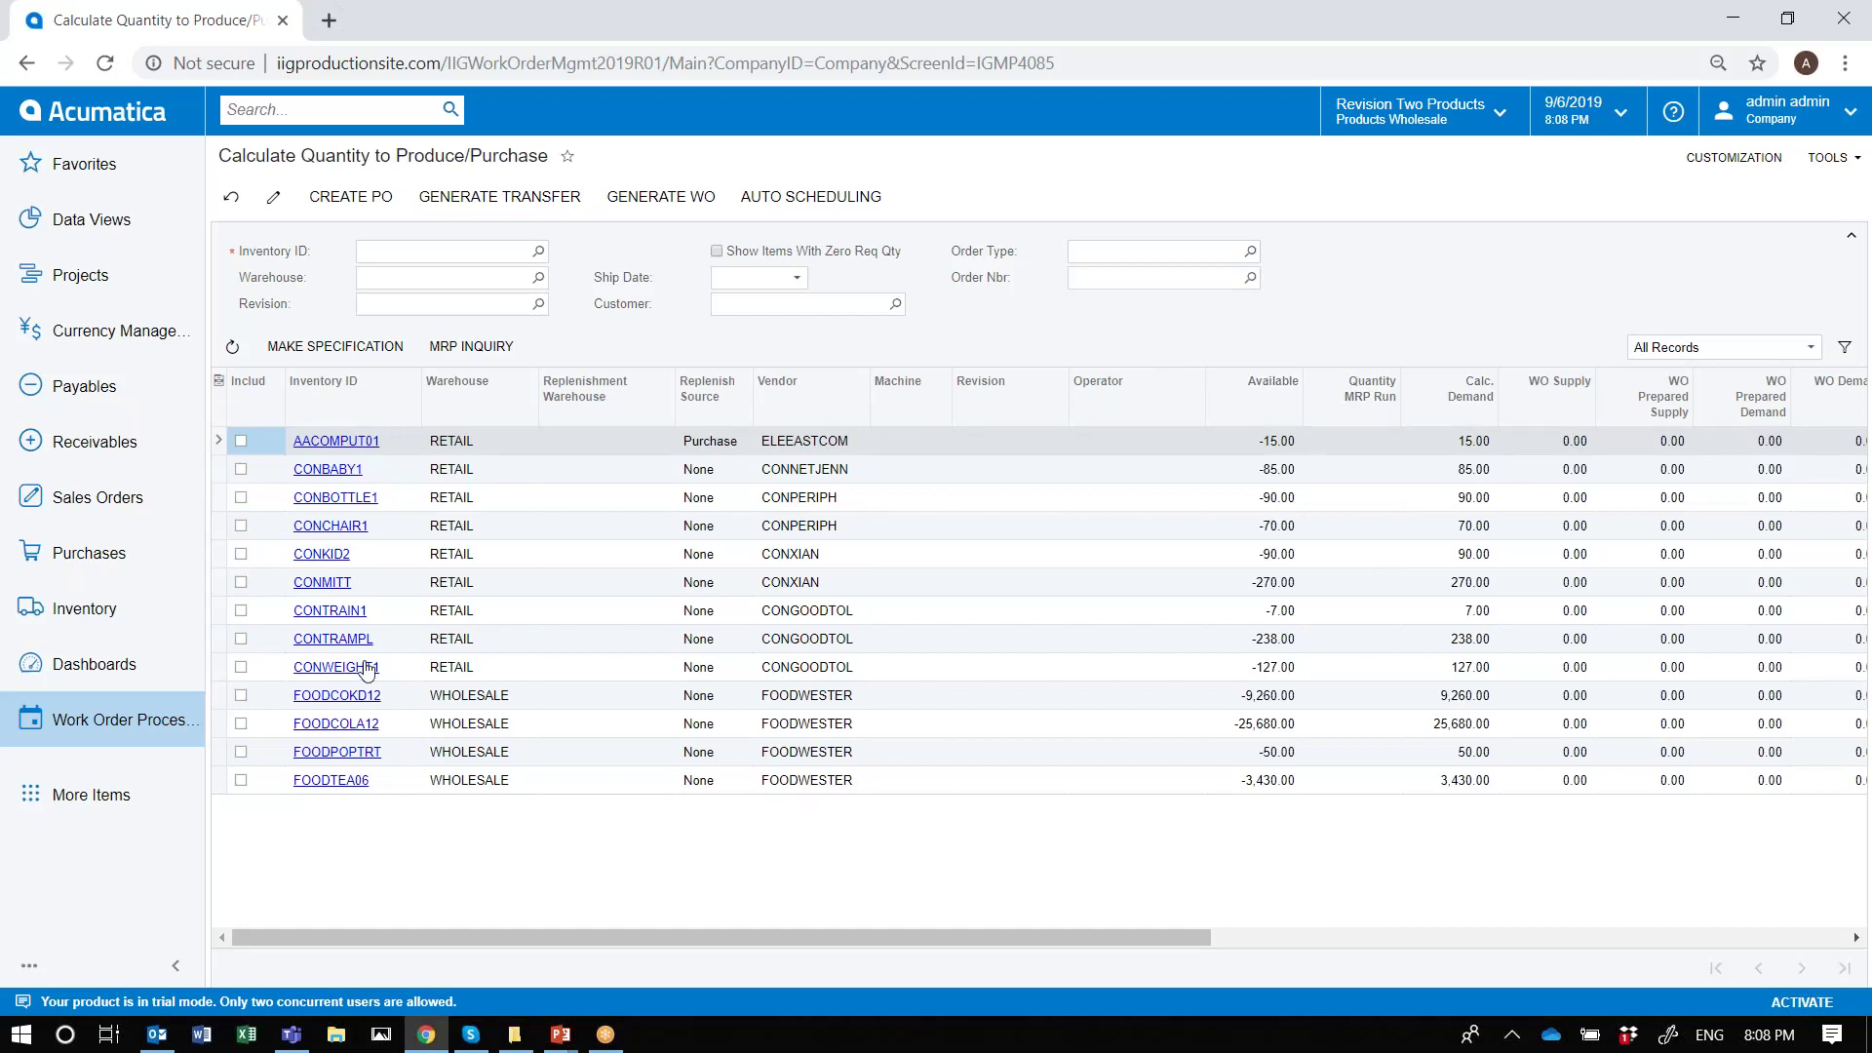
# Filter the replenishment list to Inventory ID DEK2500, including items with zero required quantity
pyautogui.click(460, 253)
pyautogui.write('dek2500')
pyautogui.press('Tab')
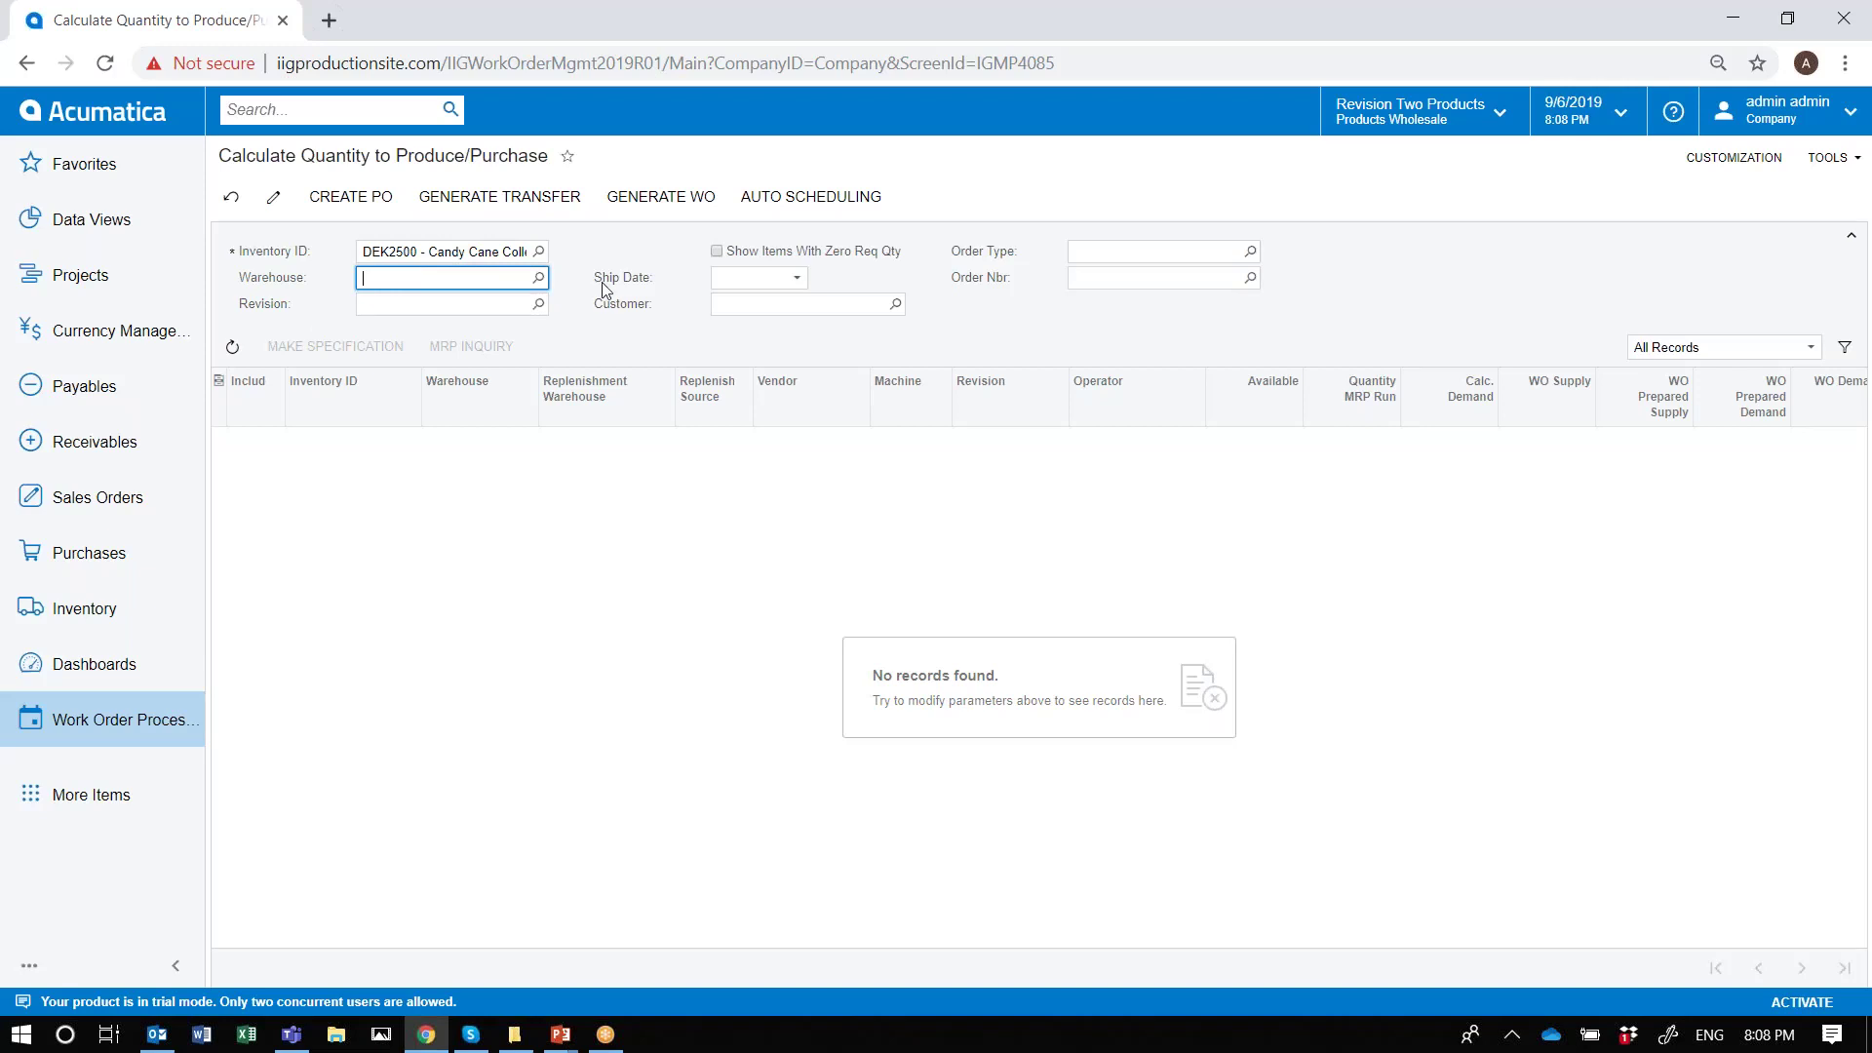
pyautogui.click(718, 252)
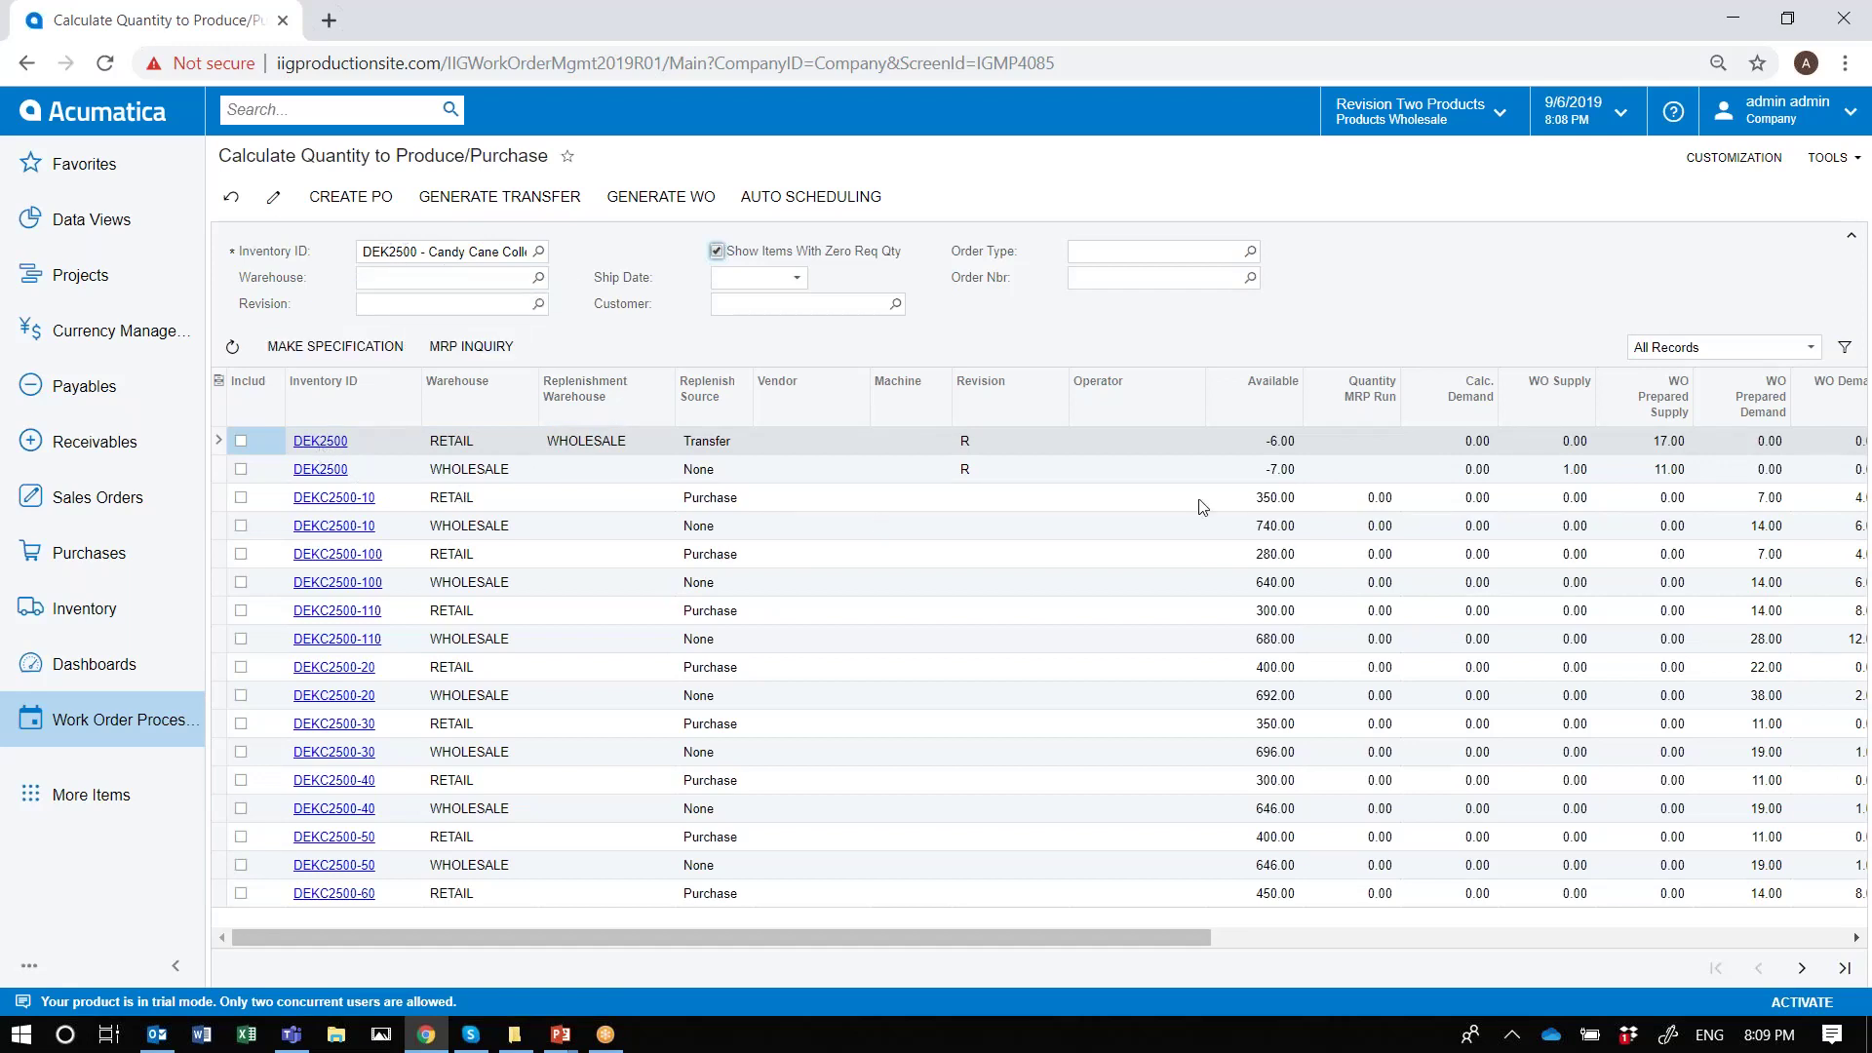
# Select the DEK2500 item row to open its kit specification
pyautogui.click(997, 897)
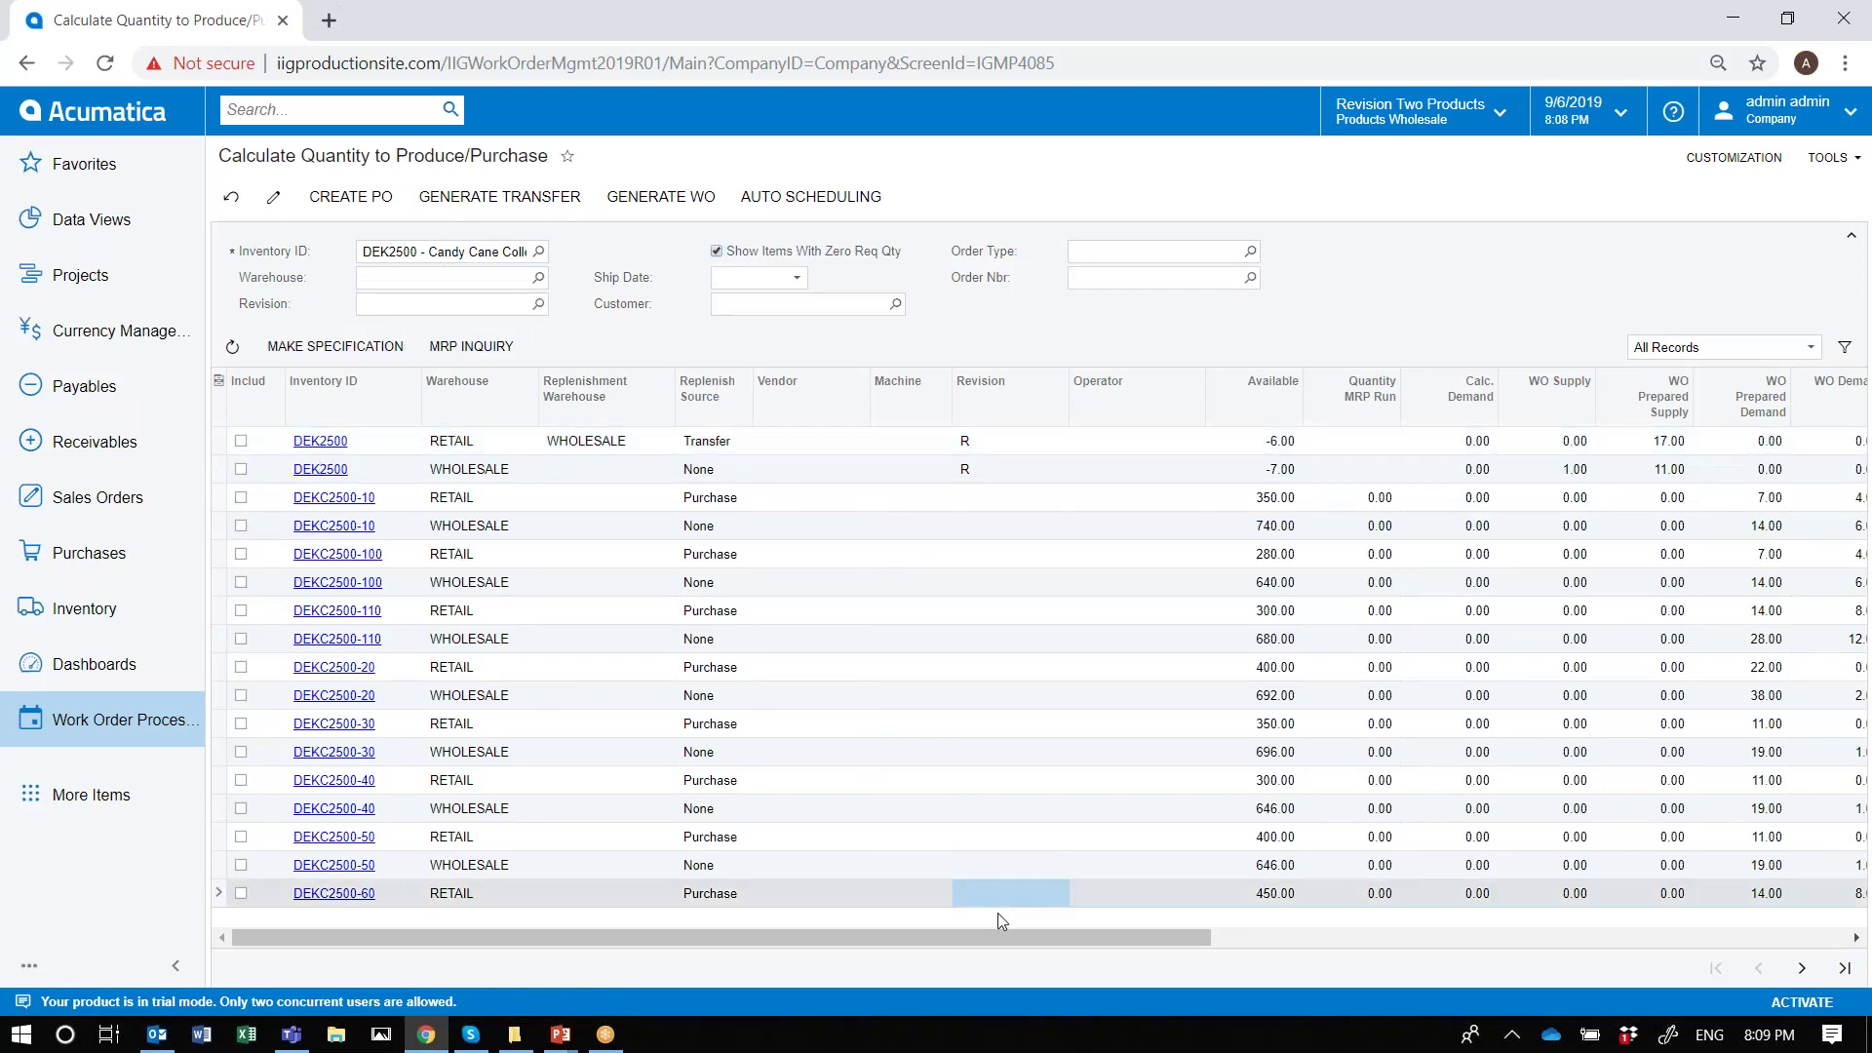
pyautogui.moveTo(1014, 945); pyautogui.dragTo(809, 921)
pyautogui.click(369, 351)
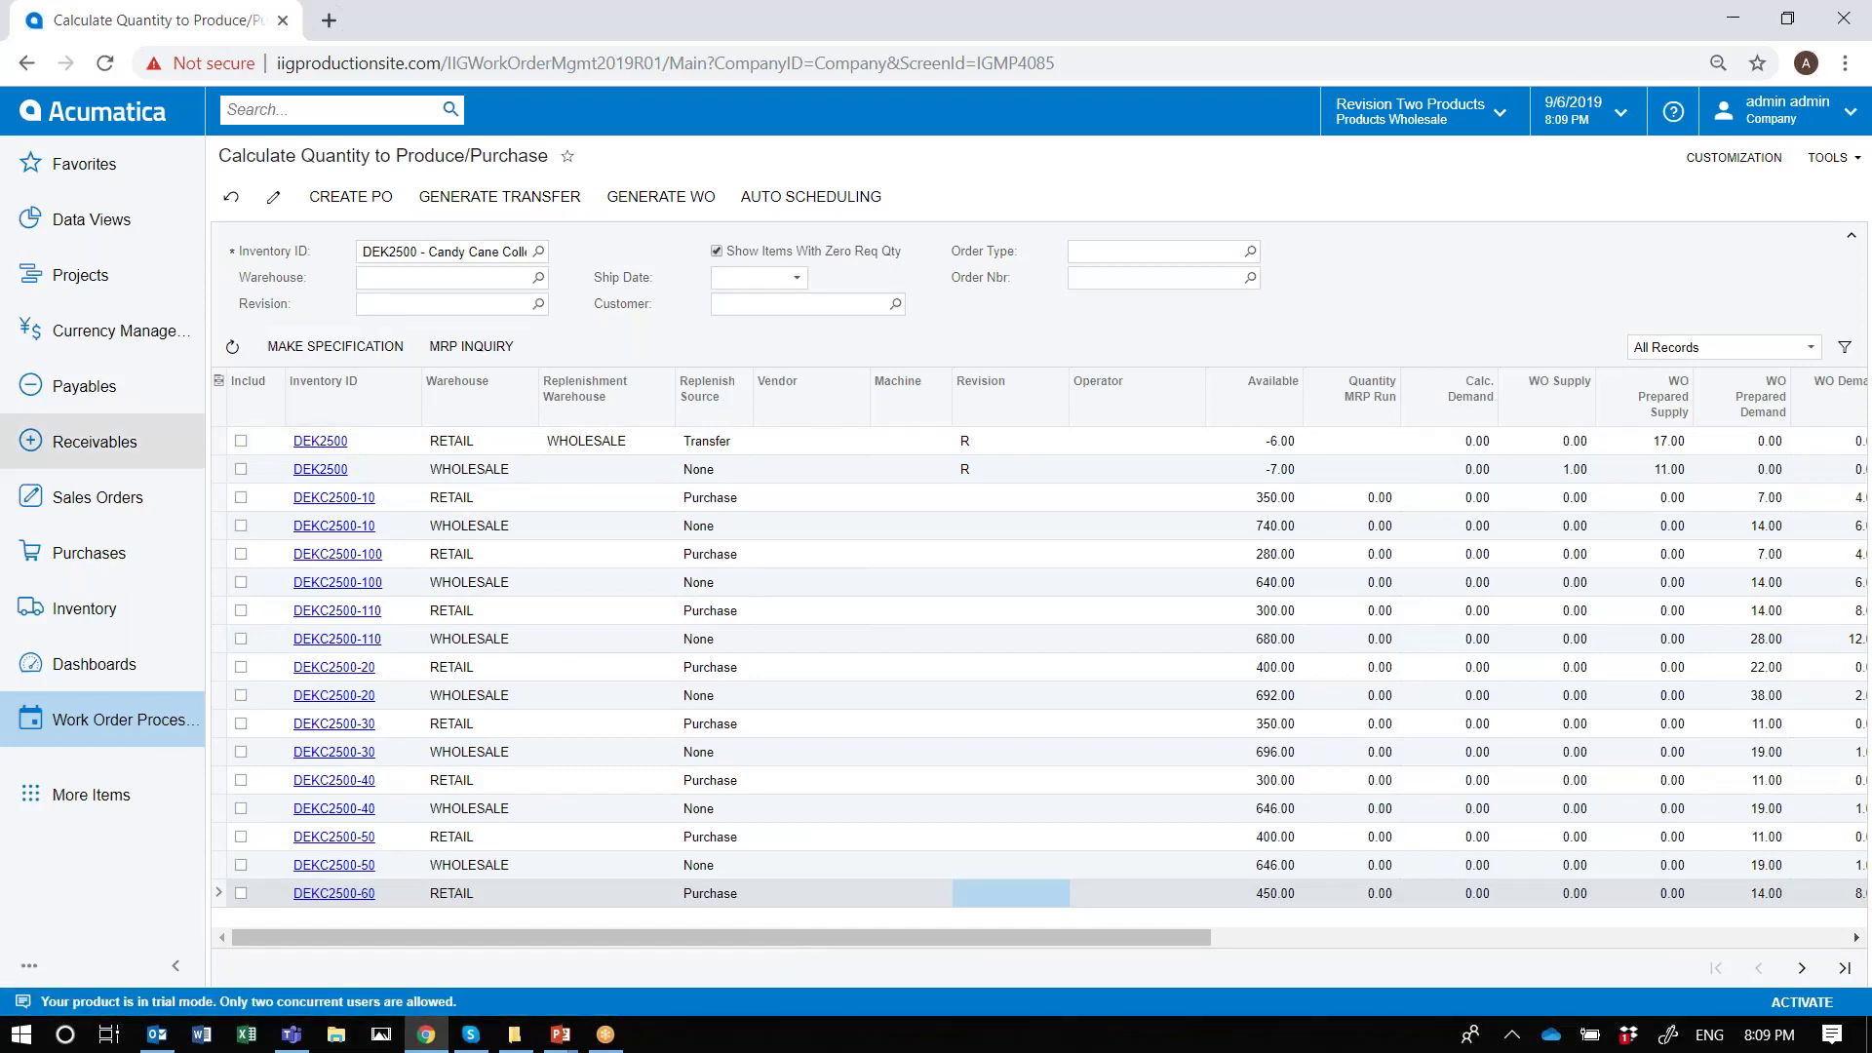
pyautogui.click(95, 441)
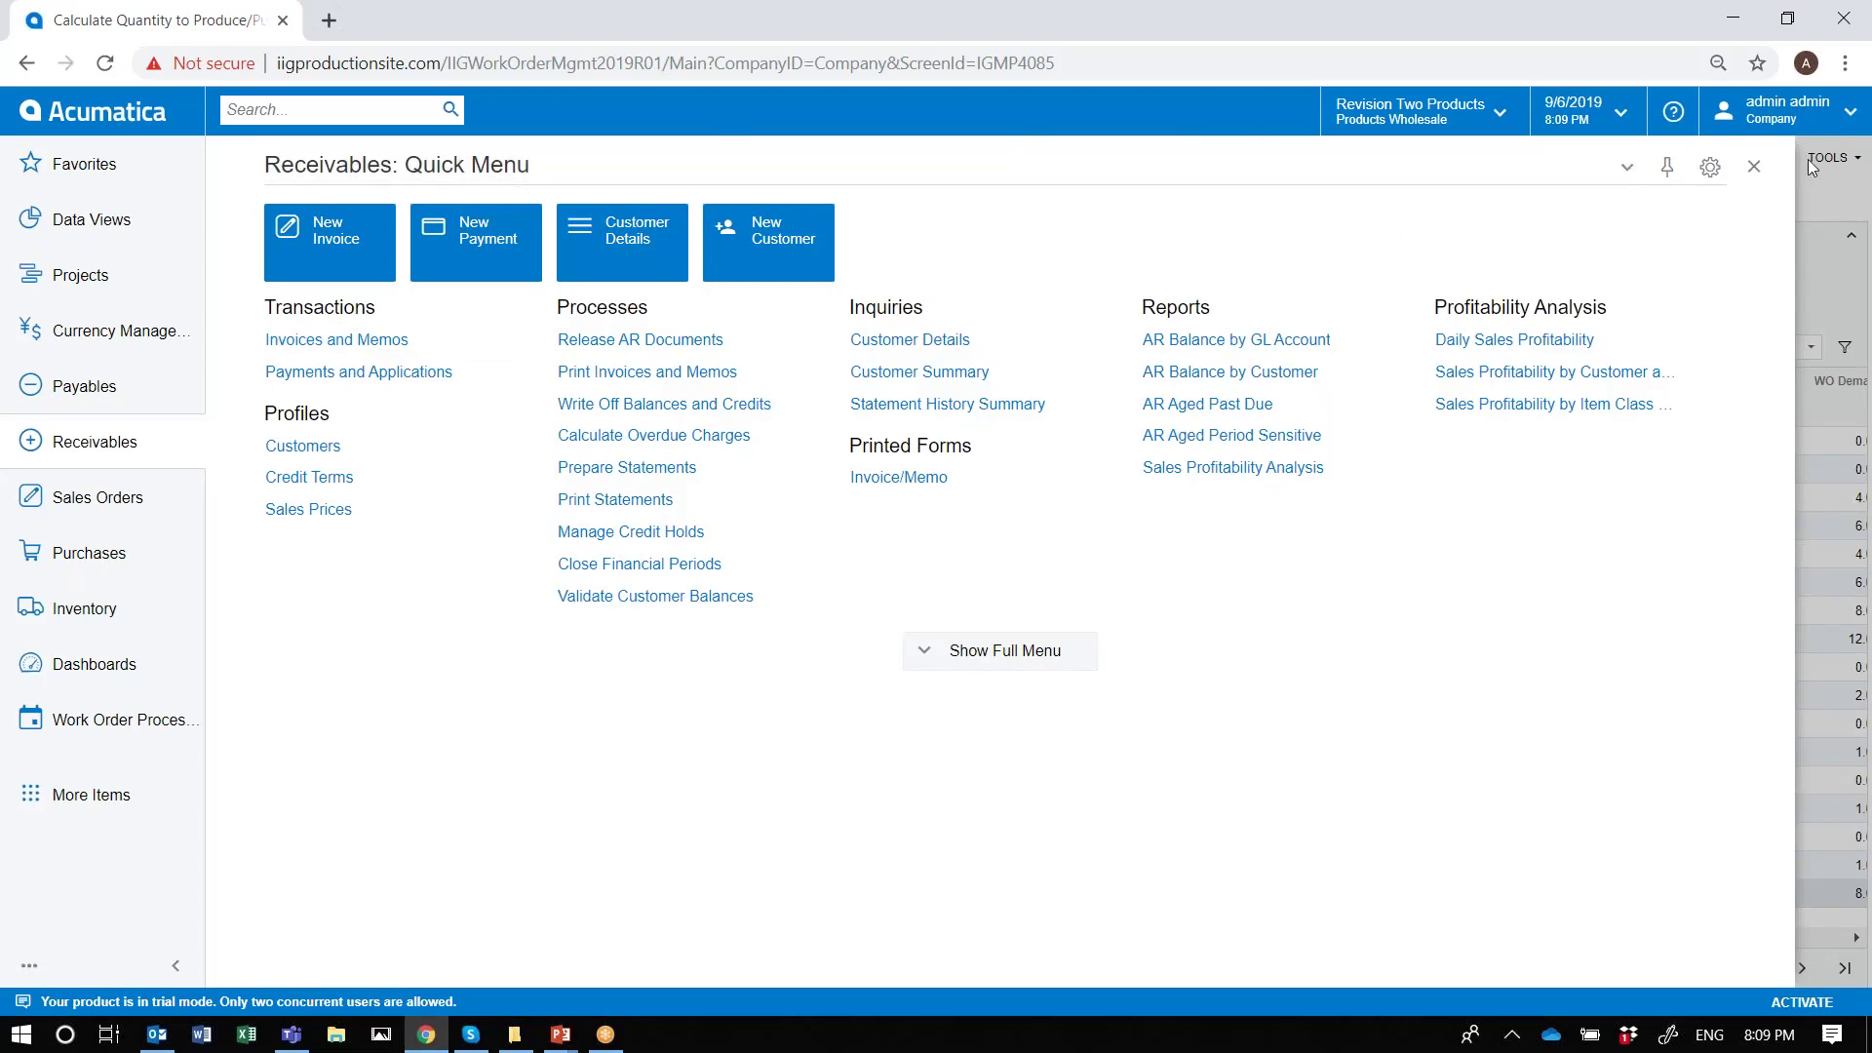
pyautogui.click(1753, 167)
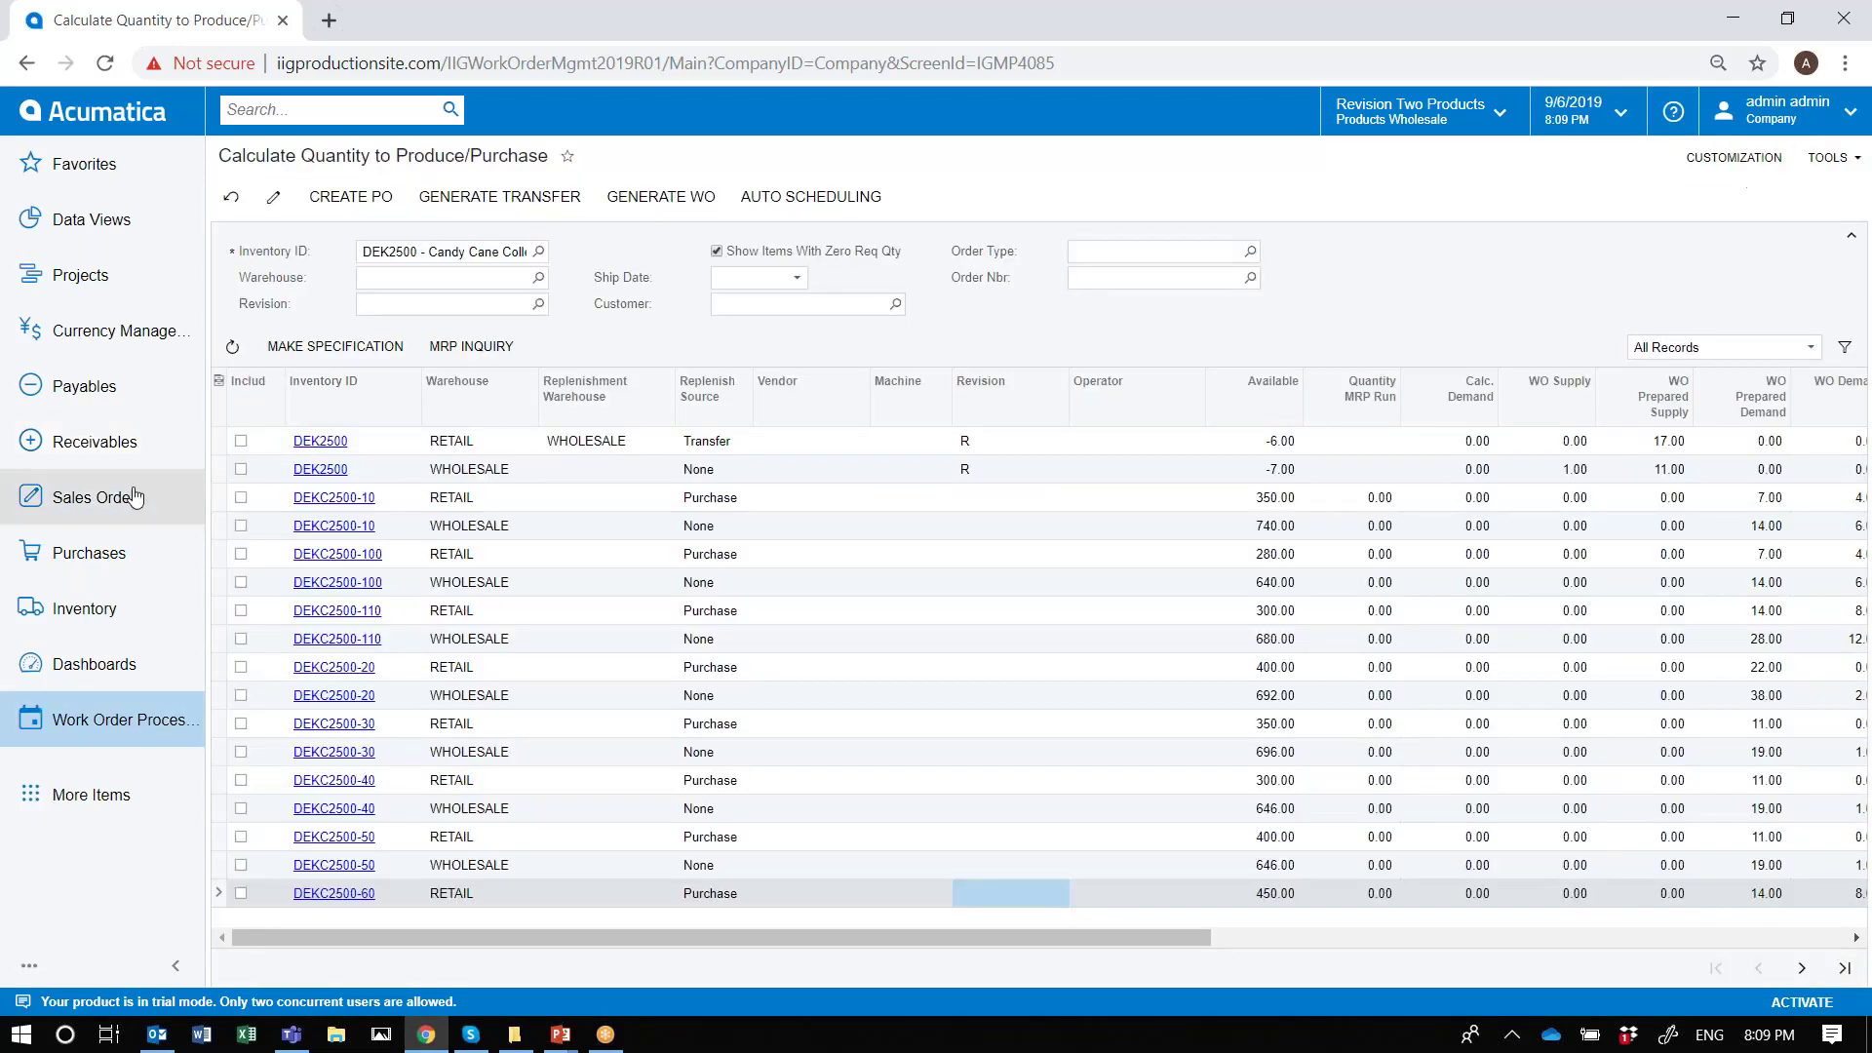
pyautogui.click(1011, 441)
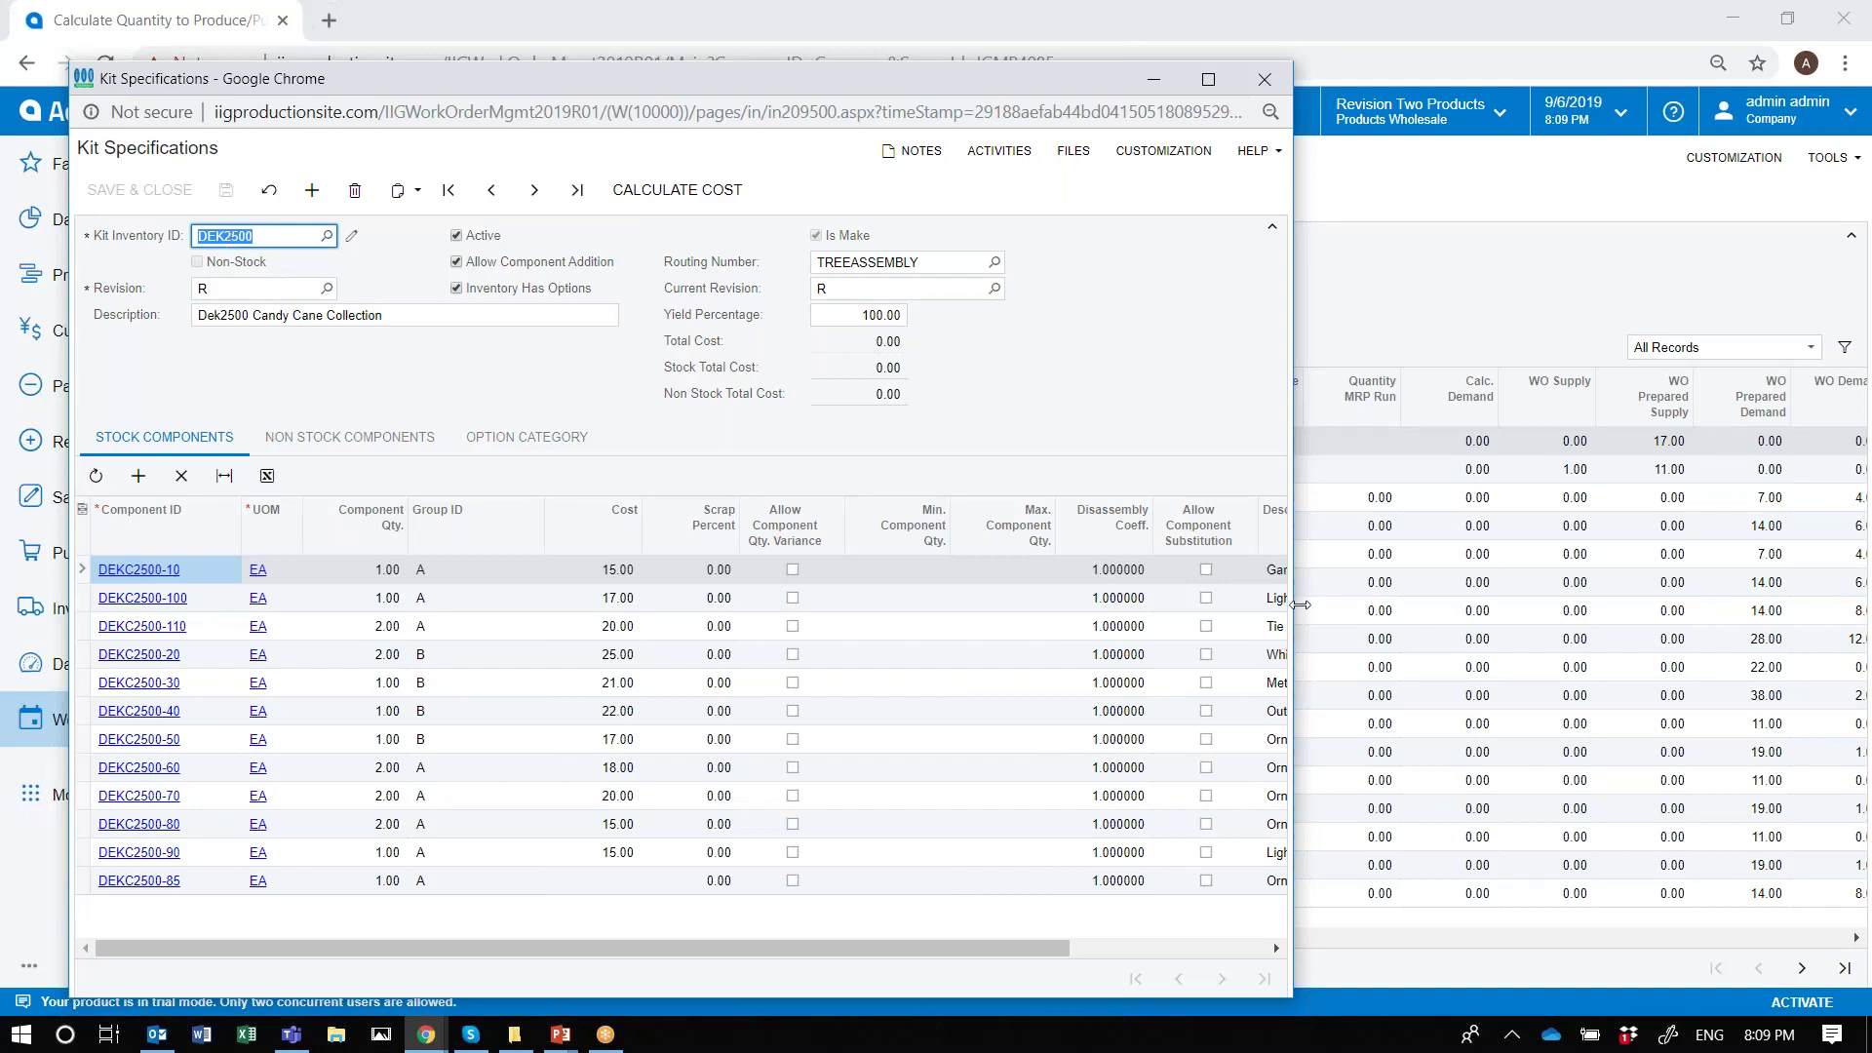
# Widen the DEK2500 kit specification, check its option categories and stock components, then close it
pyautogui.moveTo(1299, 602); pyautogui.dragTo(1712, 603)
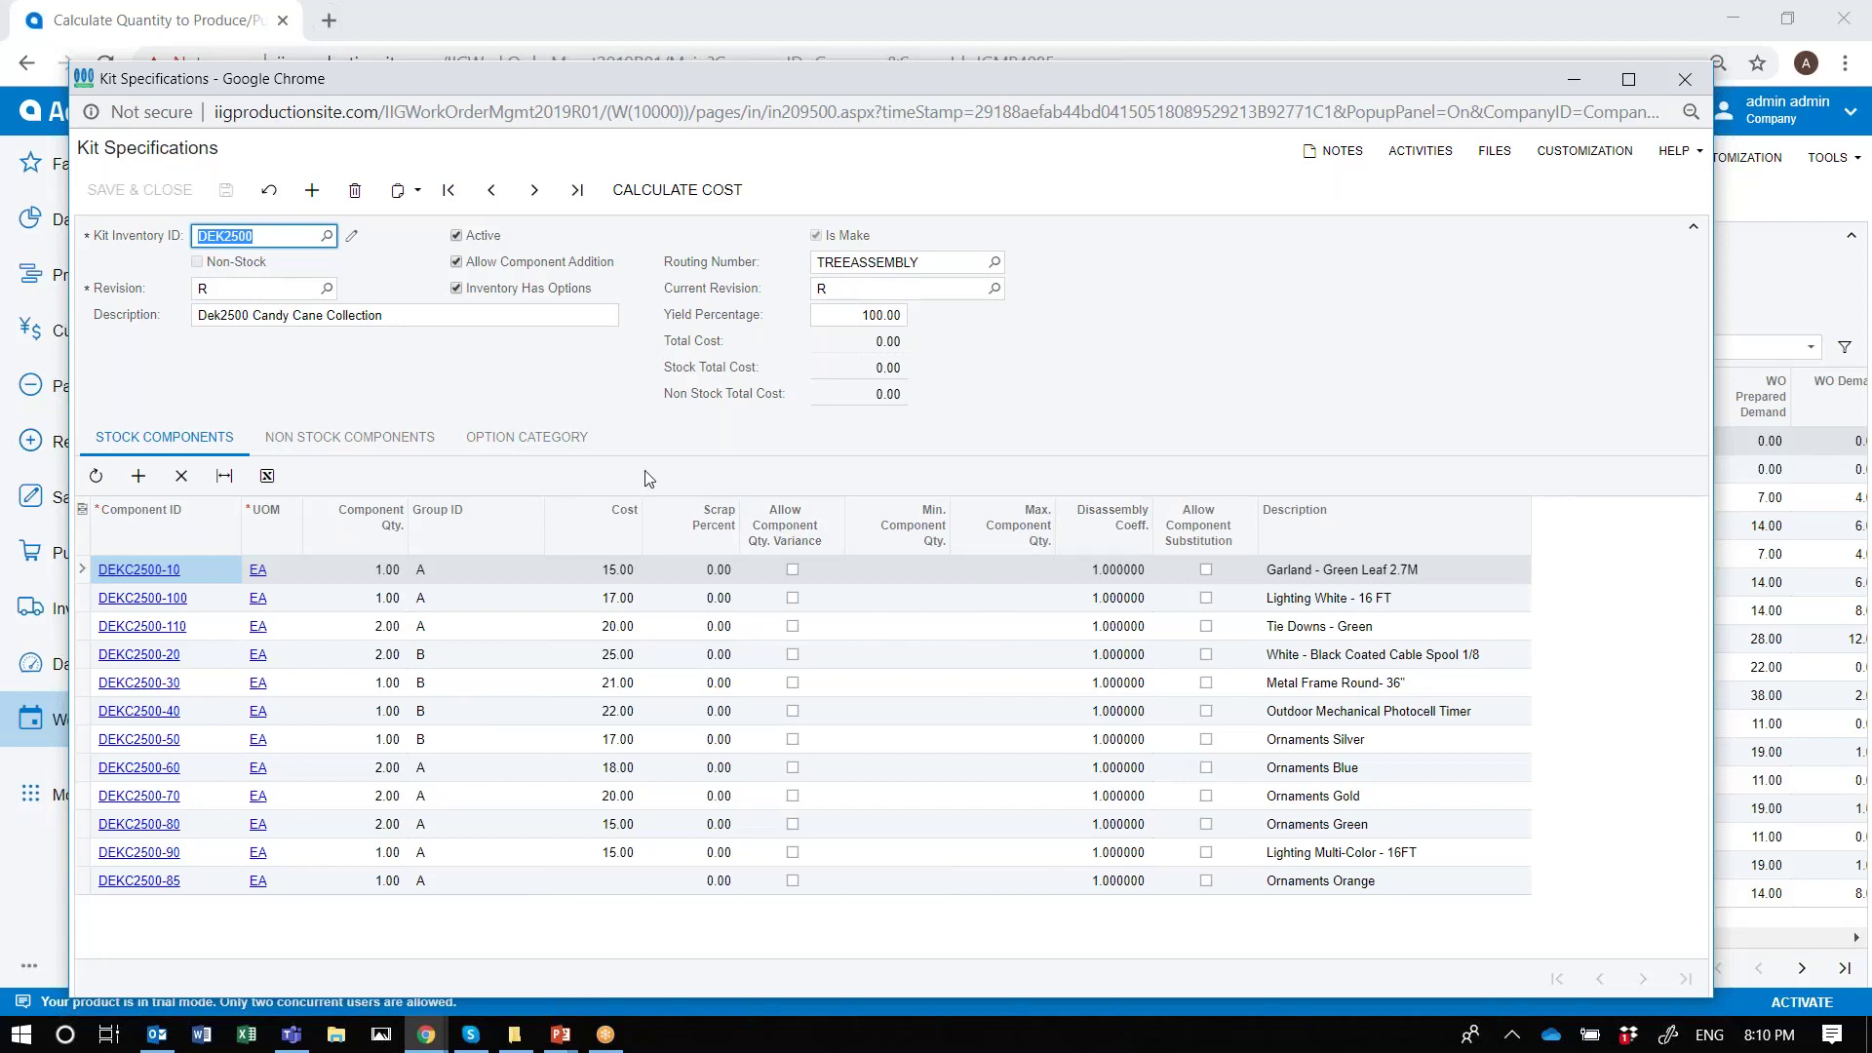
pyautogui.click(557, 447)
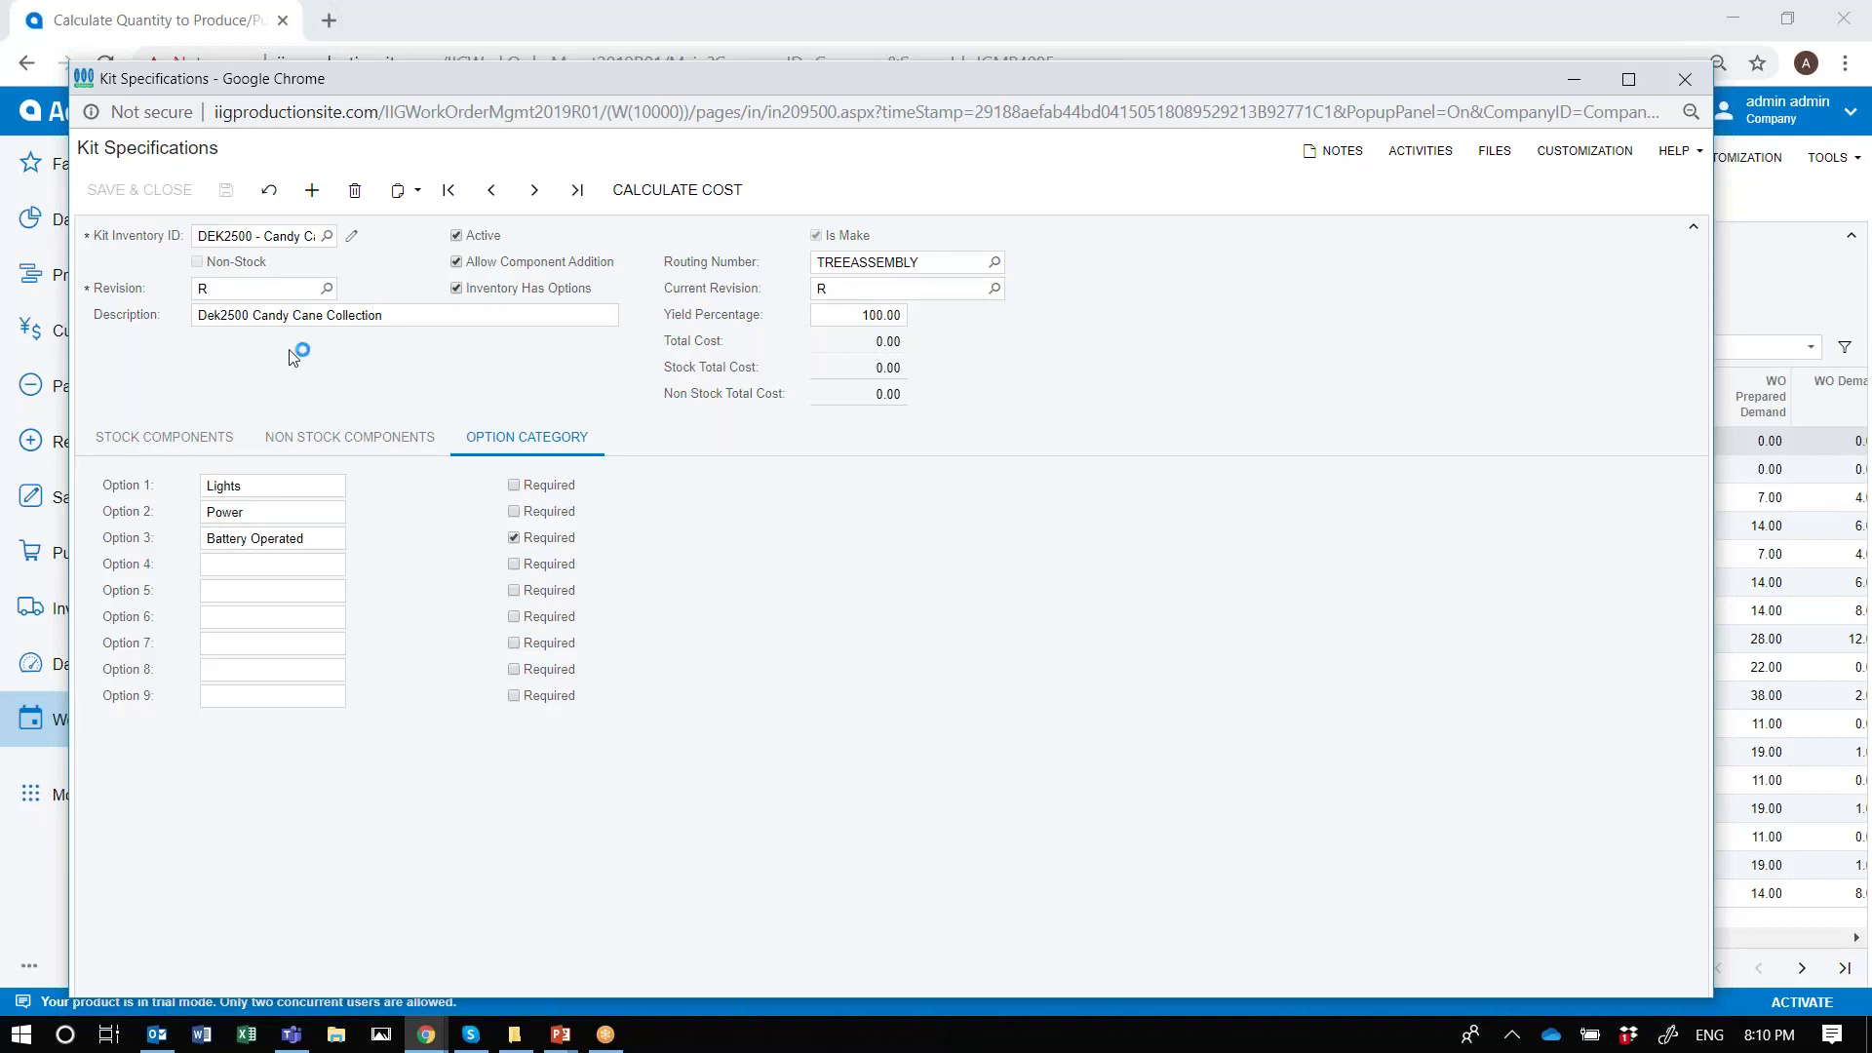
pyautogui.click(203, 435)
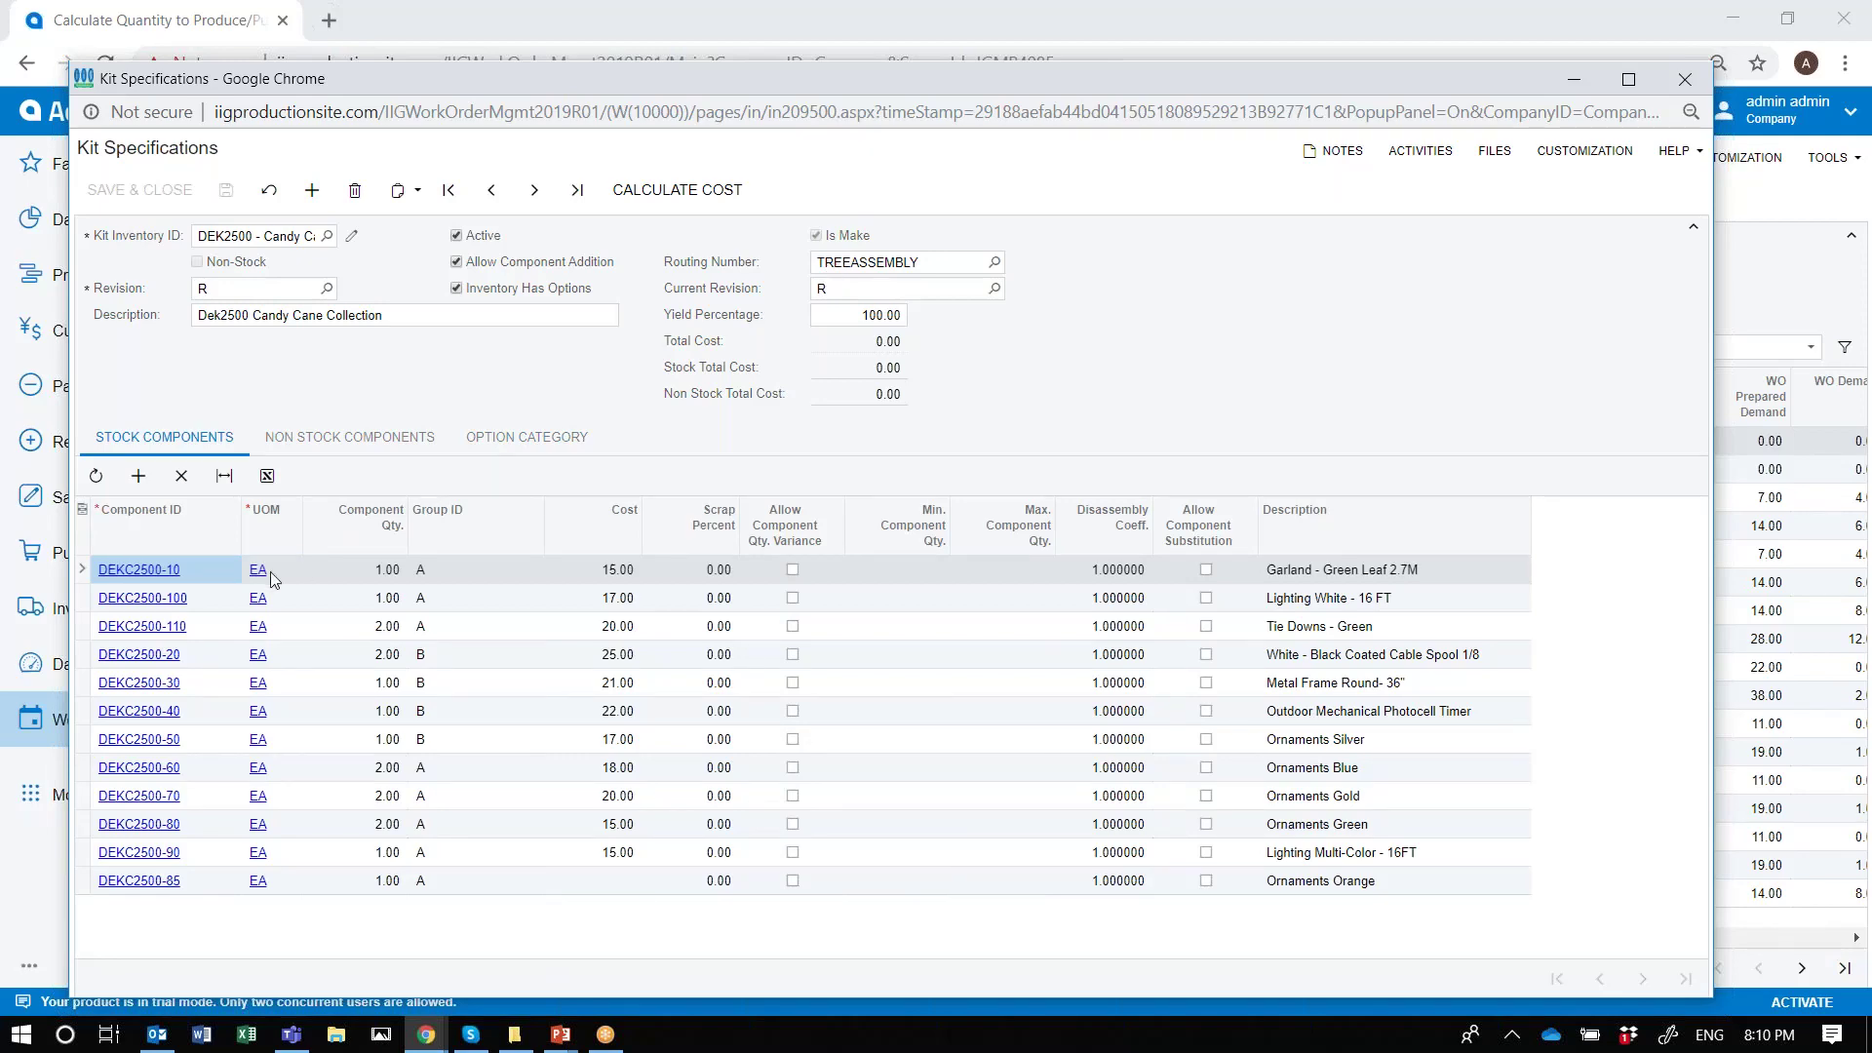
pyautogui.click(1675, 80)
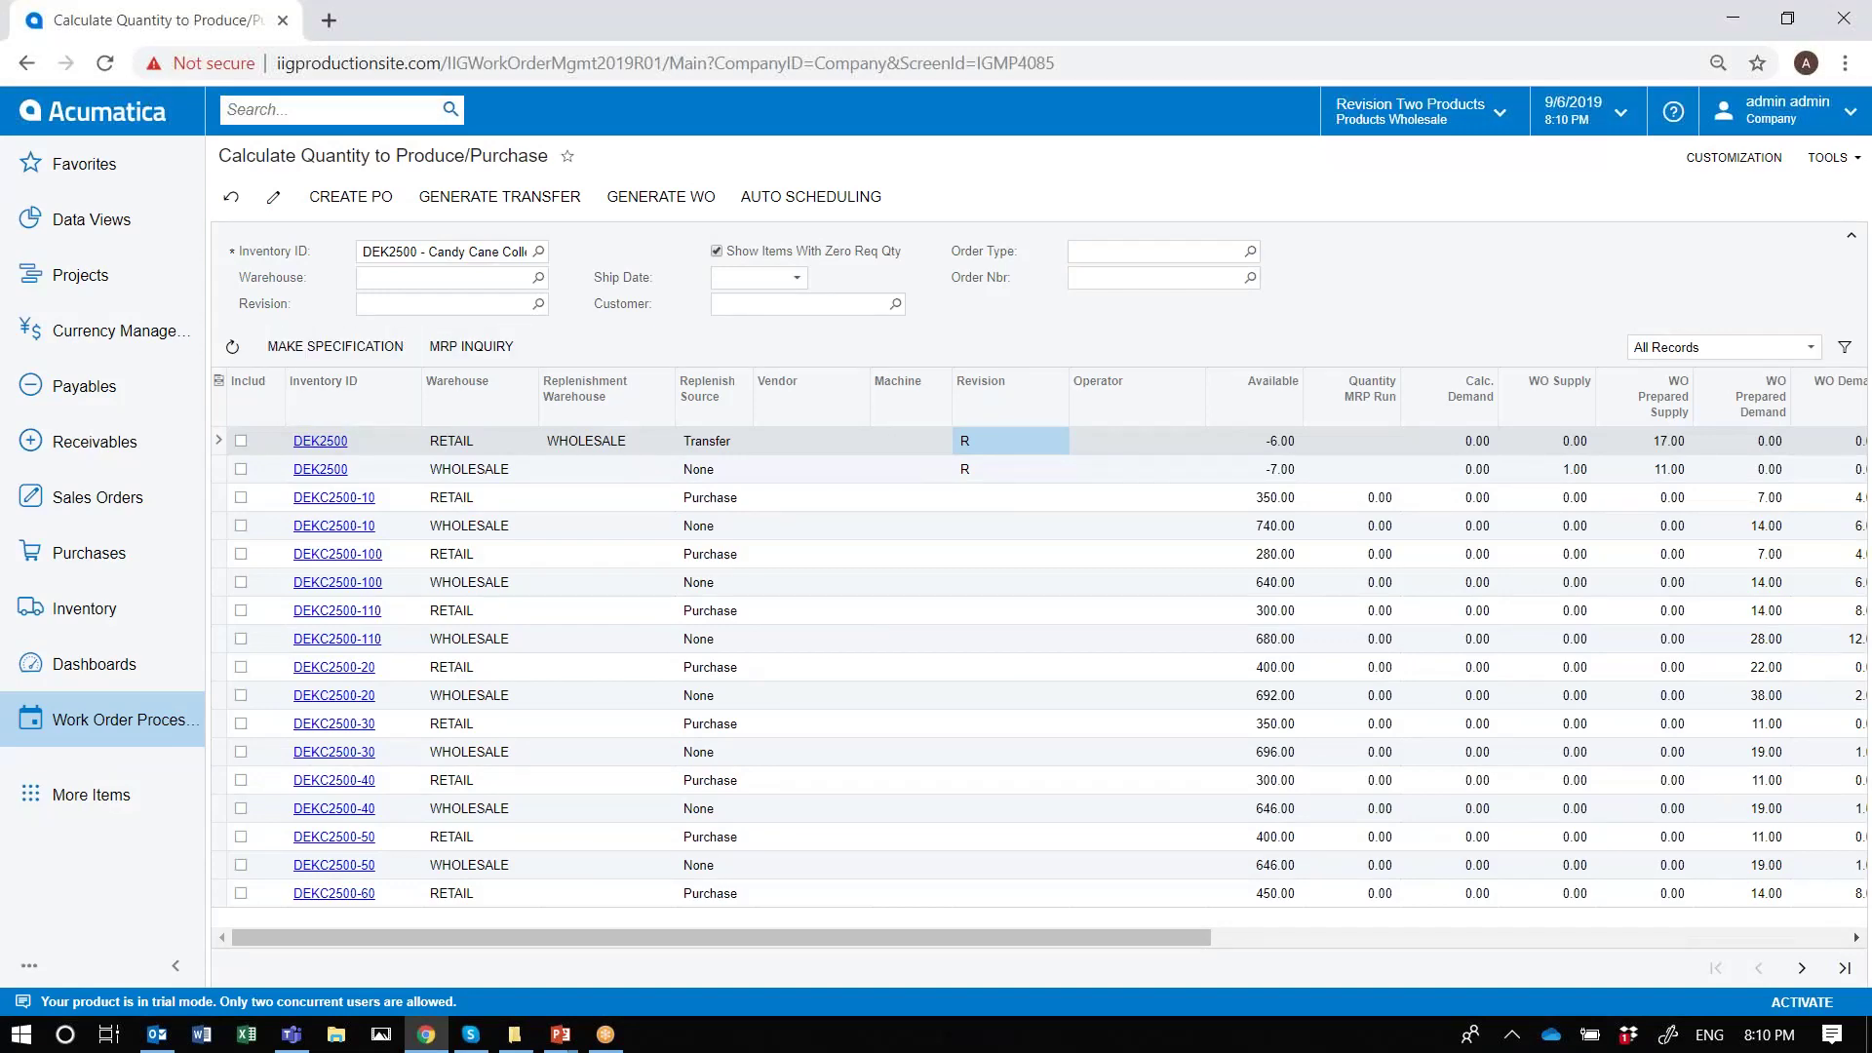
# Open the TREEASSEMBLY routing from the Work Order Processing routings list
pyautogui.click(178, 708)
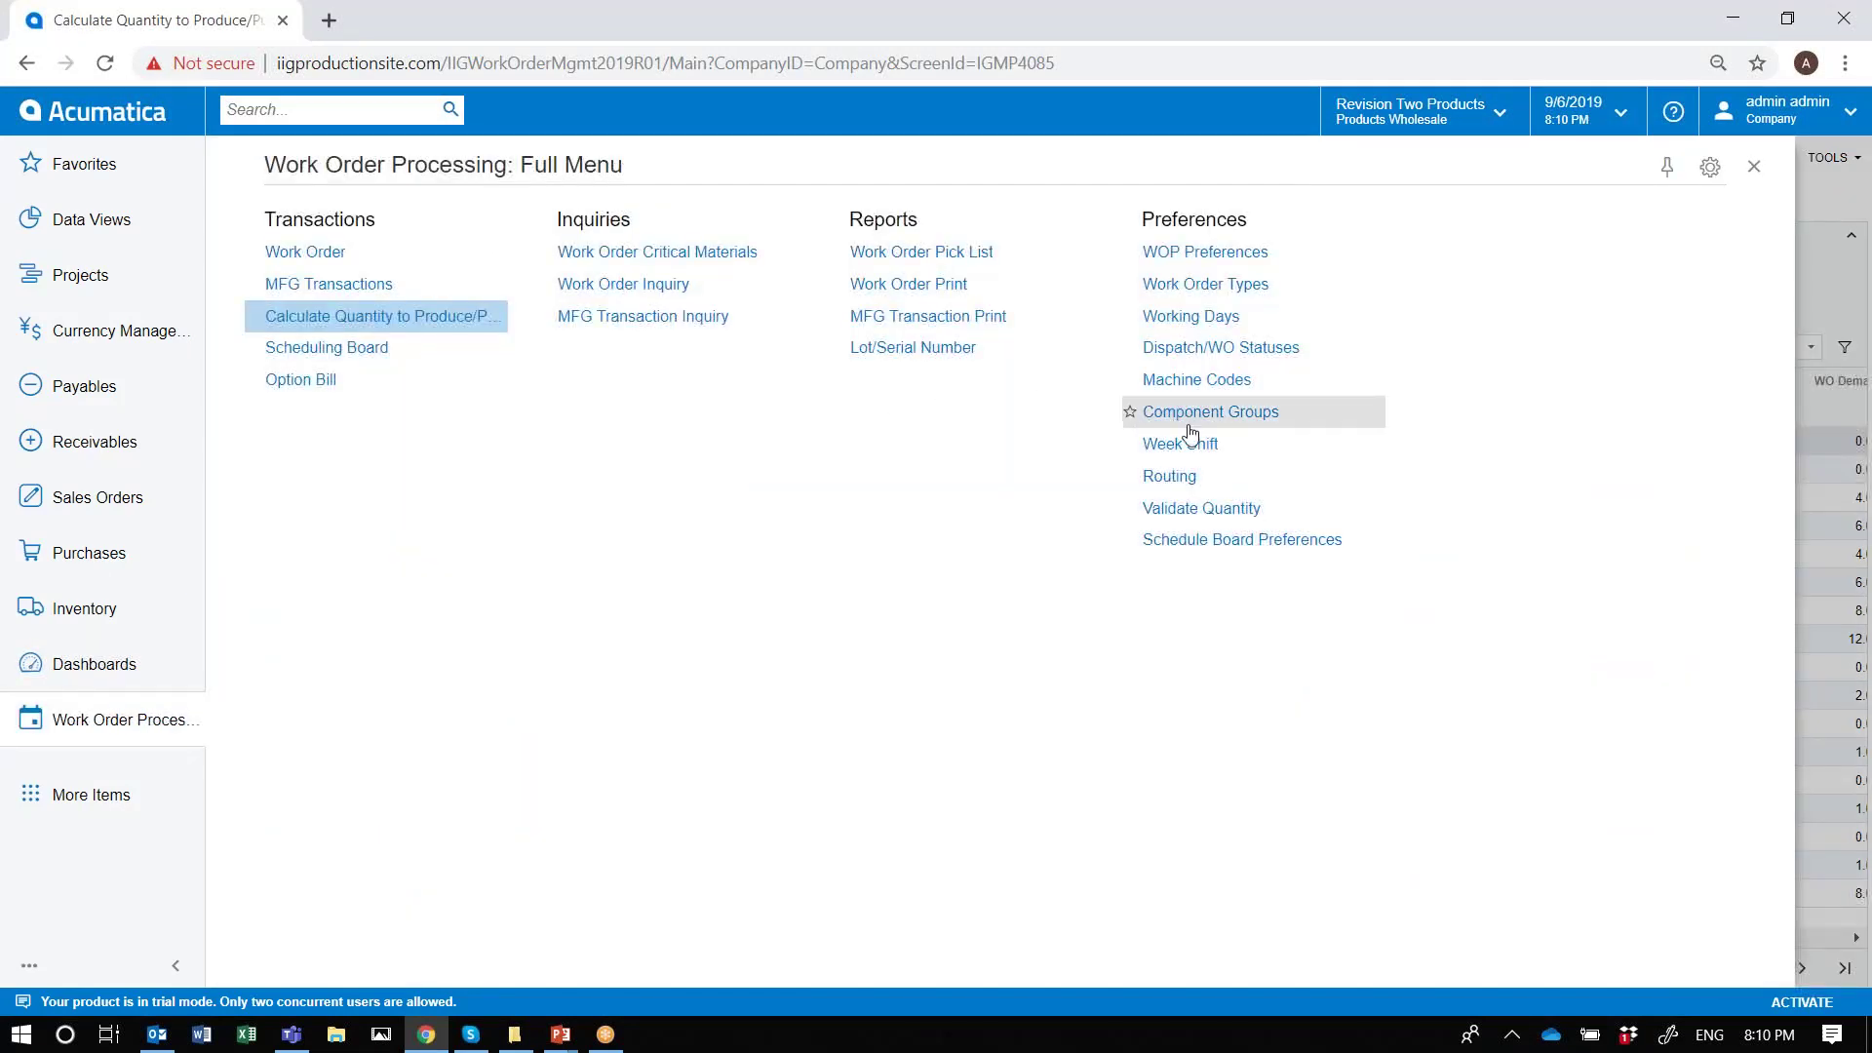
pyautogui.click(1190, 478)
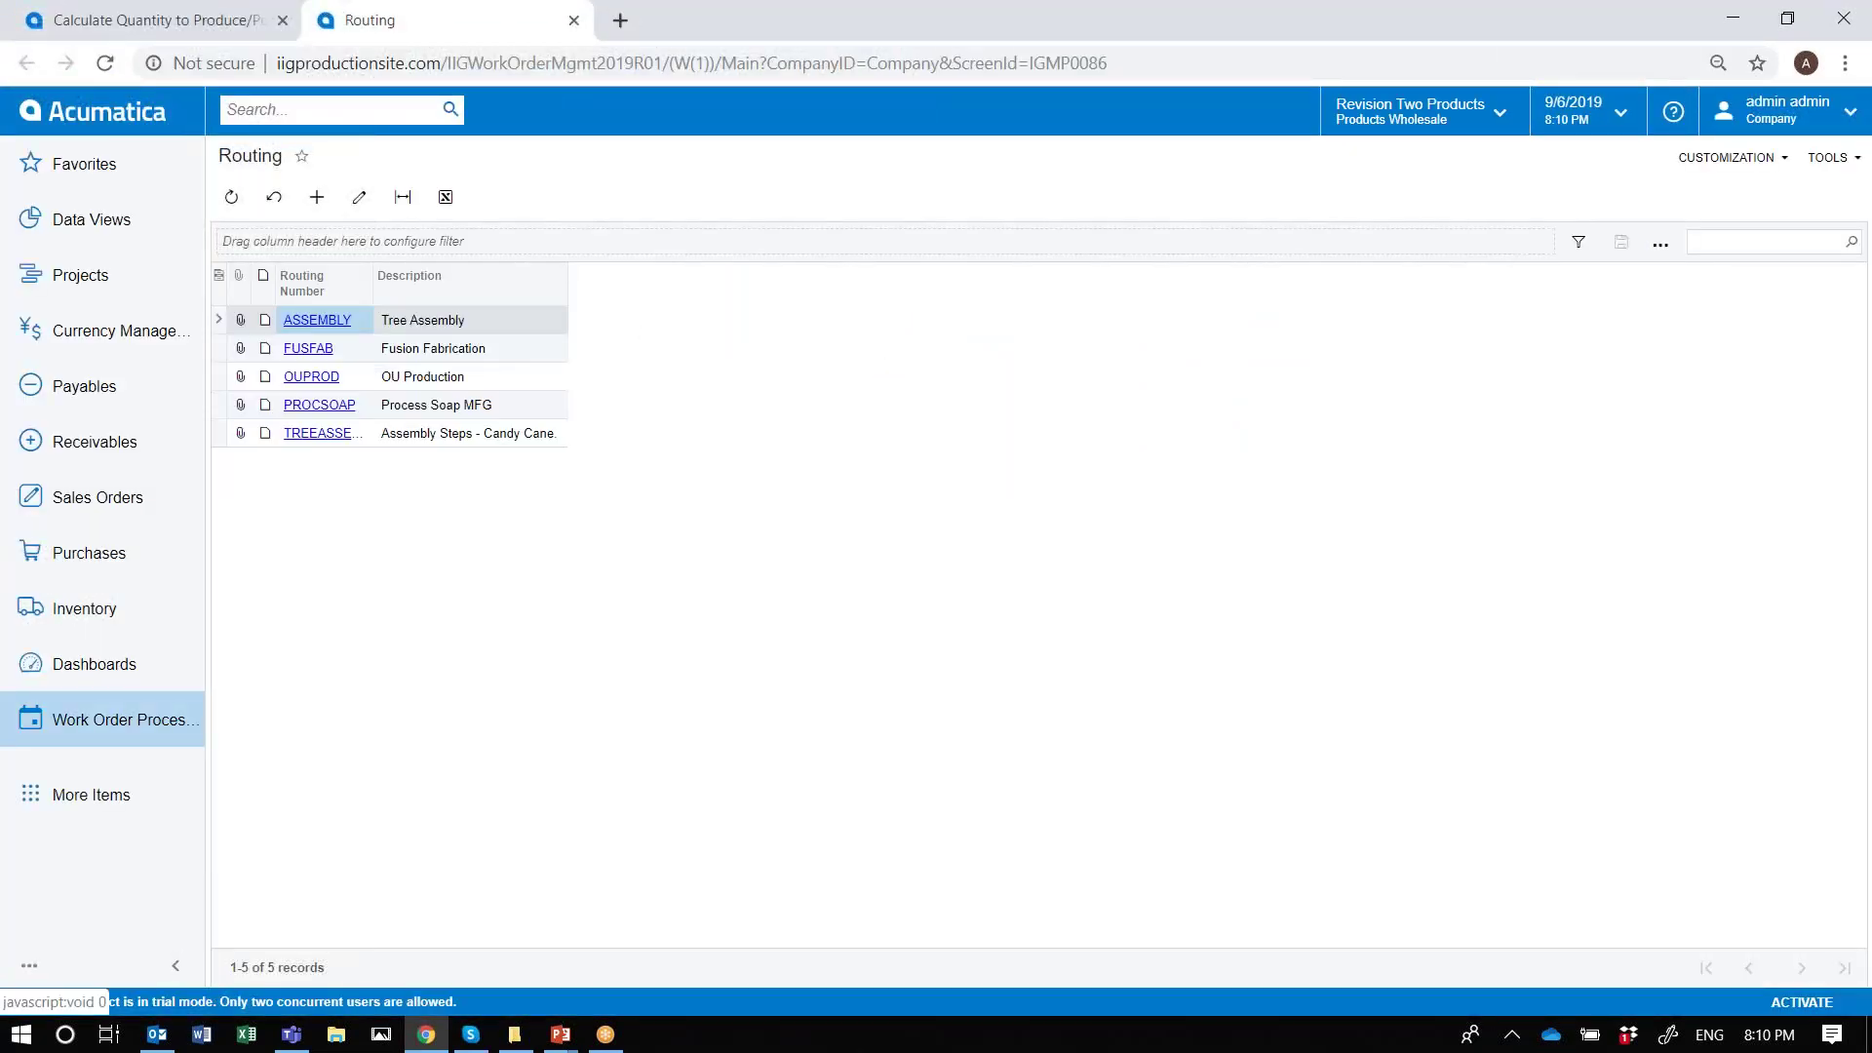
pyautogui.click(330, 435)
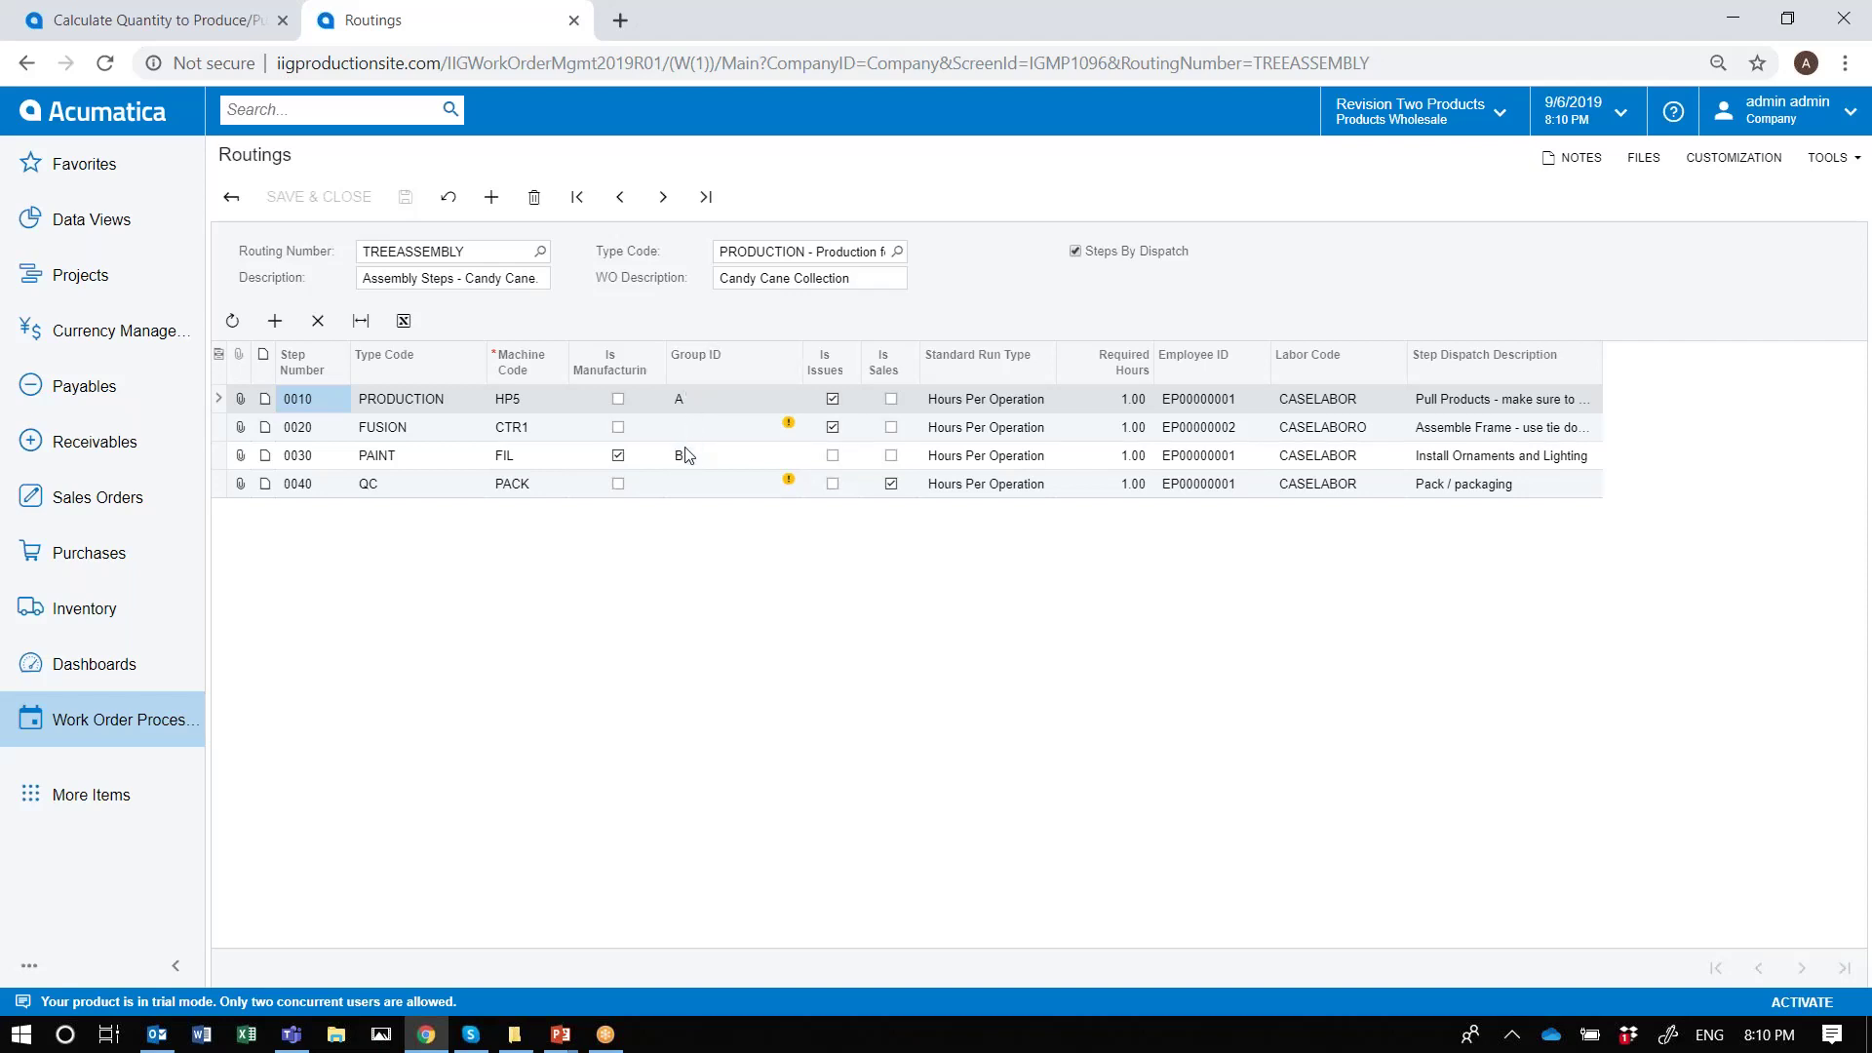
# Inspect step 0010's Standard Run Type choices unchanged, then return to the replenishment tab
pyautogui.rightClick(966, 405)
pyautogui.press('Escape')
pyautogui.click(966, 401)
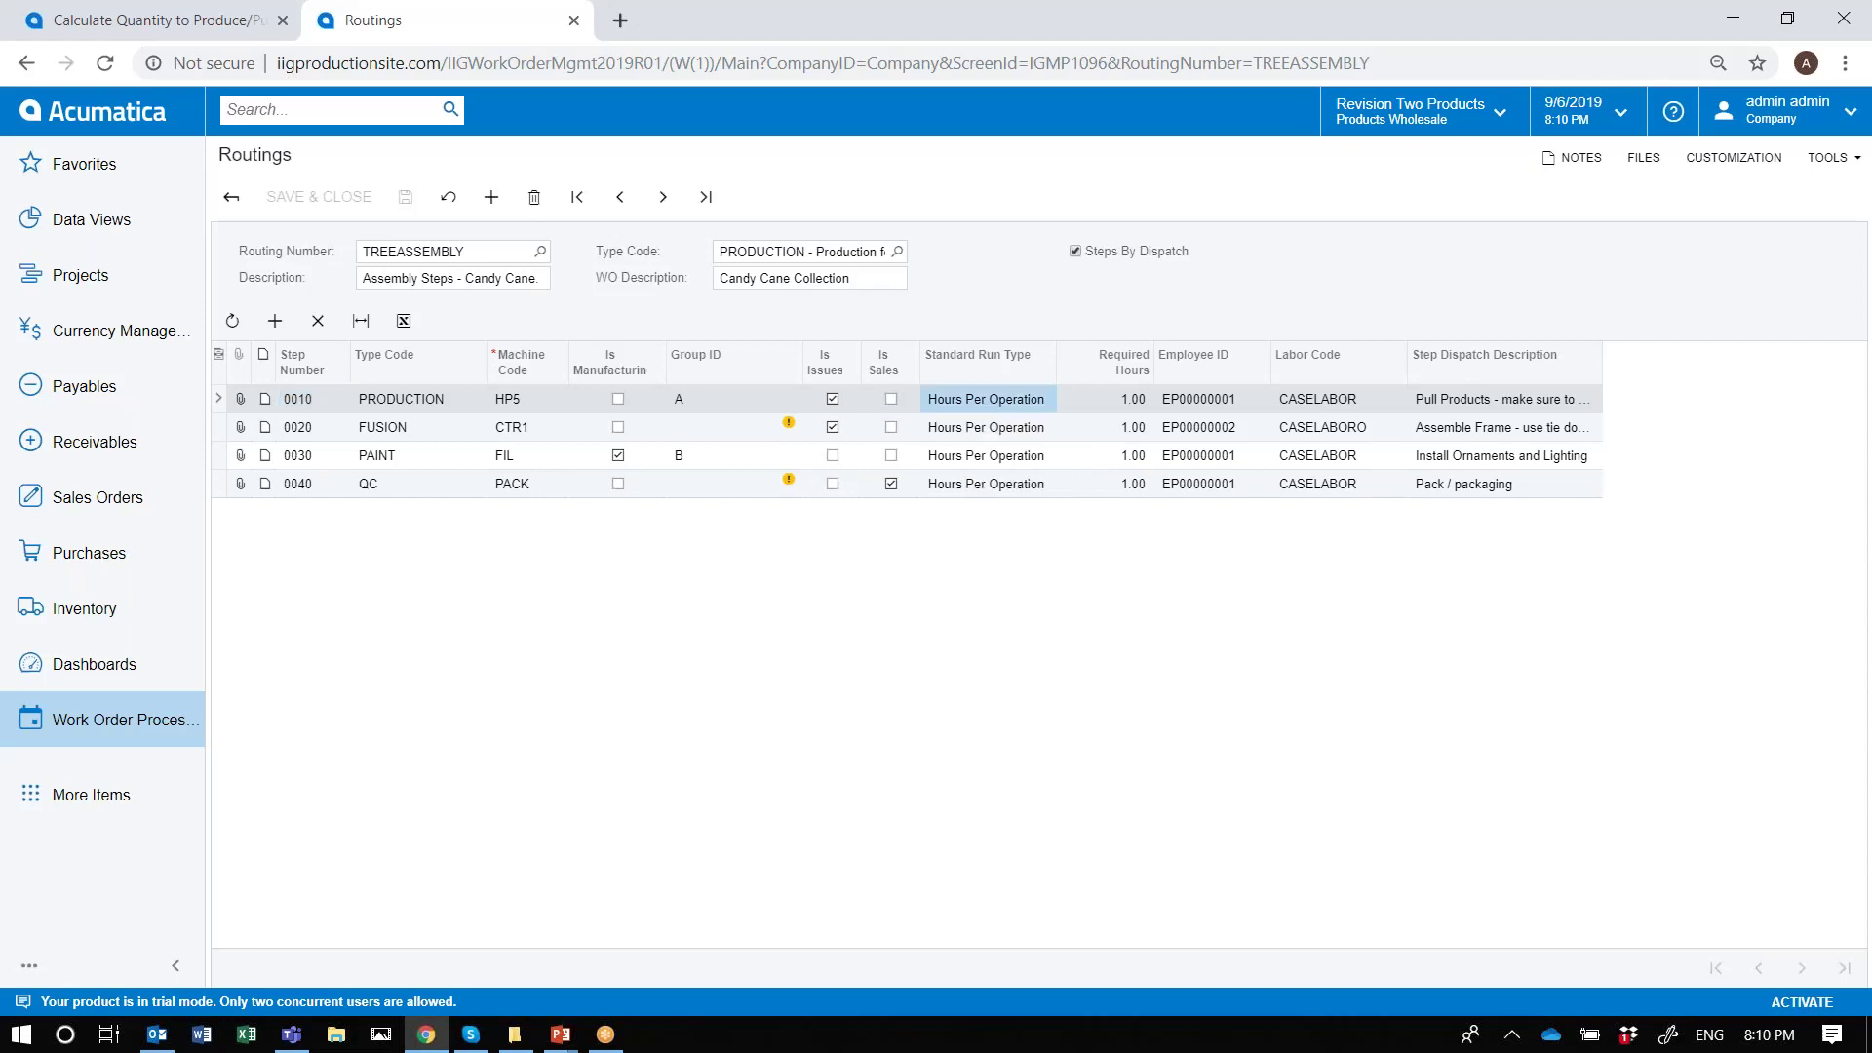
pyautogui.click(1032, 402)
pyautogui.click(1060, 400)
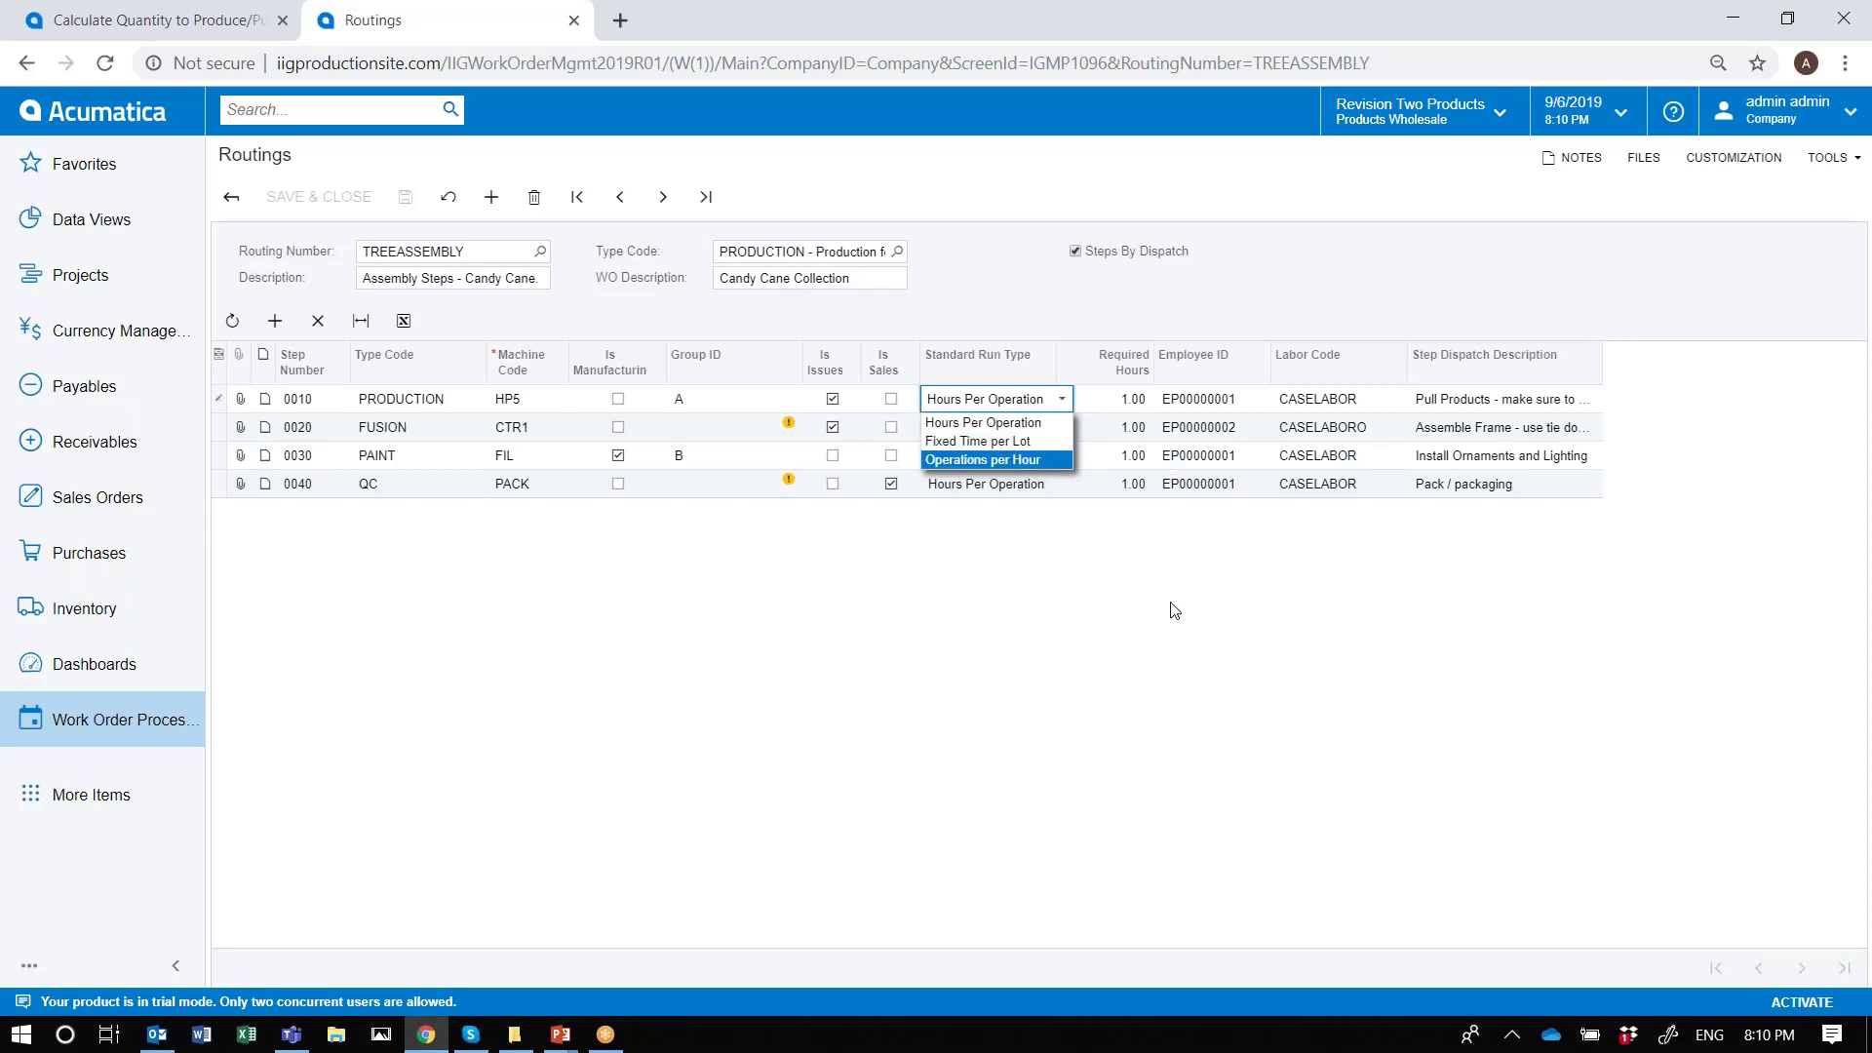
pyautogui.click(944, 605)
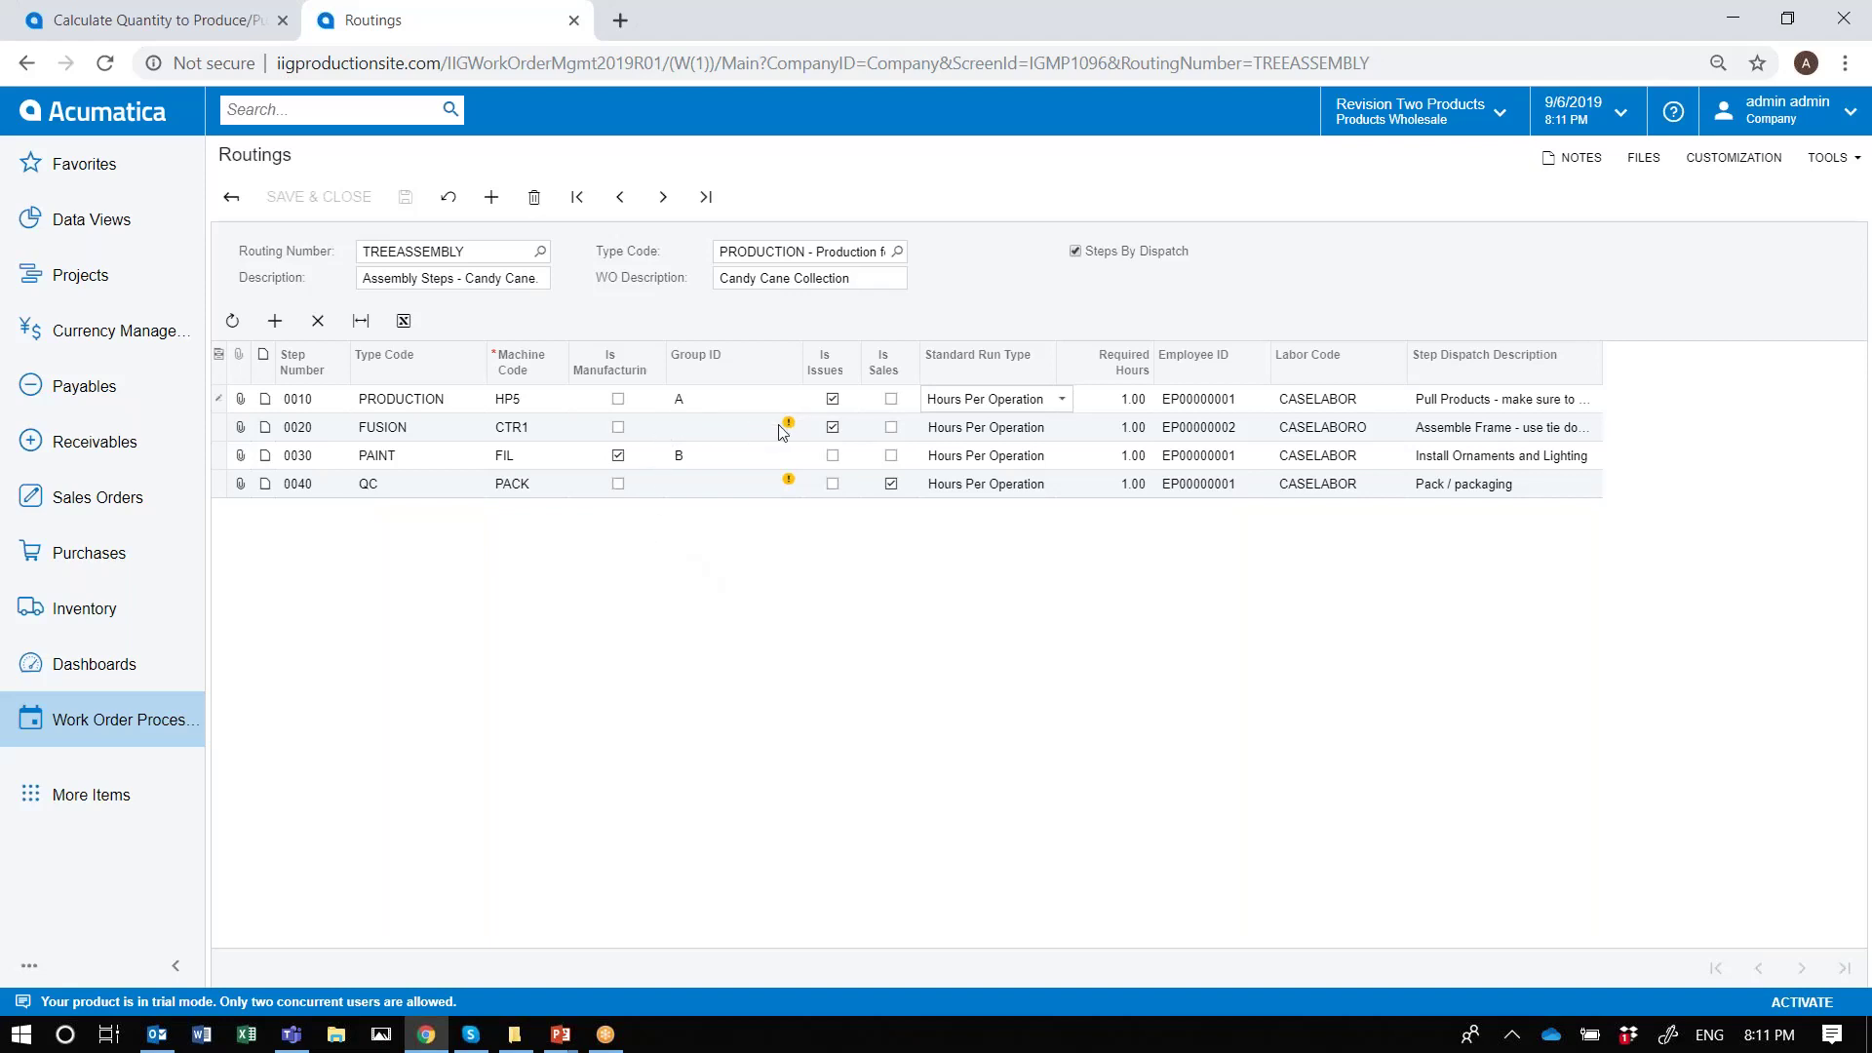
pyautogui.click(618, 456)
pyautogui.click(220, 29)
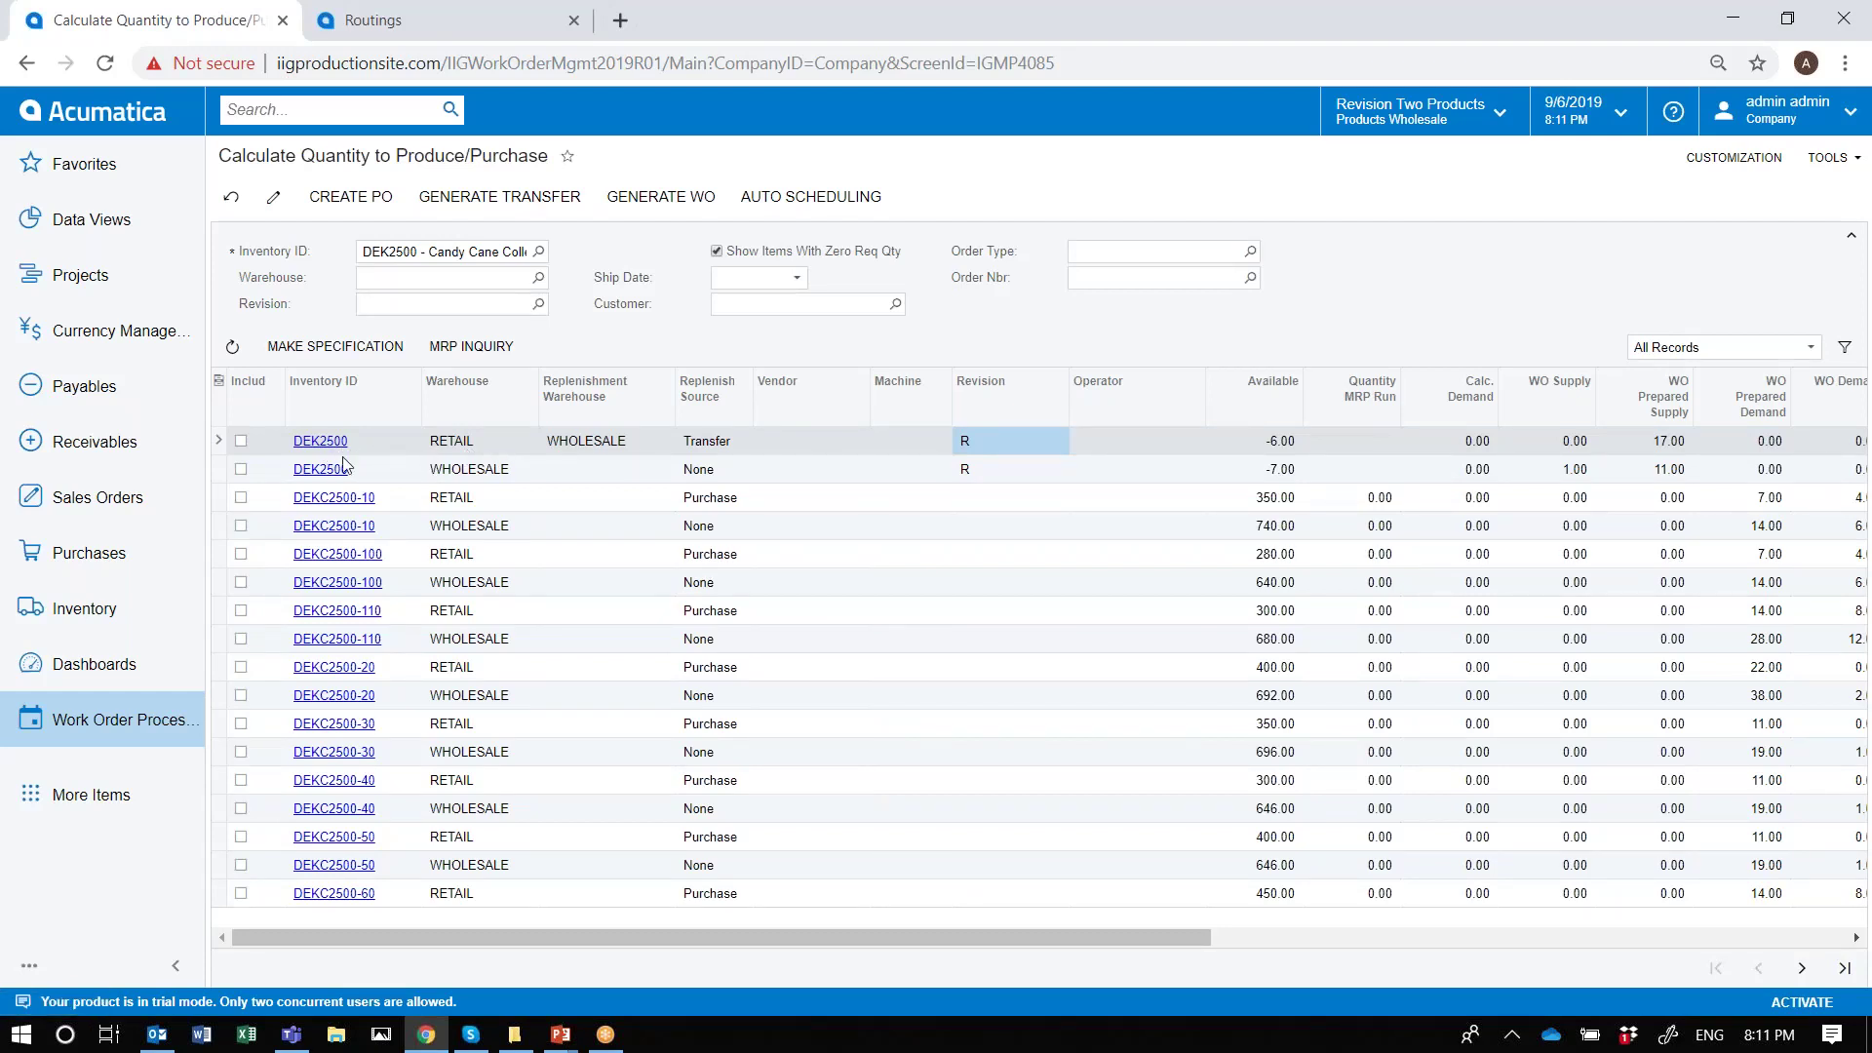
# Include the DEK2500 WHOLESALE row with machine ASS1, an operator, and Calc. Demand 2
pyautogui.click(241, 470)
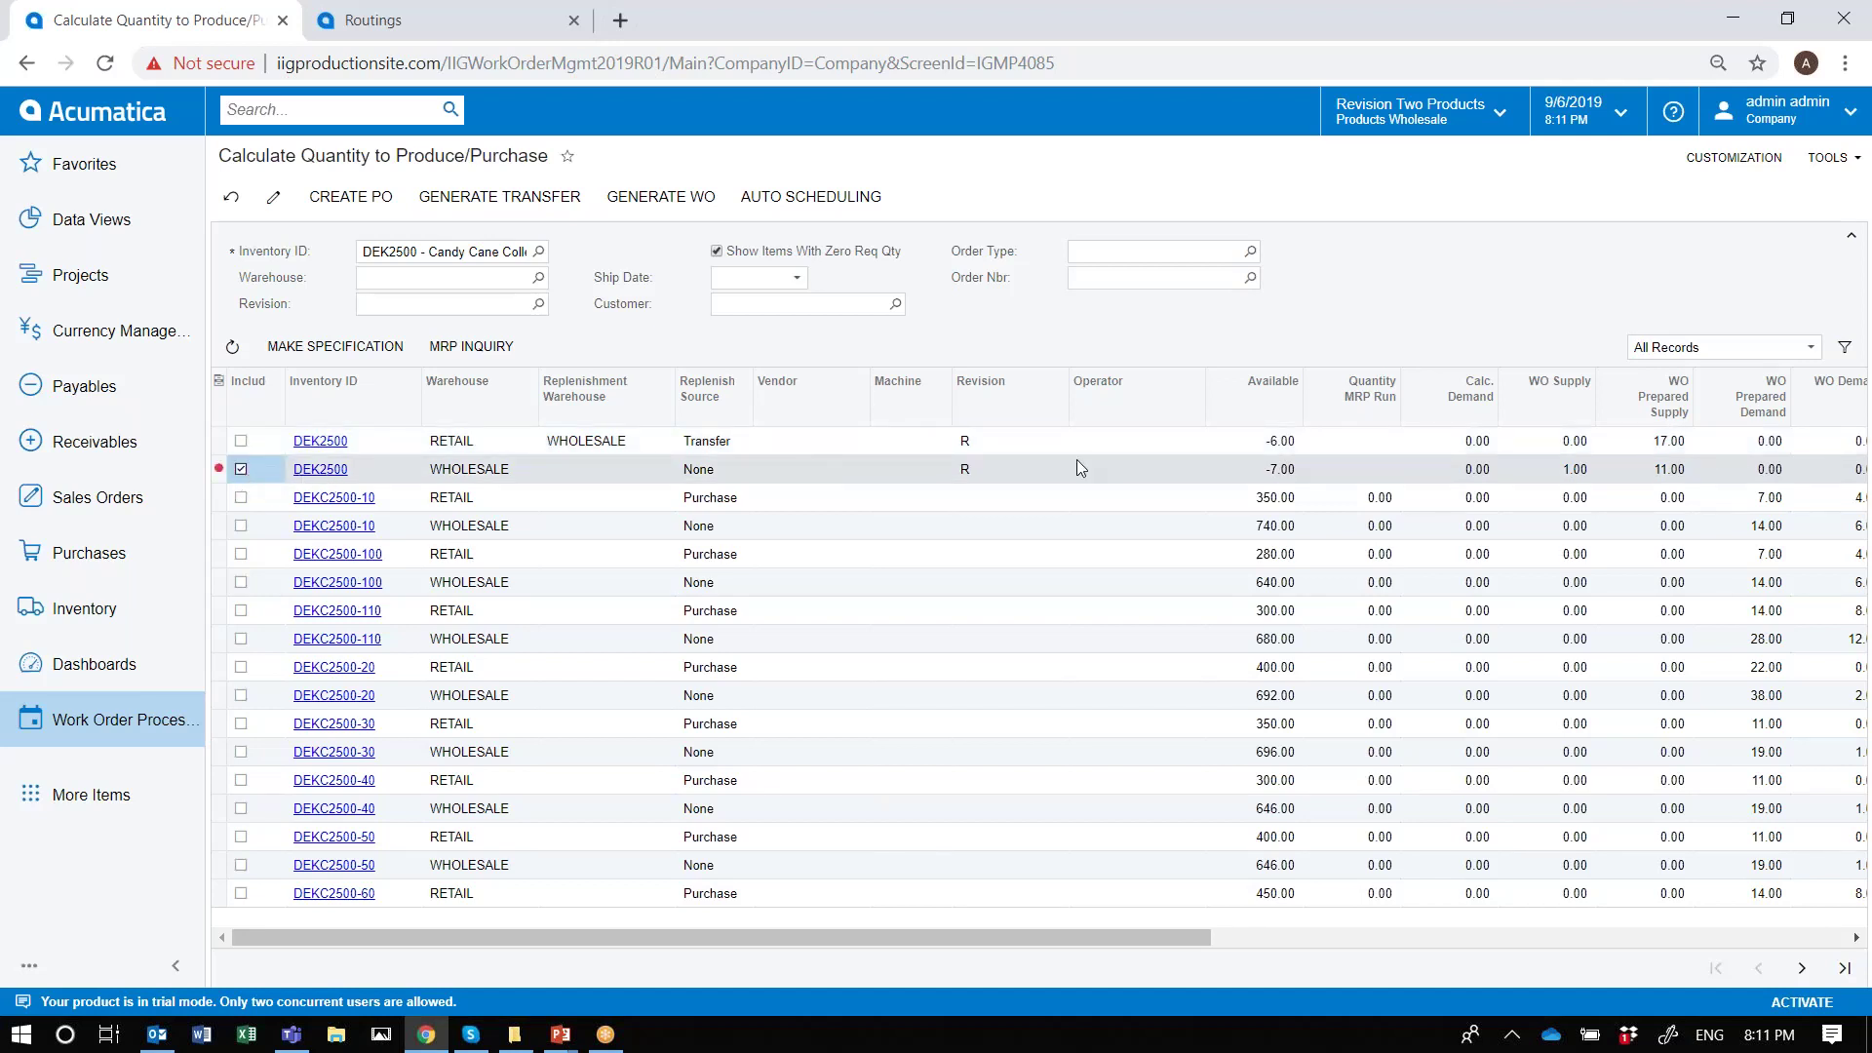
pyautogui.click(886, 464)
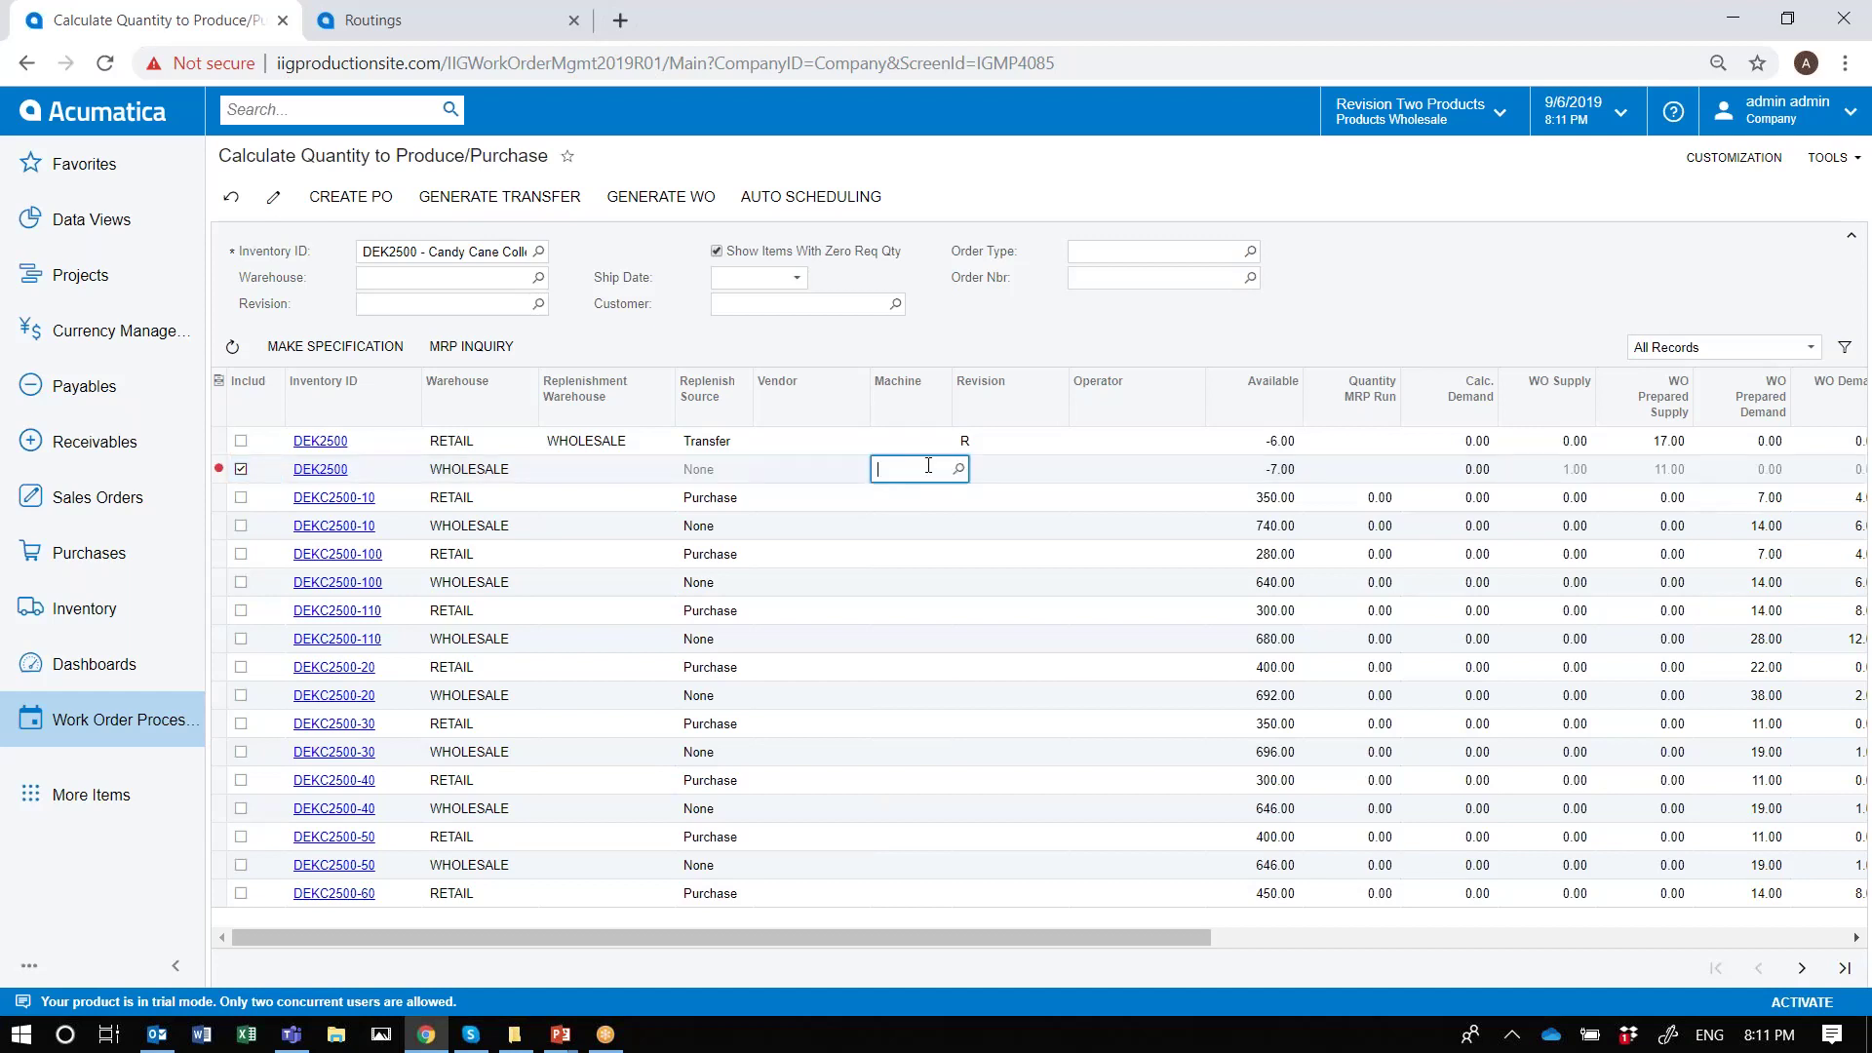
pyautogui.press('F3')
pyautogui.press('Return')
pyautogui.press('Tab')
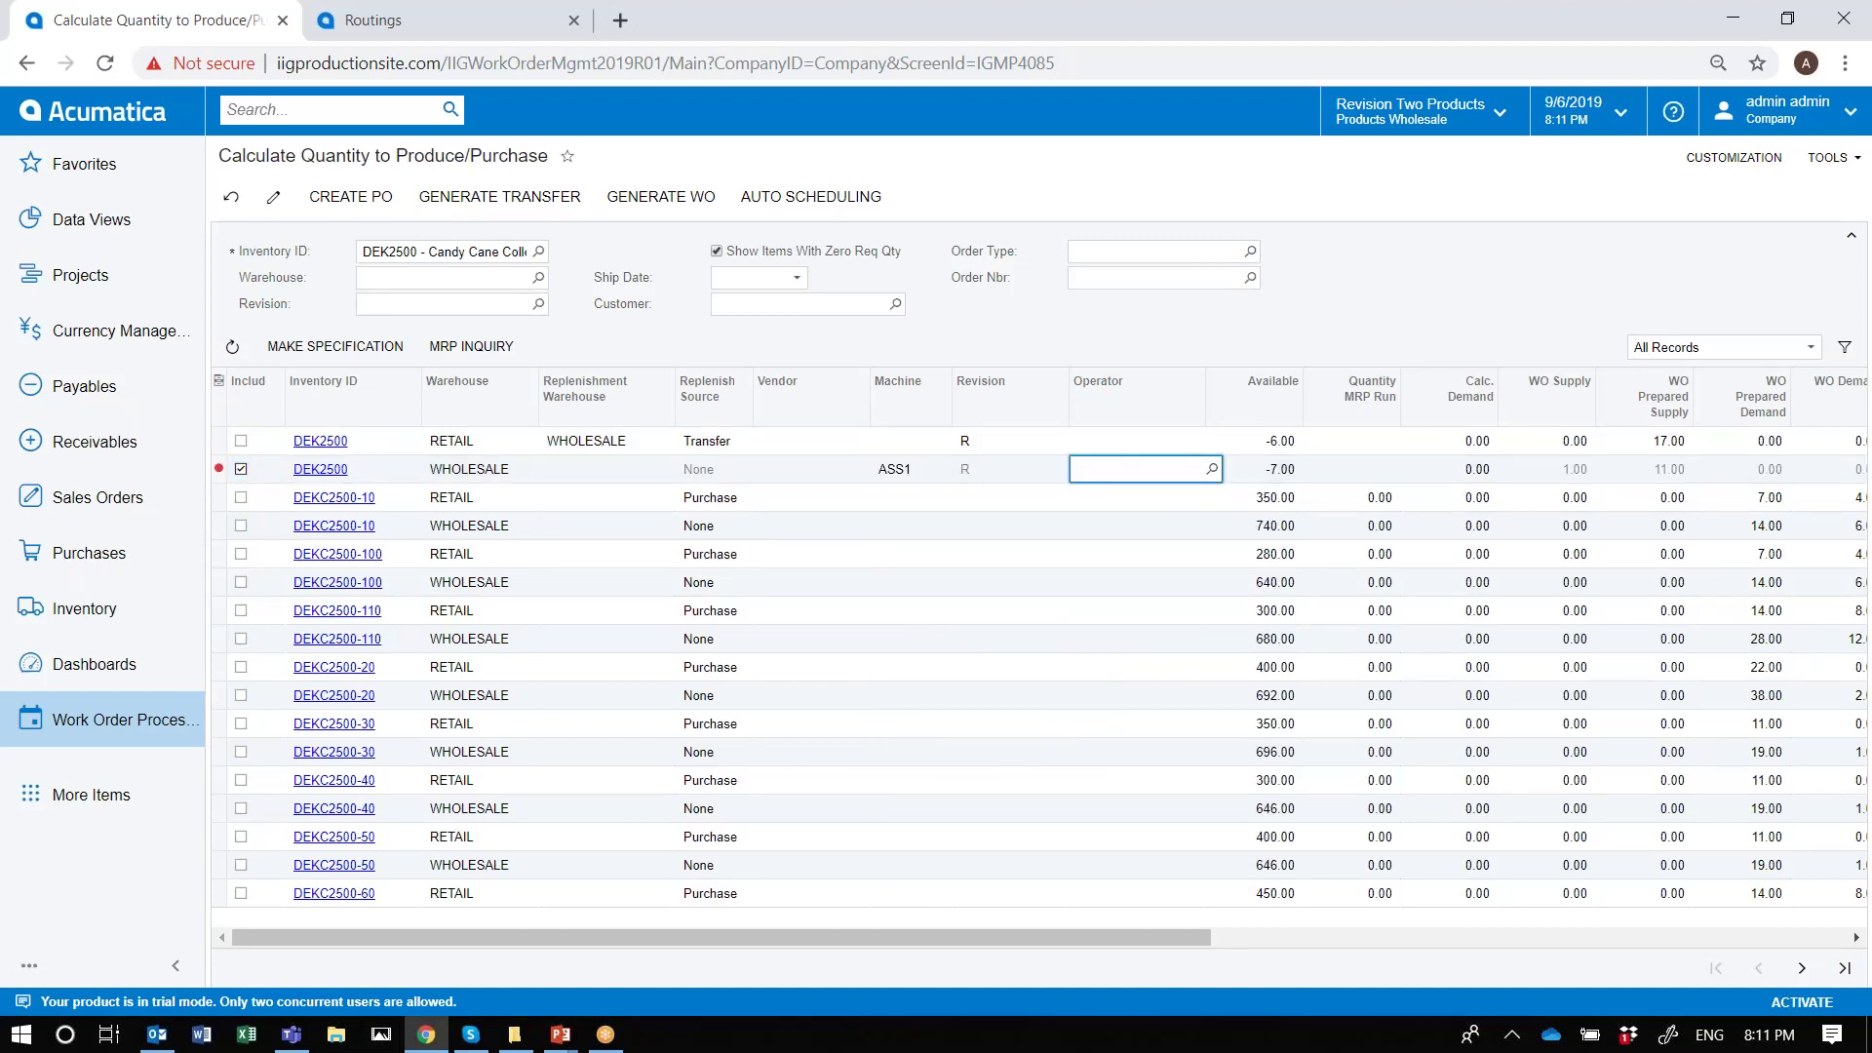
pyautogui.press('F3')
pyautogui.press('Return')
pyautogui.press('Tab')
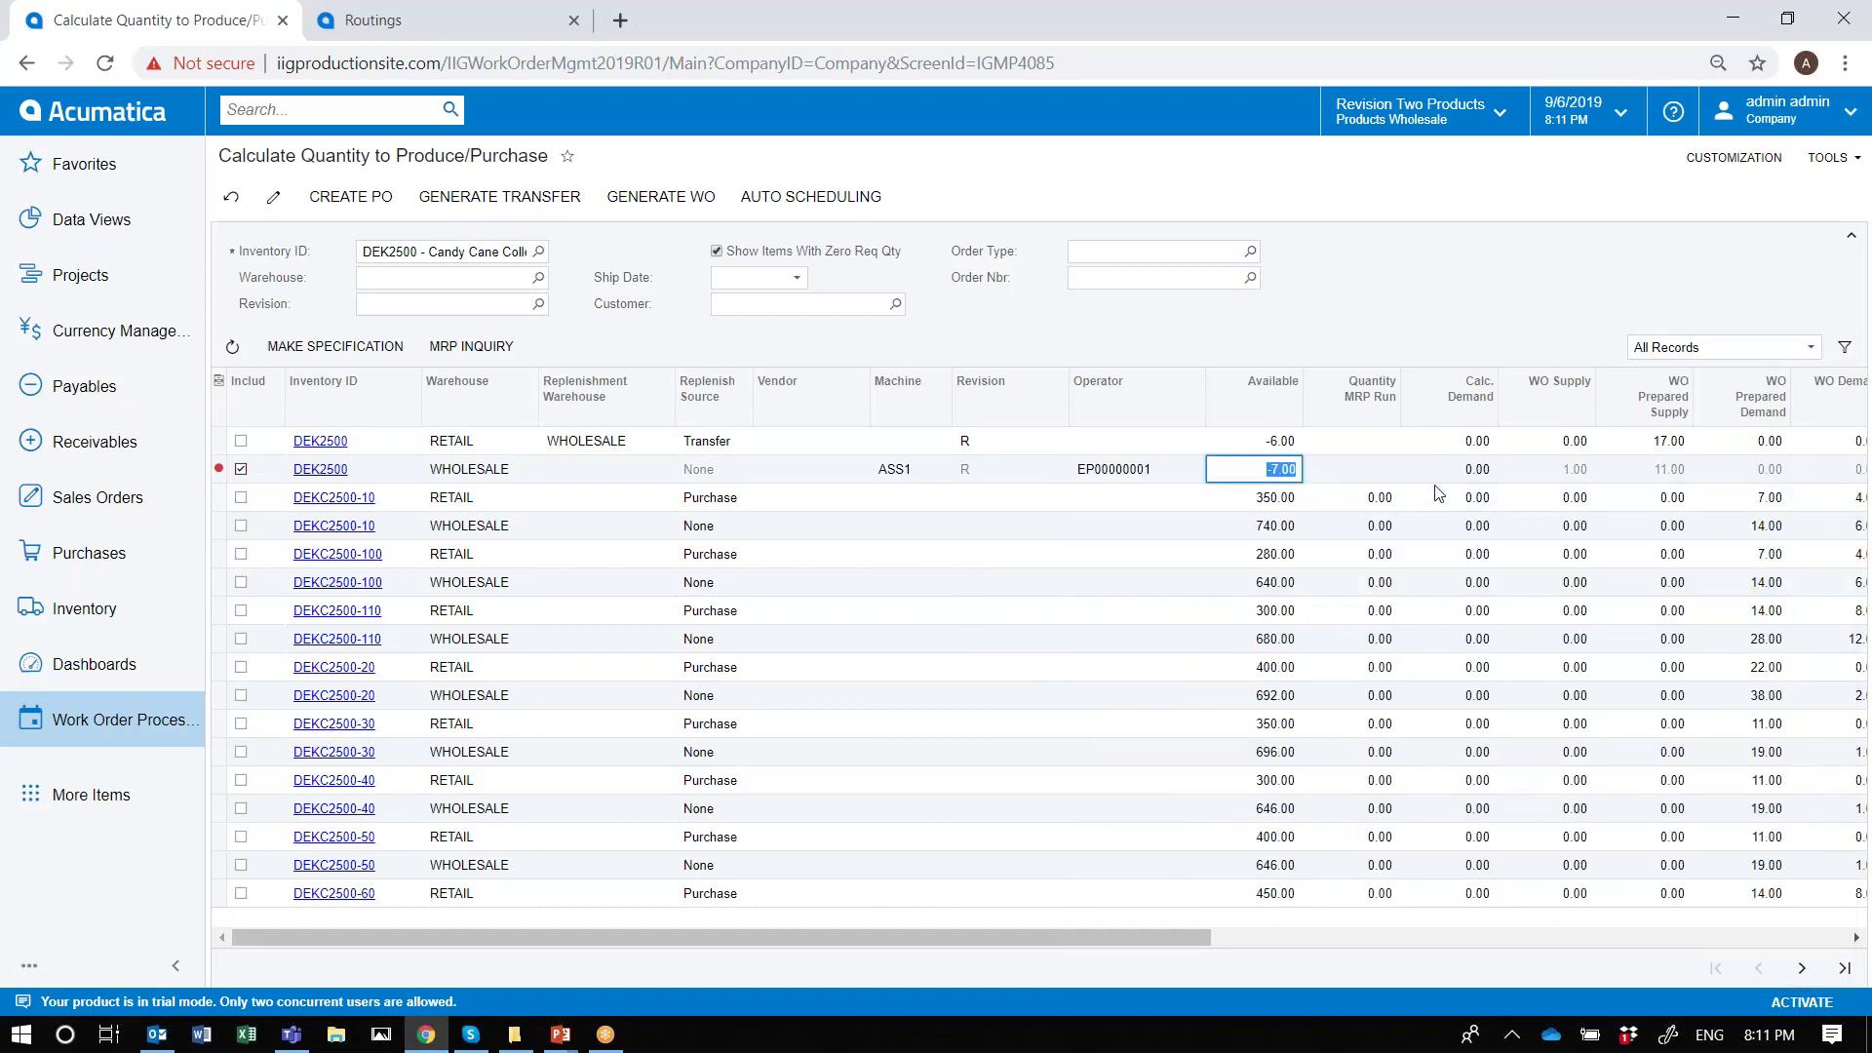
pyautogui.press('Tab')
pyautogui.write('2')
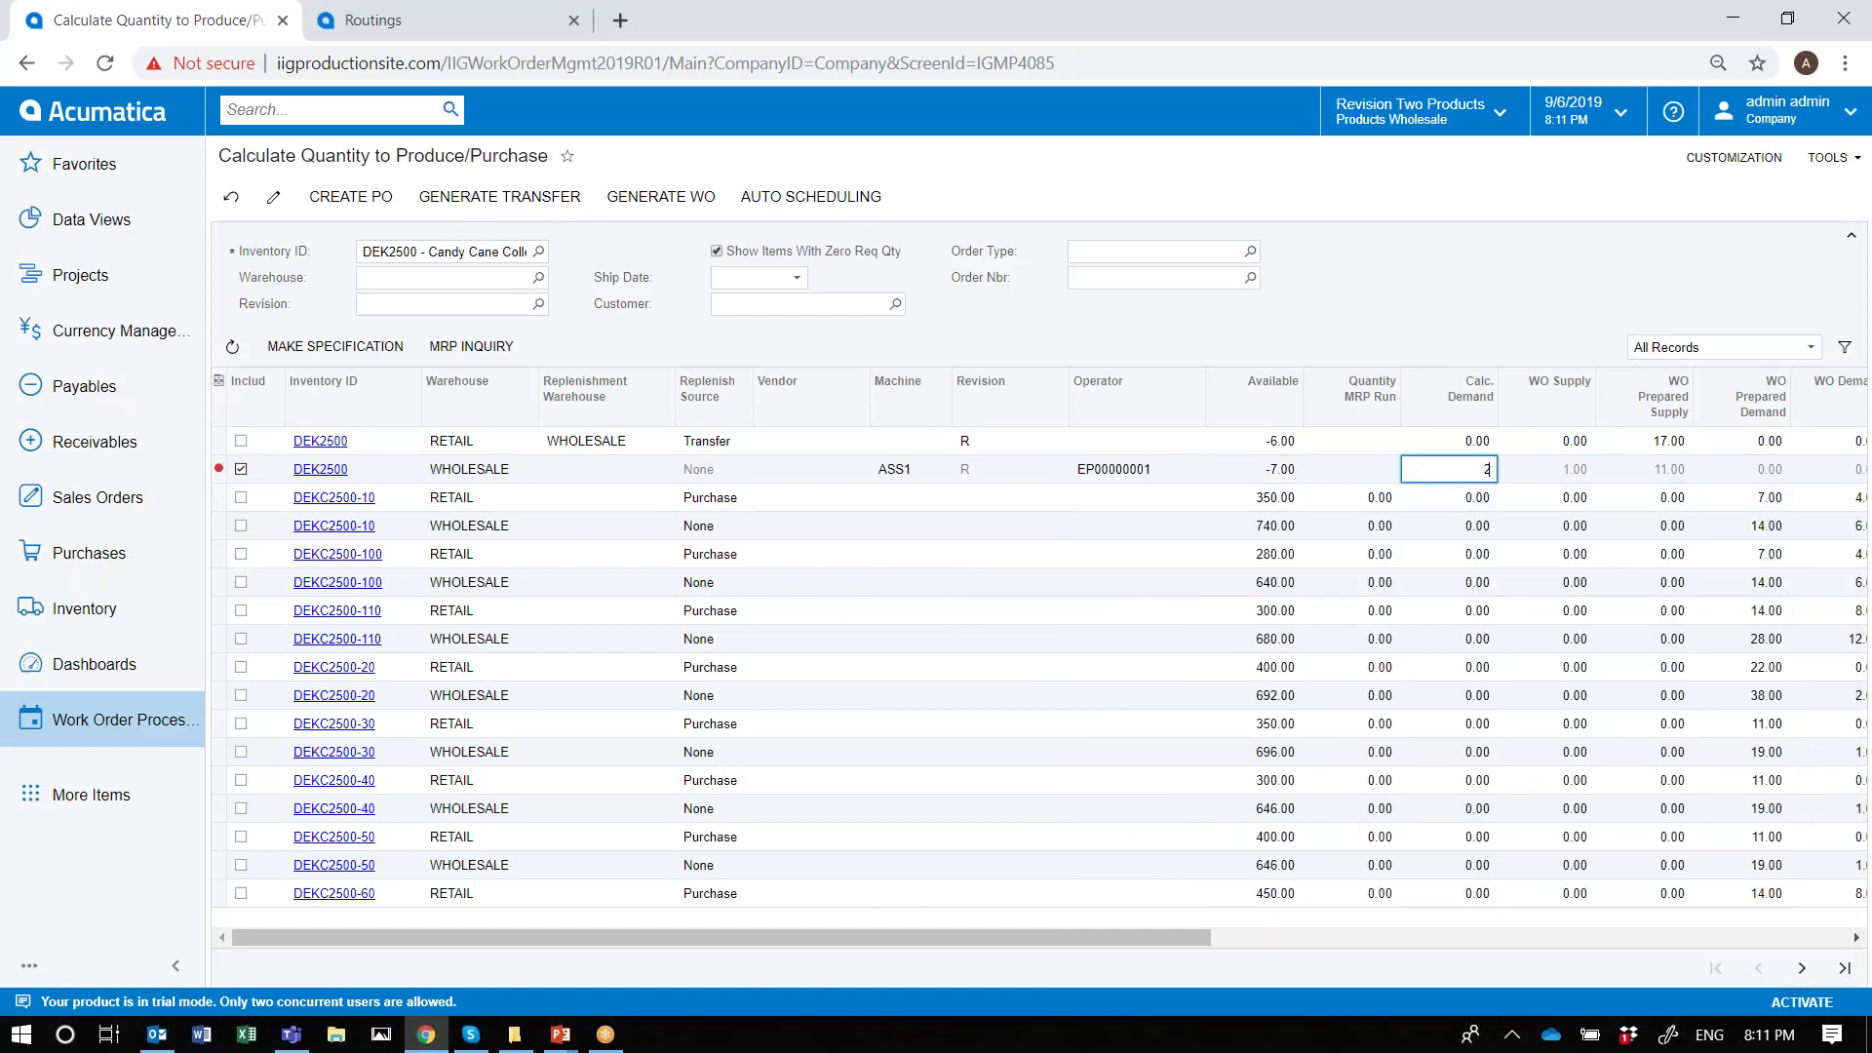
pyautogui.press('Tab')
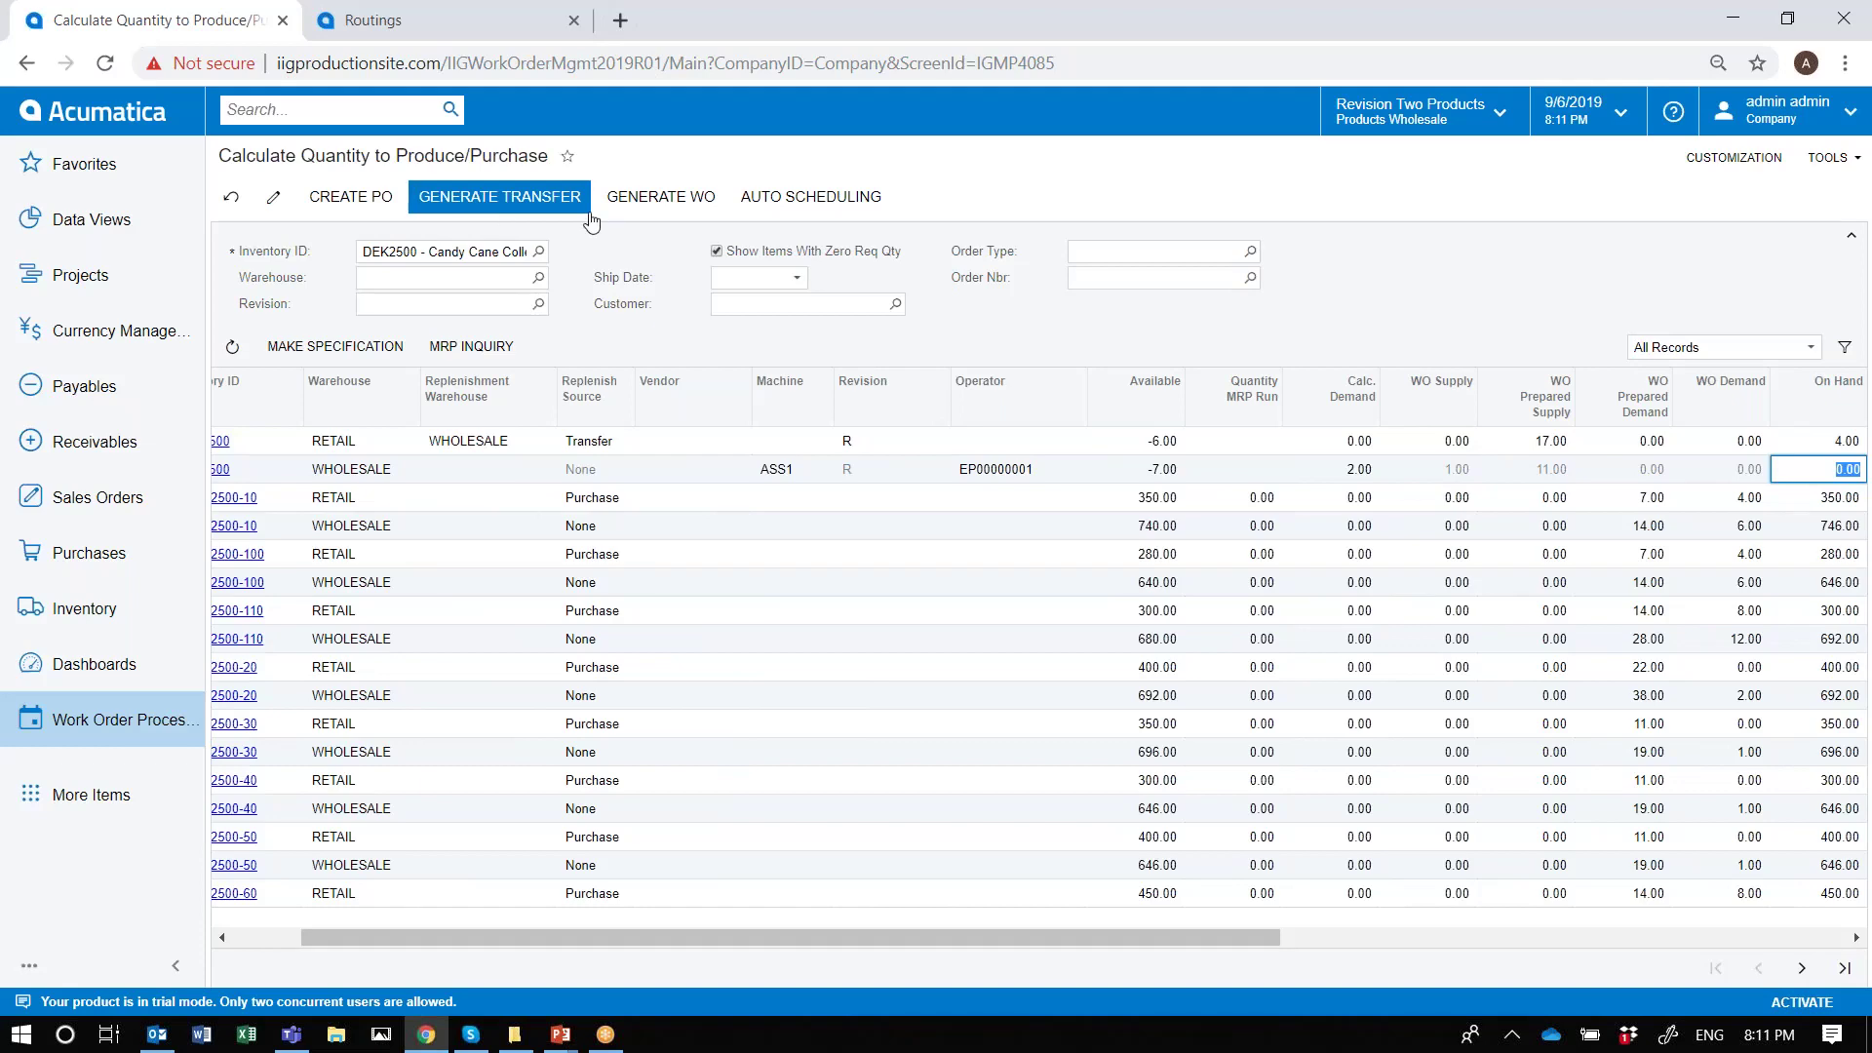
# Generate a work order for DEK2500 with BATTERY OPERATED option code YES
pyautogui.click(660, 196)
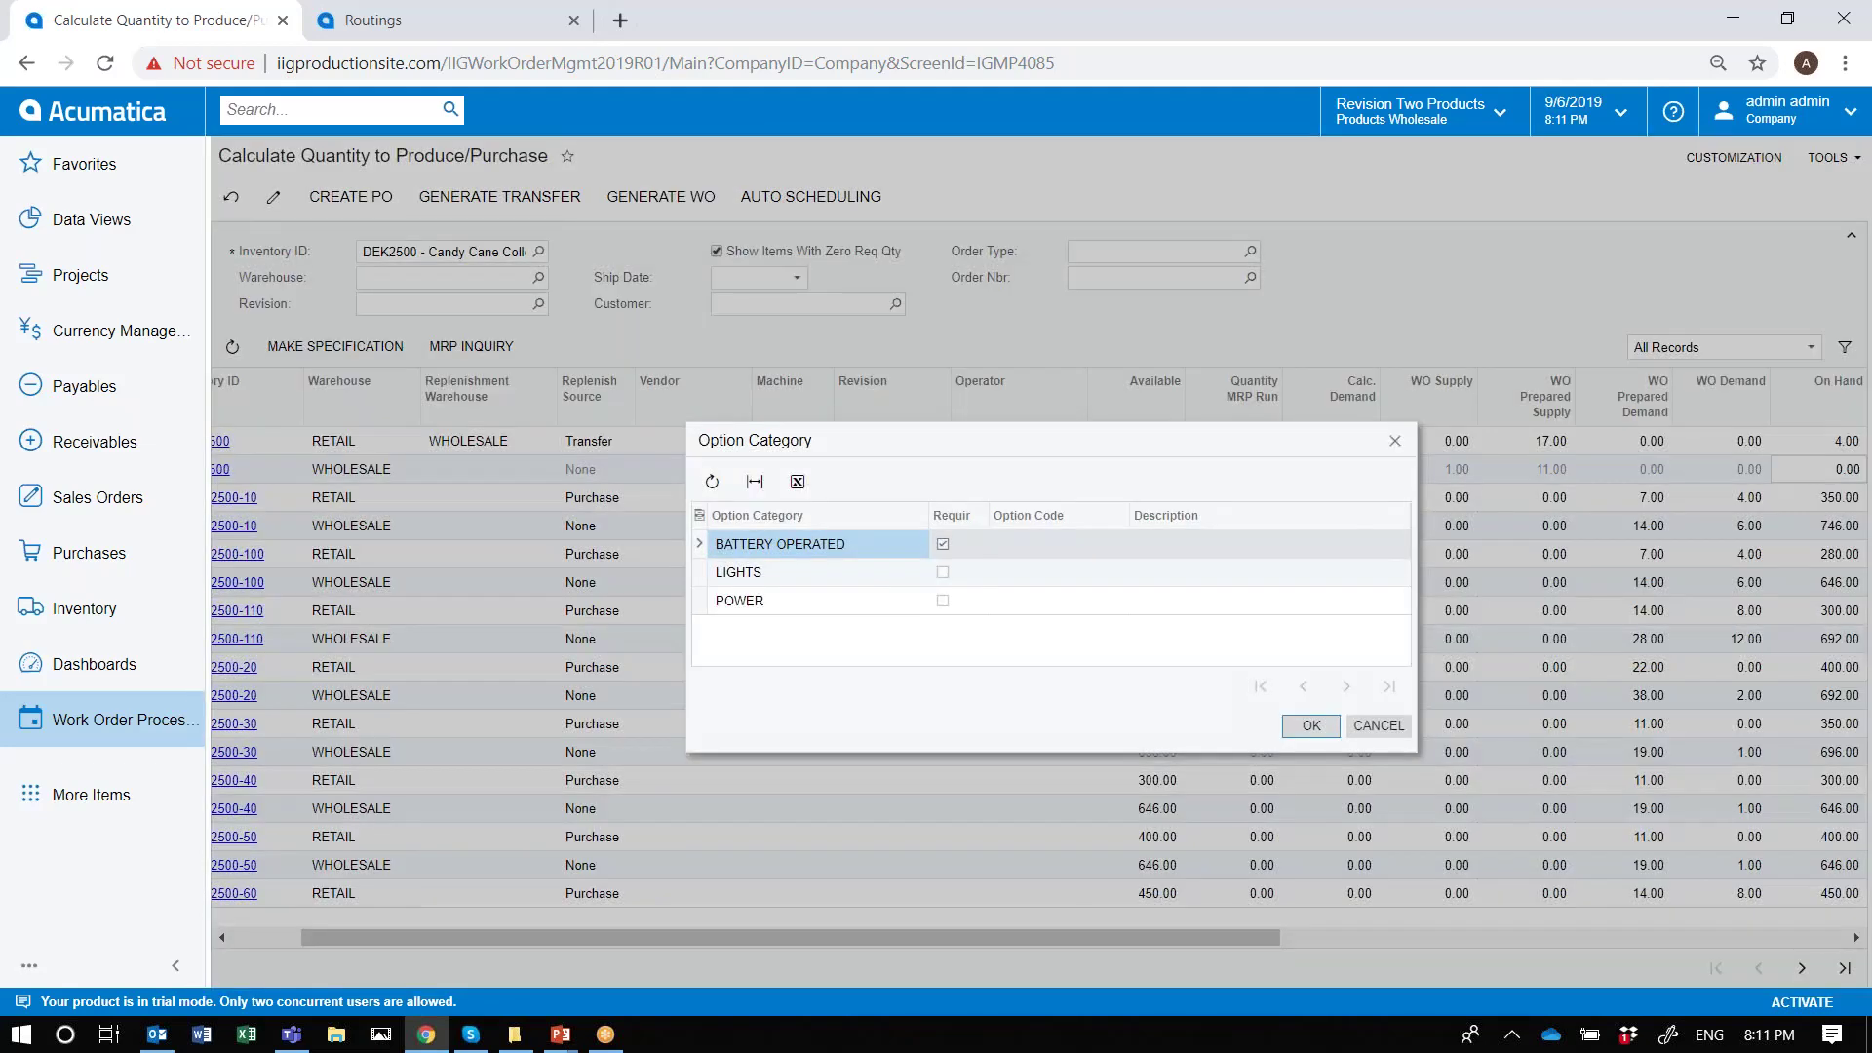
pyautogui.click(1018, 546)
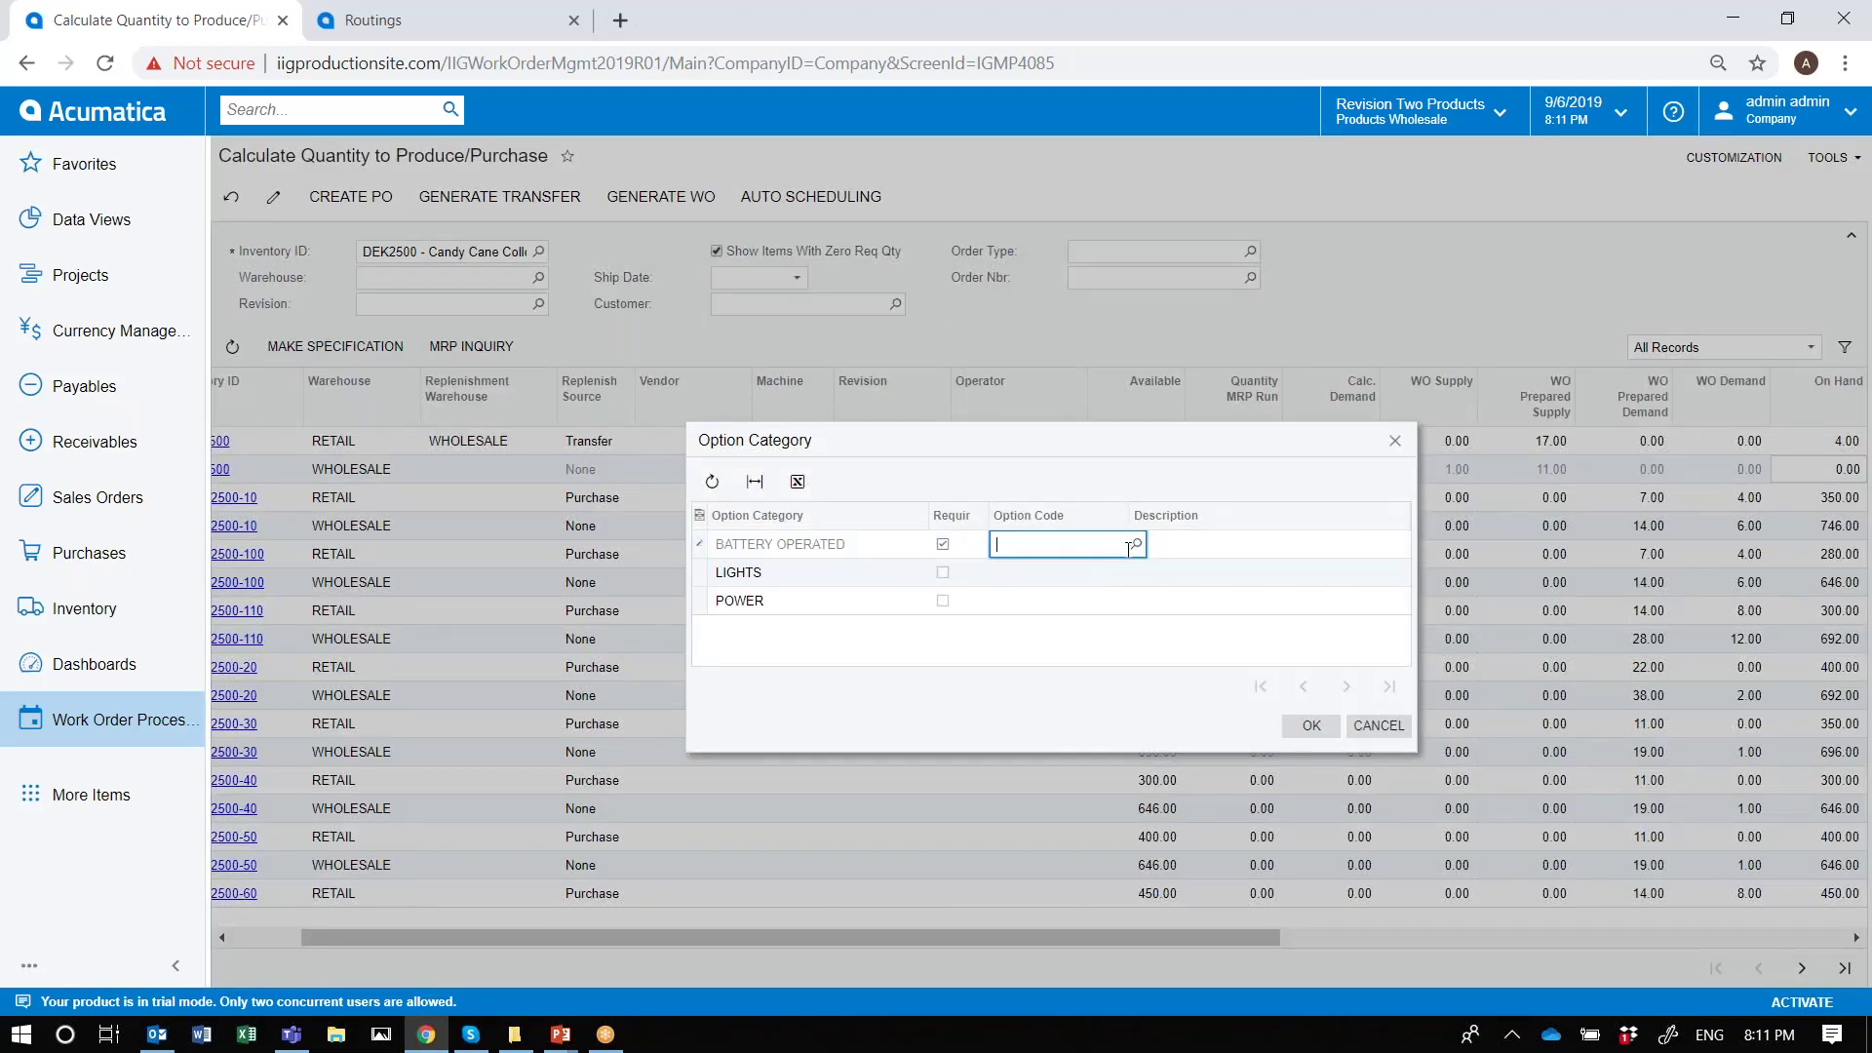
pyautogui.click(1137, 544)
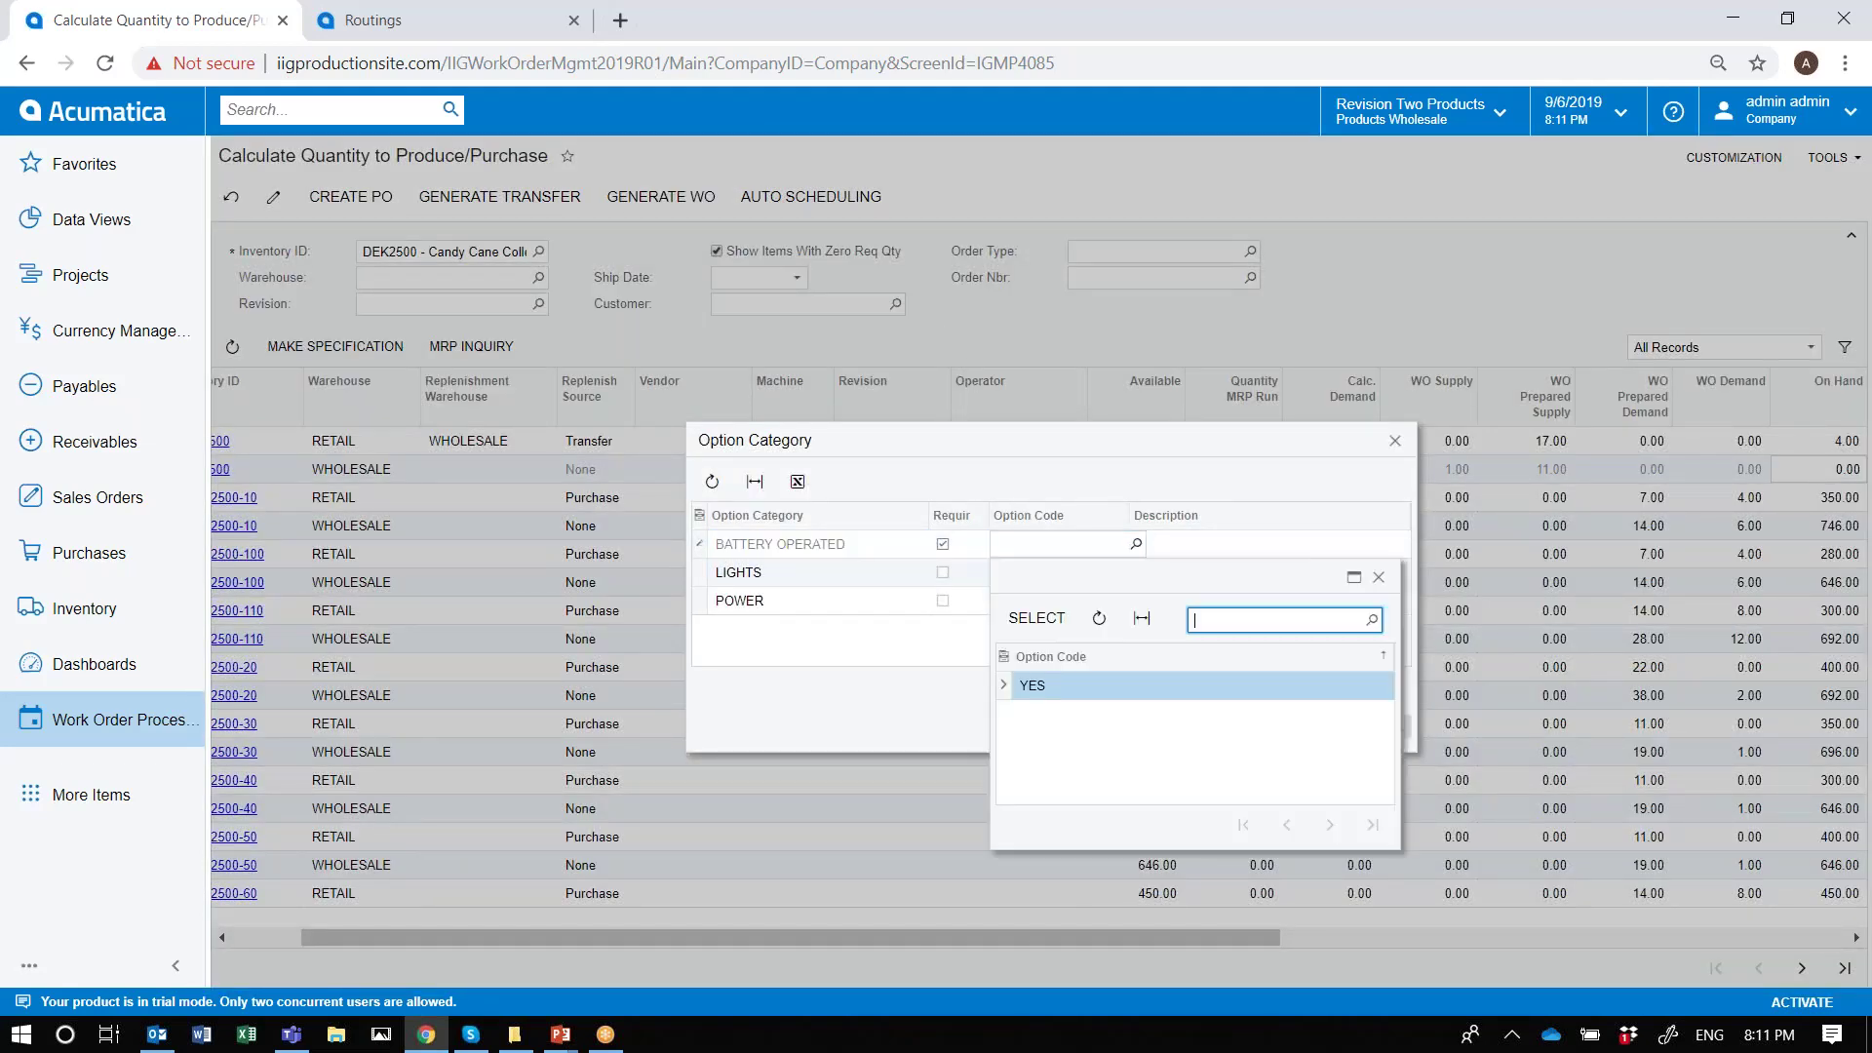
pyautogui.doubleClick(1073, 700)
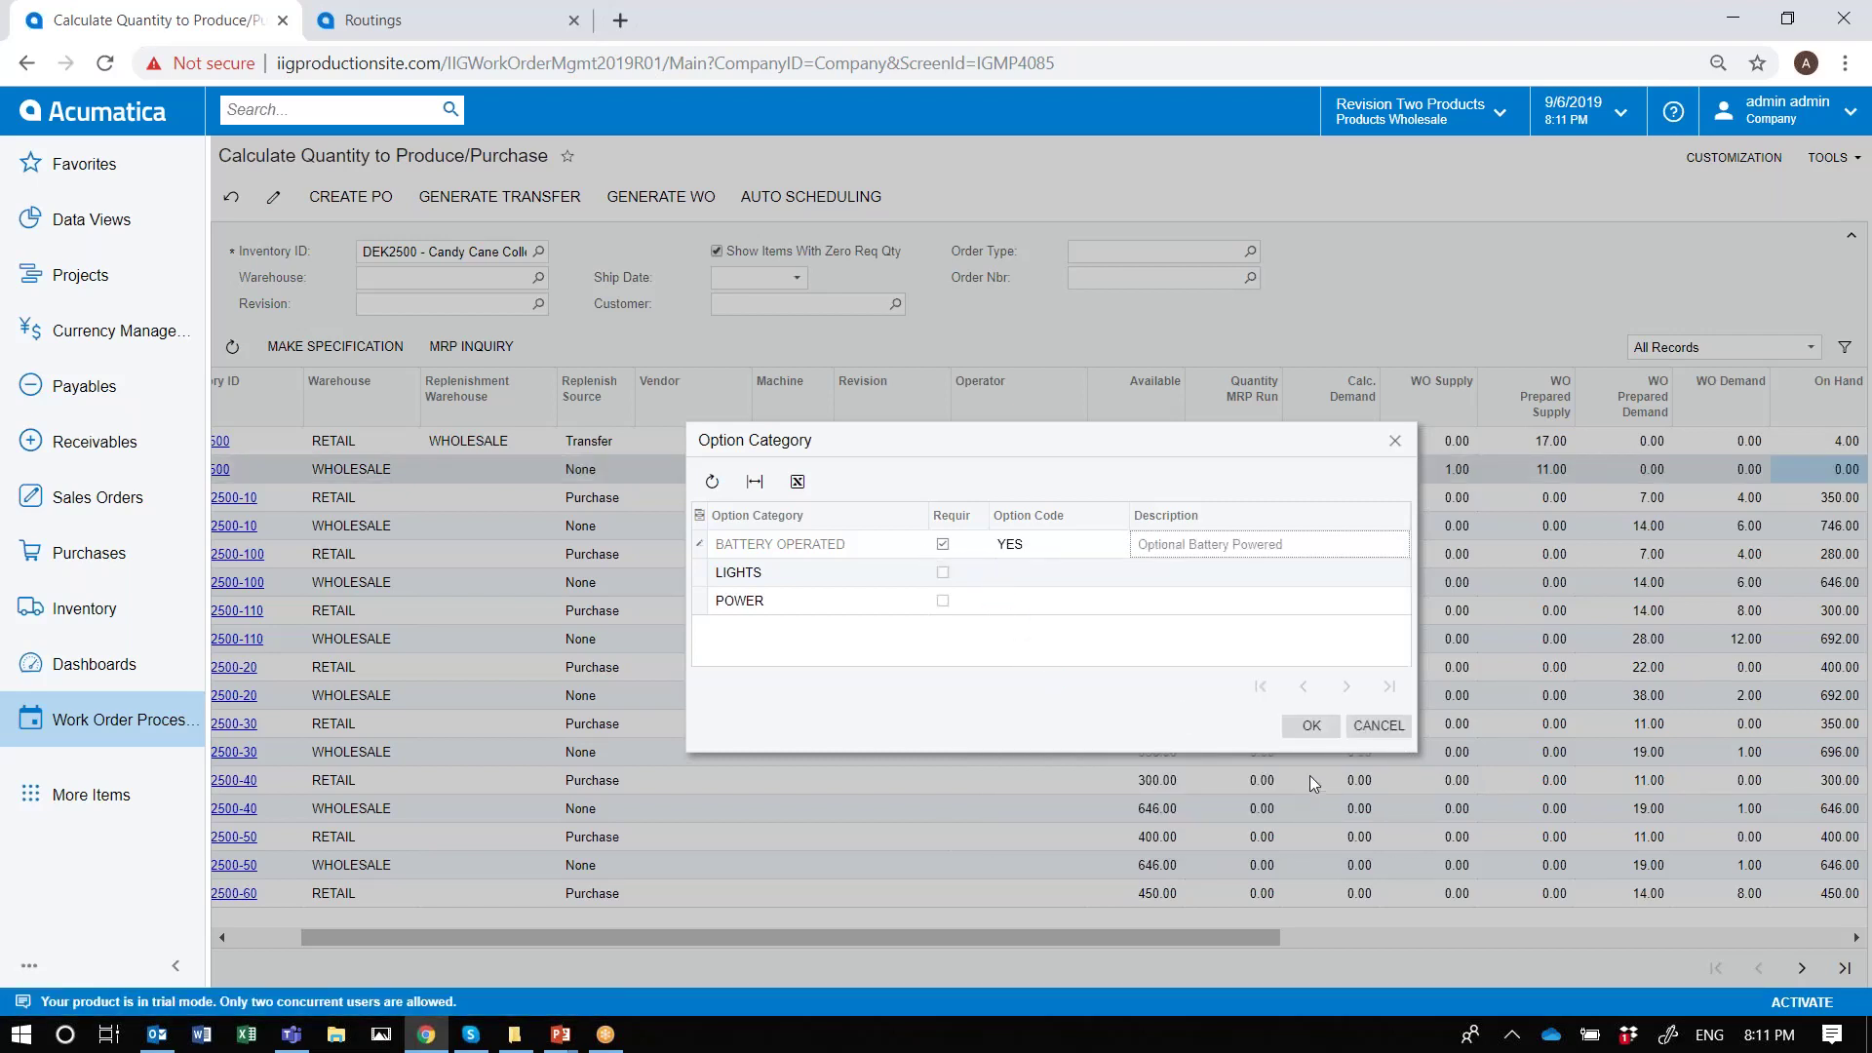
pyautogui.click(1310, 727)
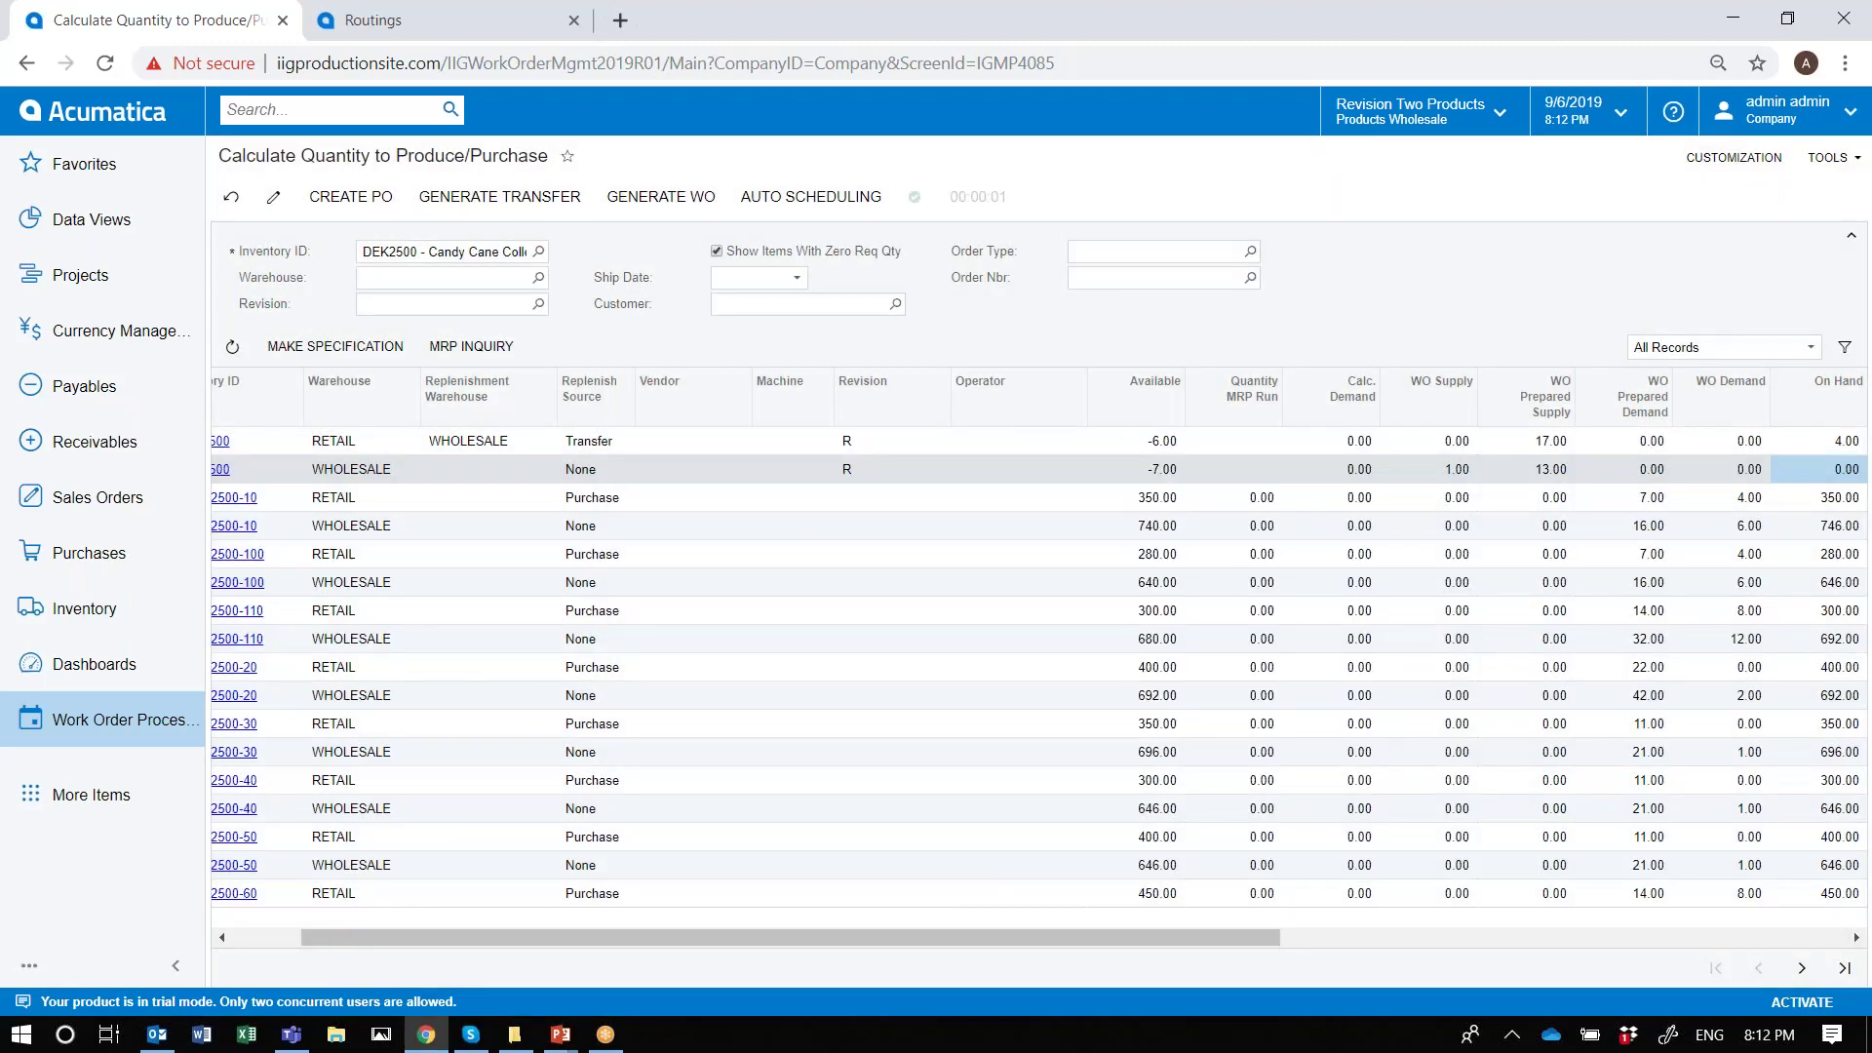
# Open work order WO00022 from the Work Order Processing work order list
pyautogui.moveTo(897, 939); pyautogui.dragTo(682, 931)
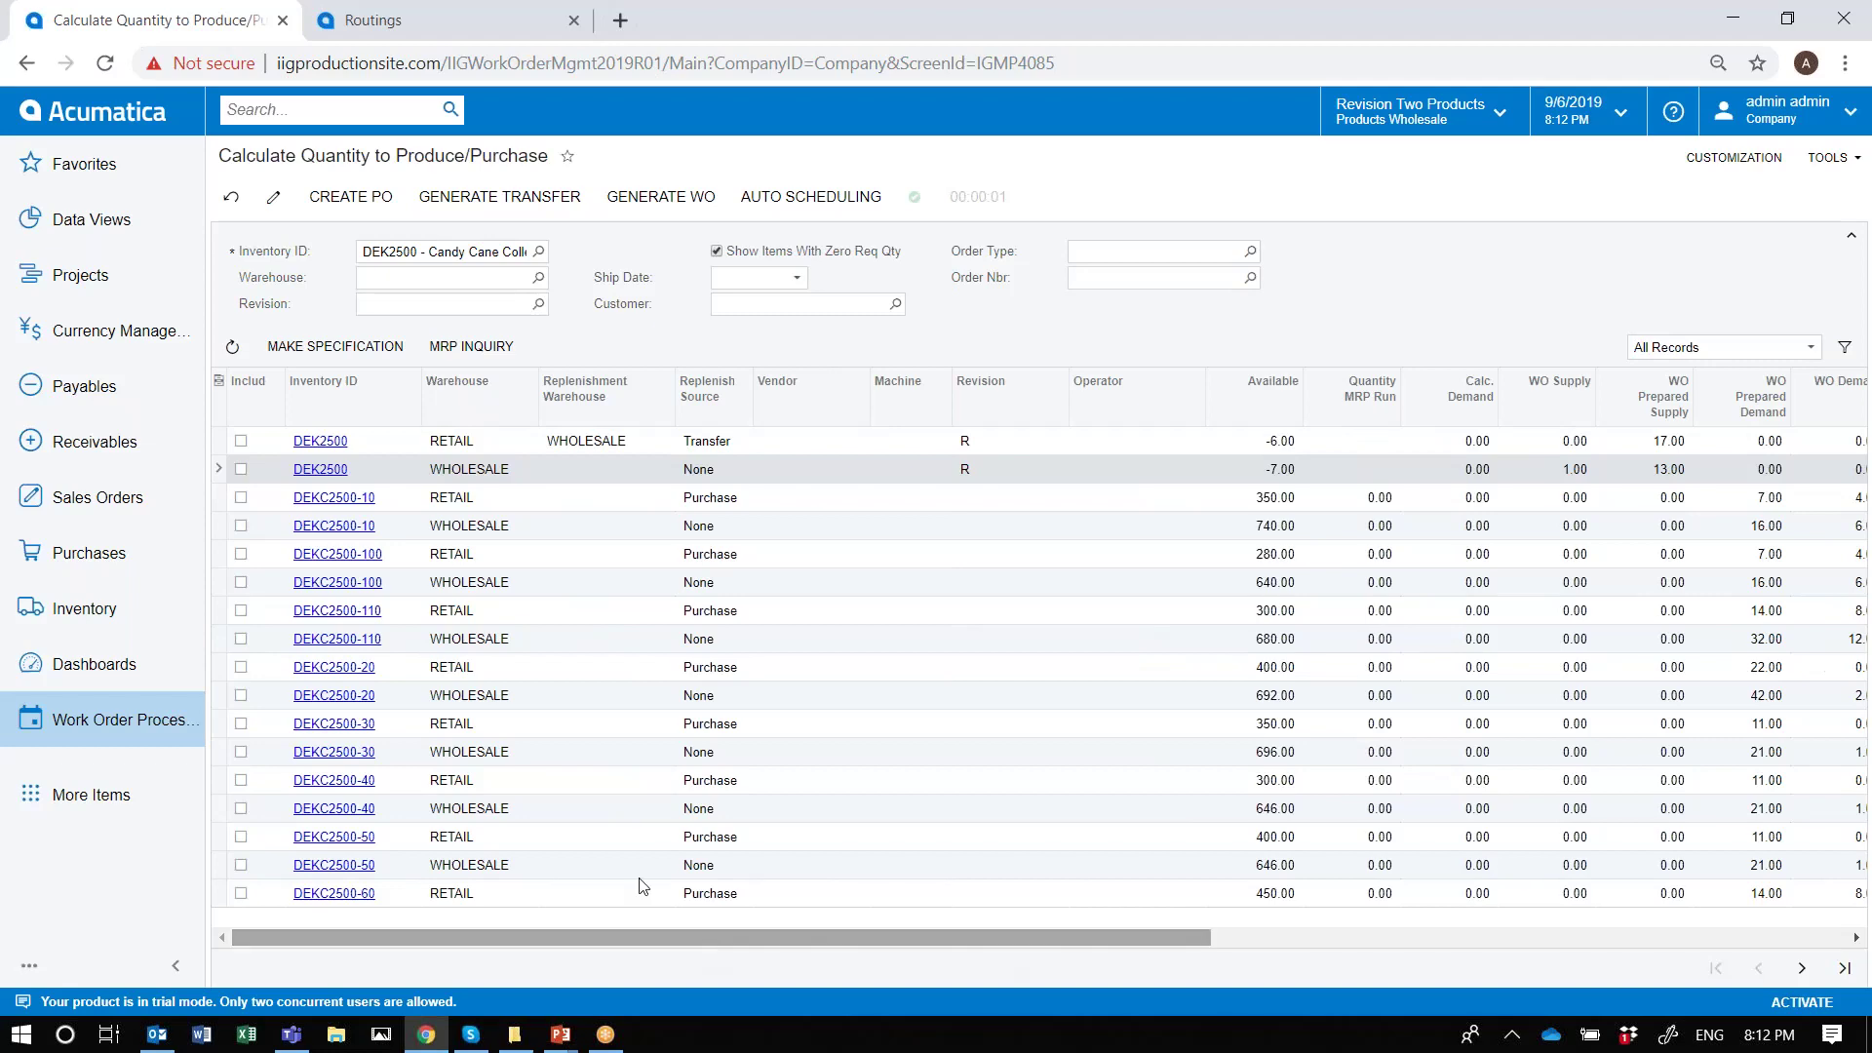
pyautogui.click(164, 726)
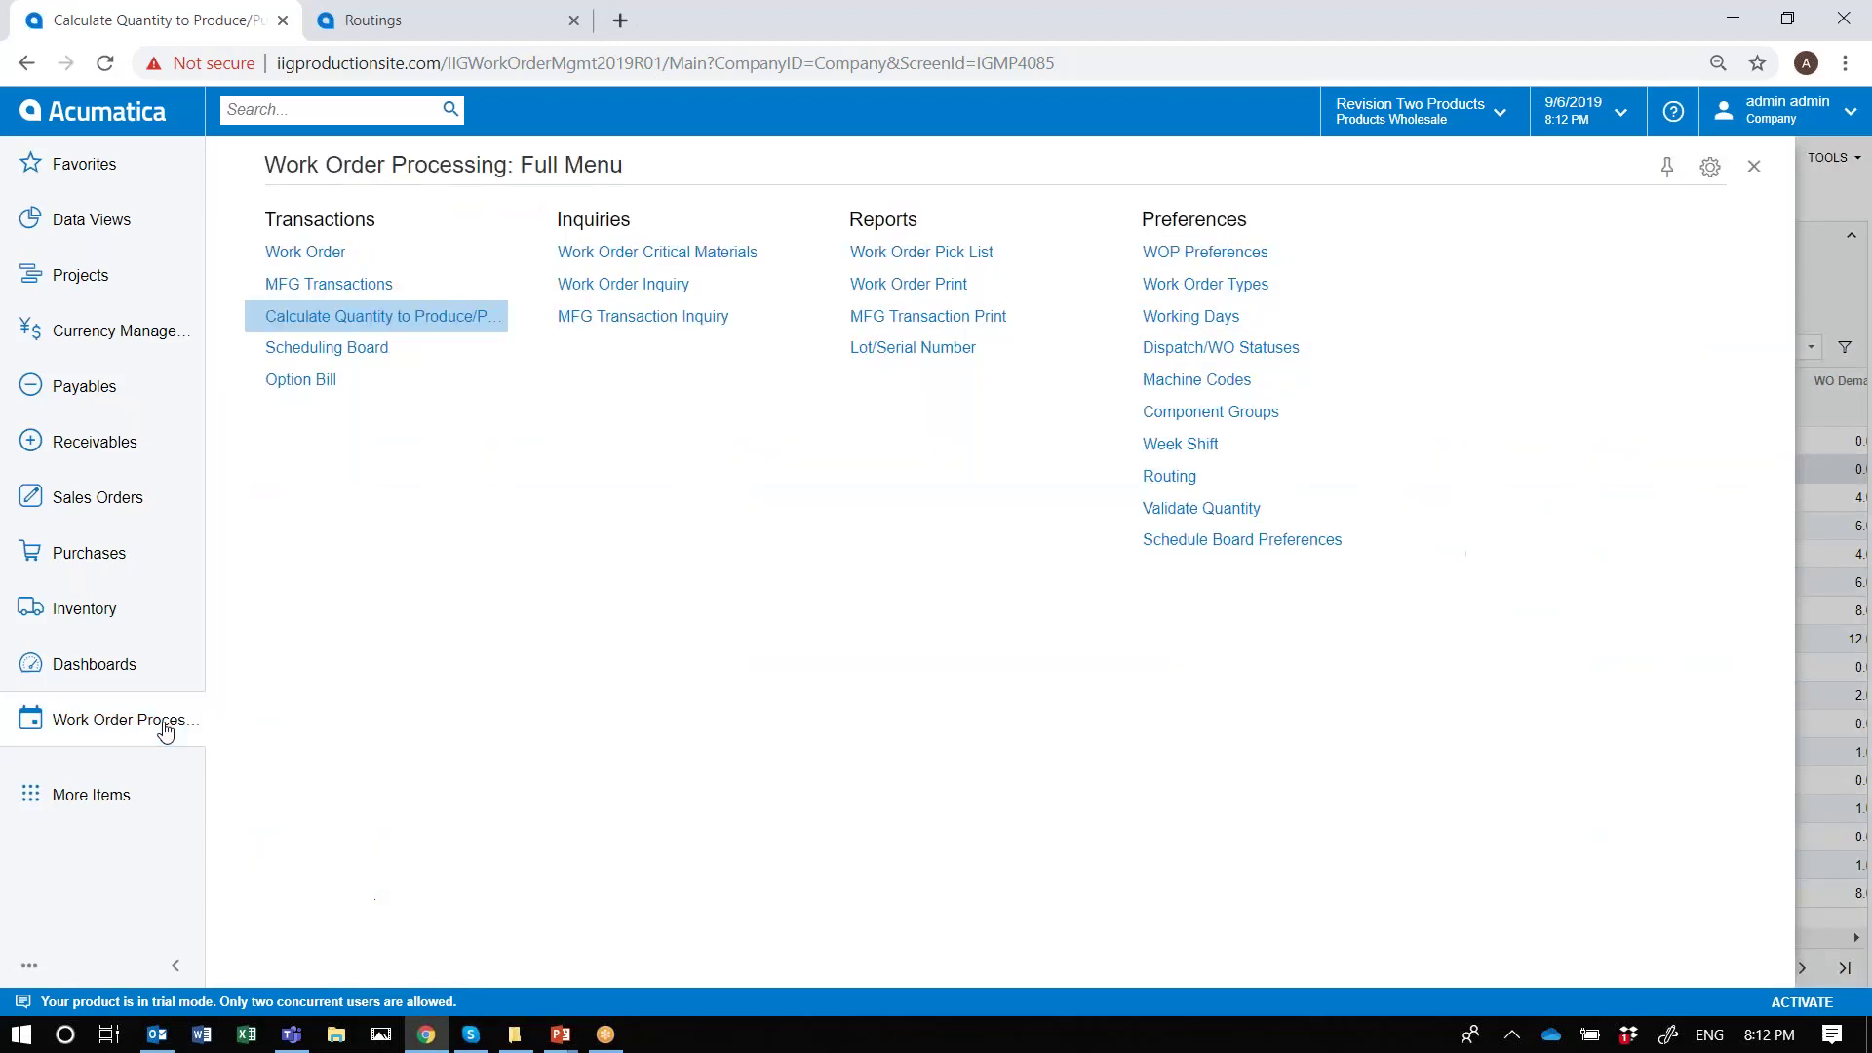
pyautogui.keyDown('ctrl'); pyautogui.click(321, 284); pyautogui.keyUp('ctrl')
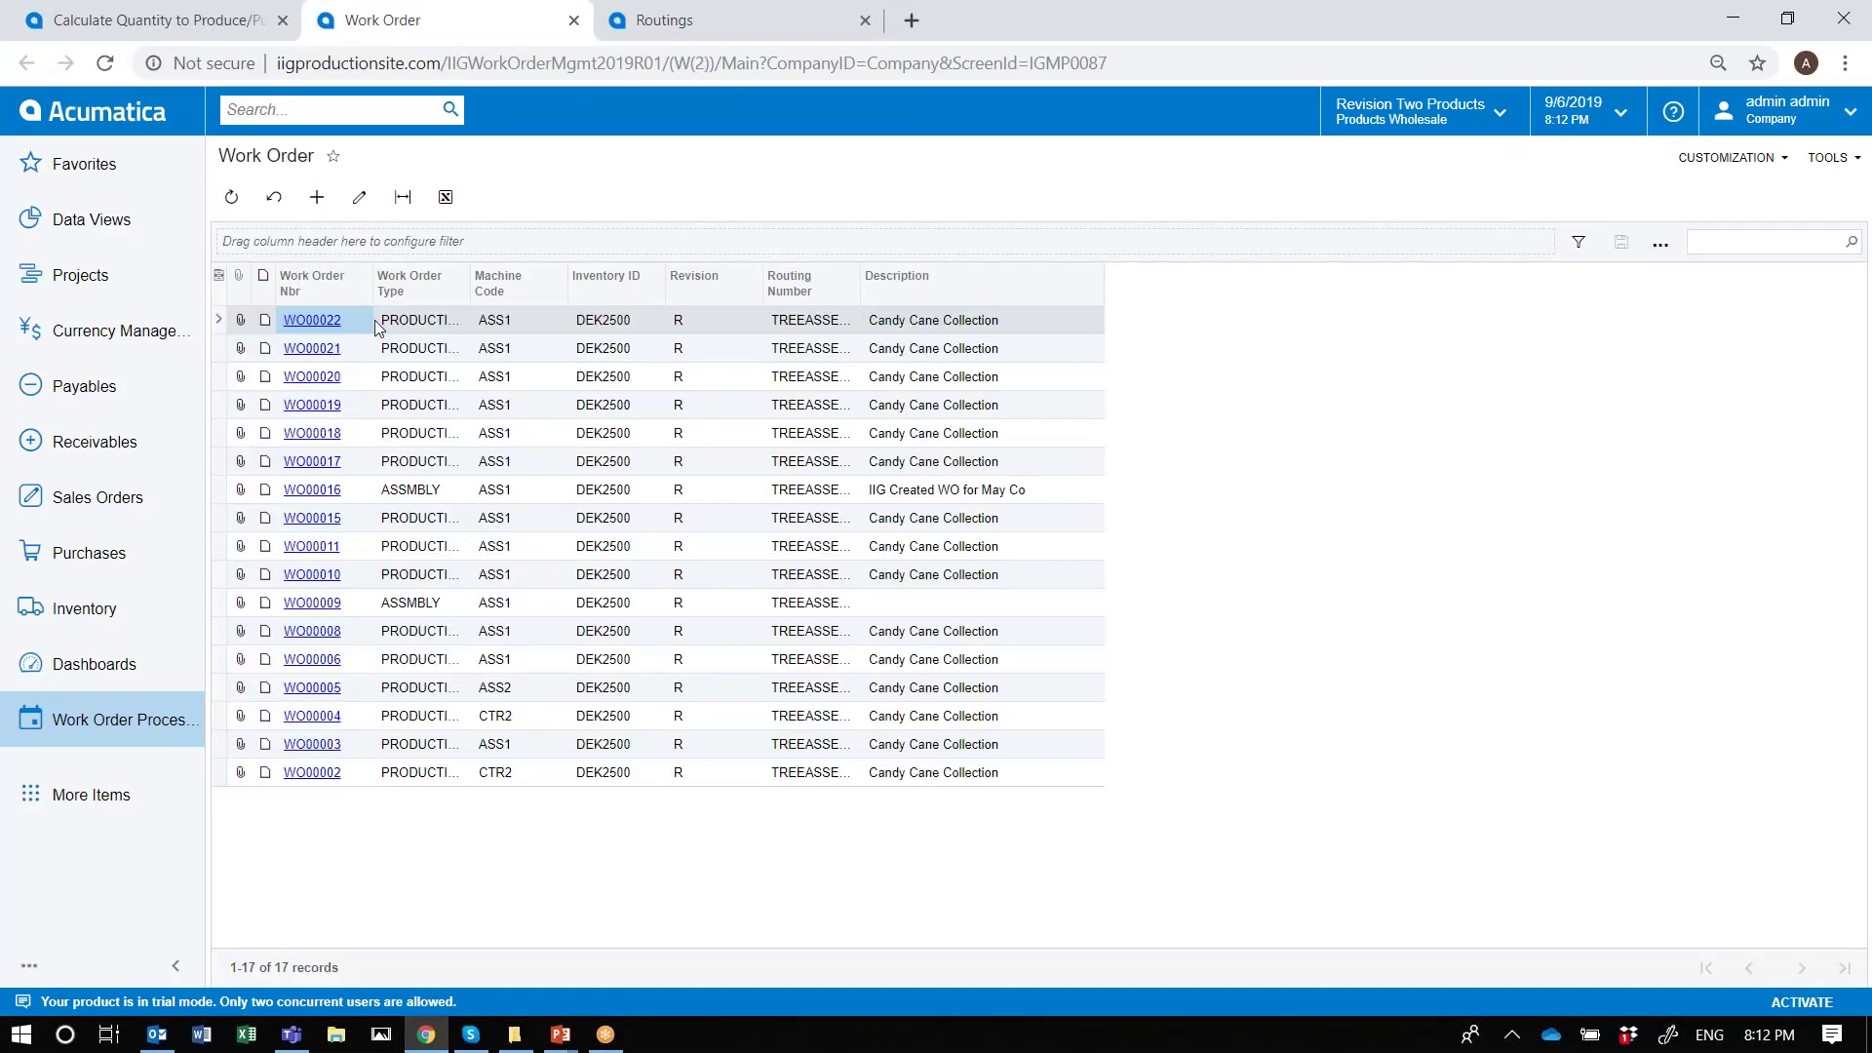
pyautogui.click(312, 320)
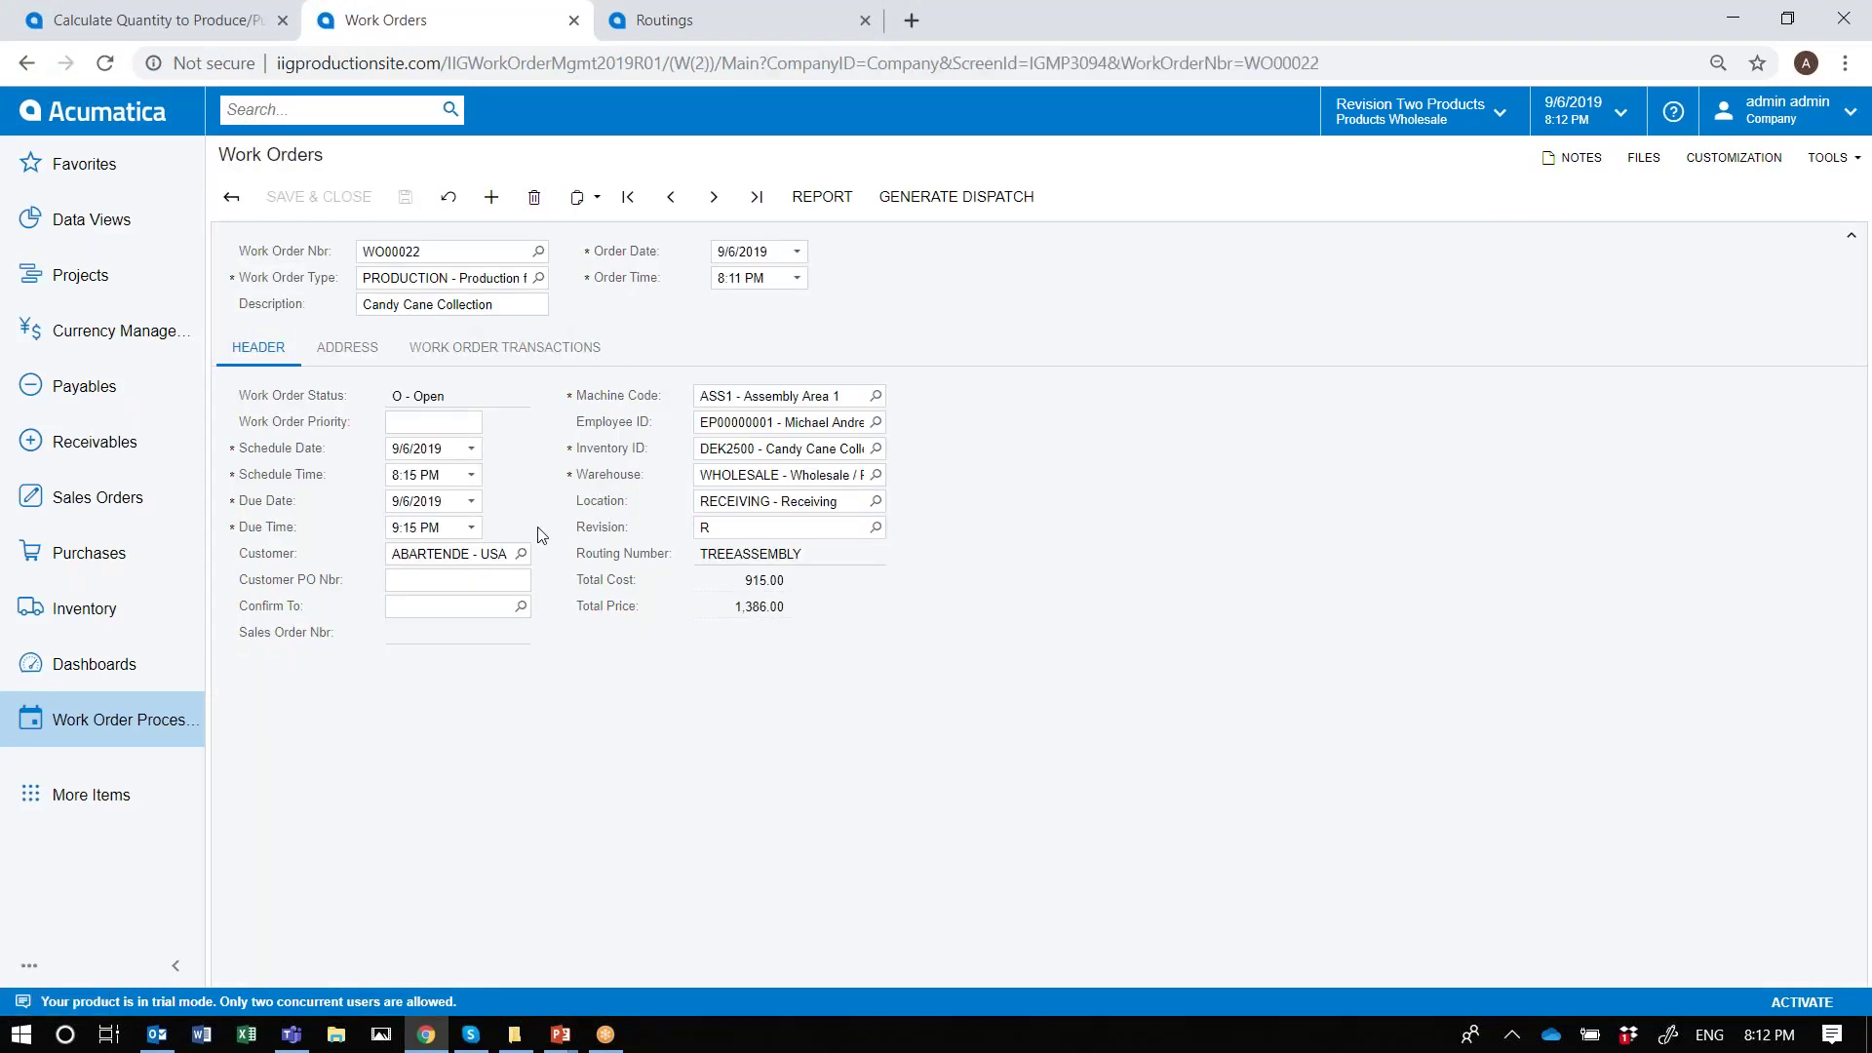
# Open dispatch transaction 0001 from WO00022's Work Order Transactions tab
pyautogui.click(546, 351)
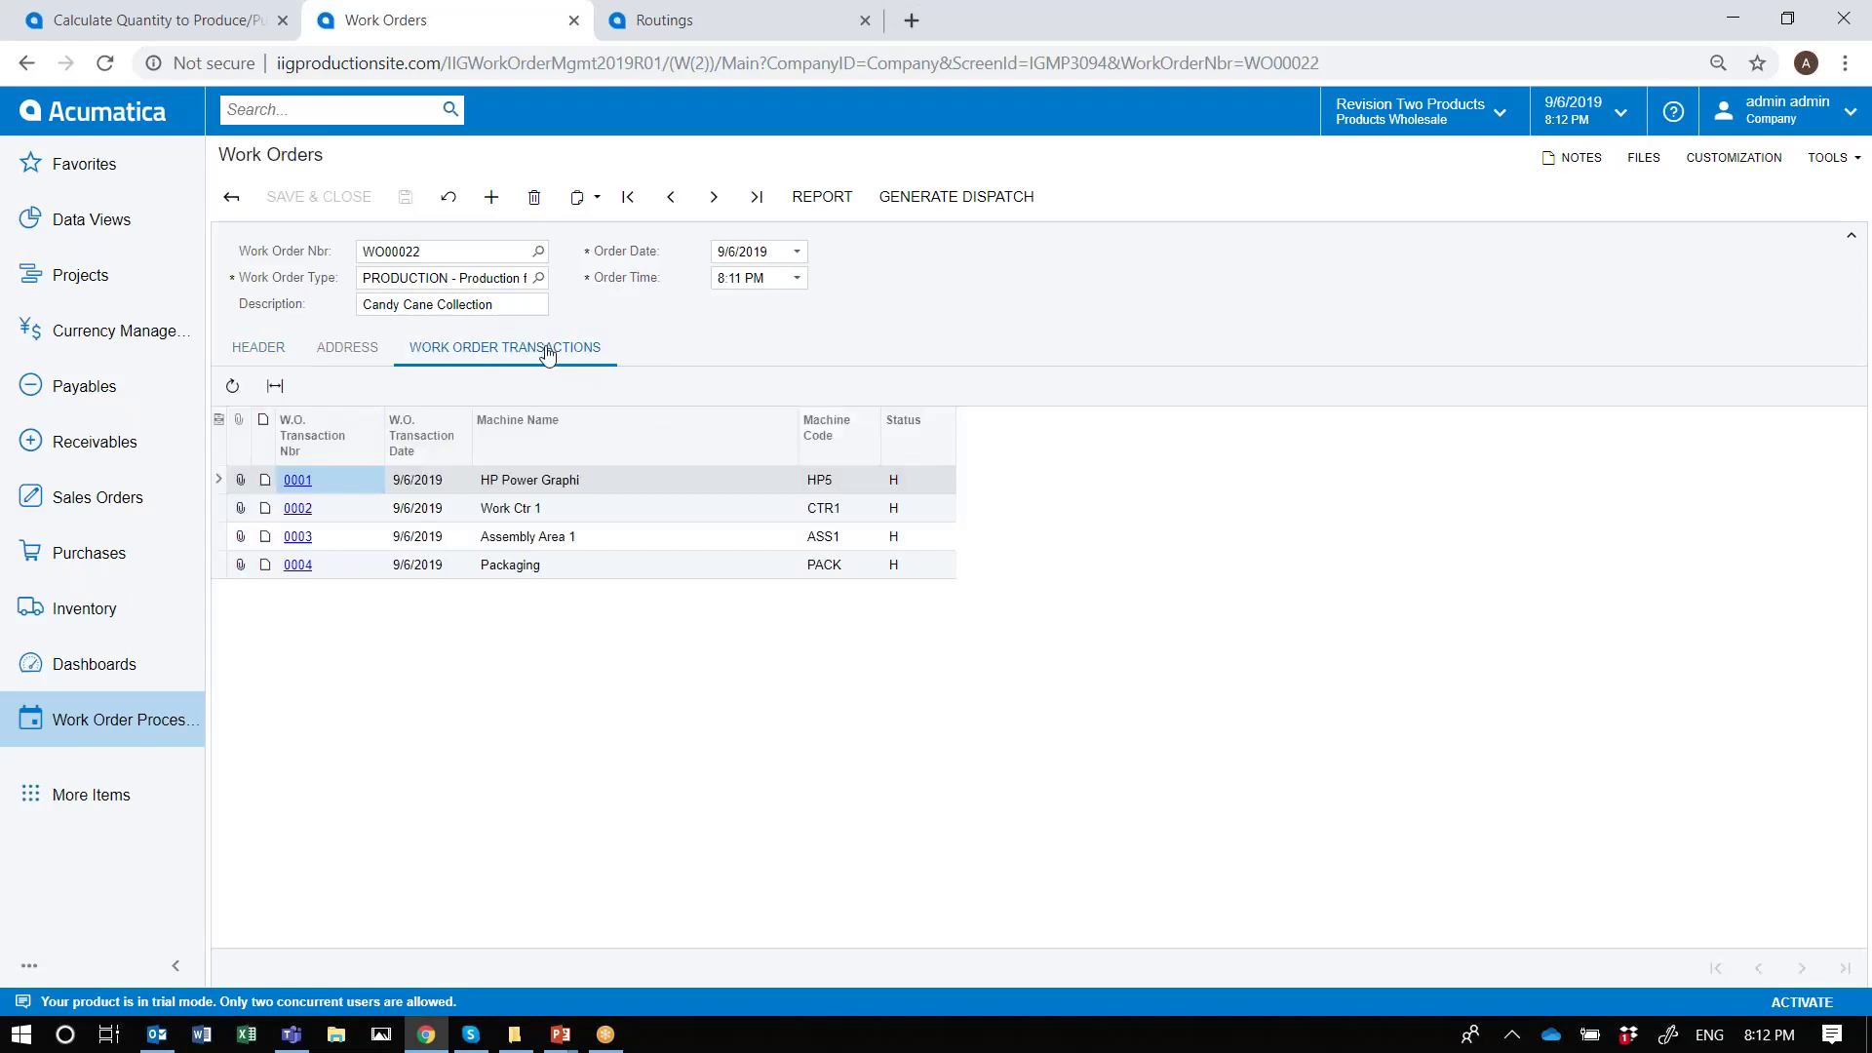
pyautogui.click(298, 480)
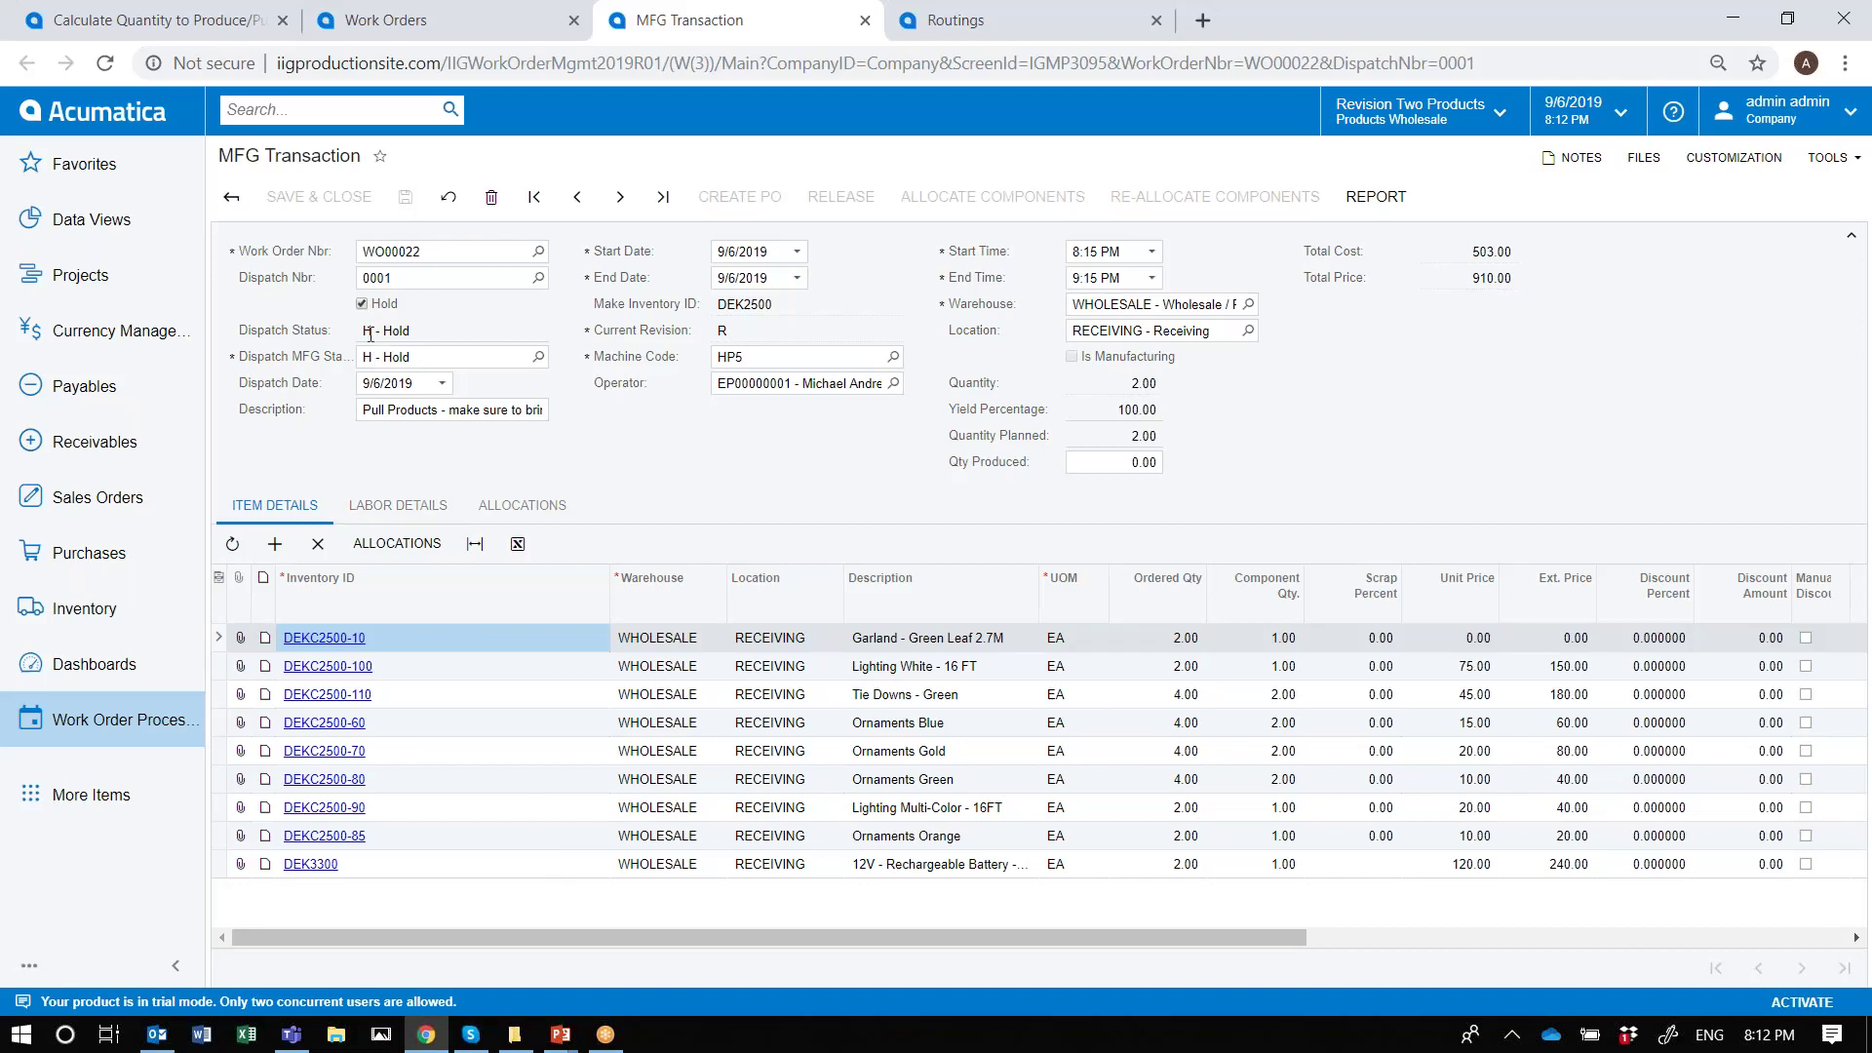
# Clear Hold on WO00022 dispatch 0001, save it, and allocate its components
pyautogui.click(363, 304)
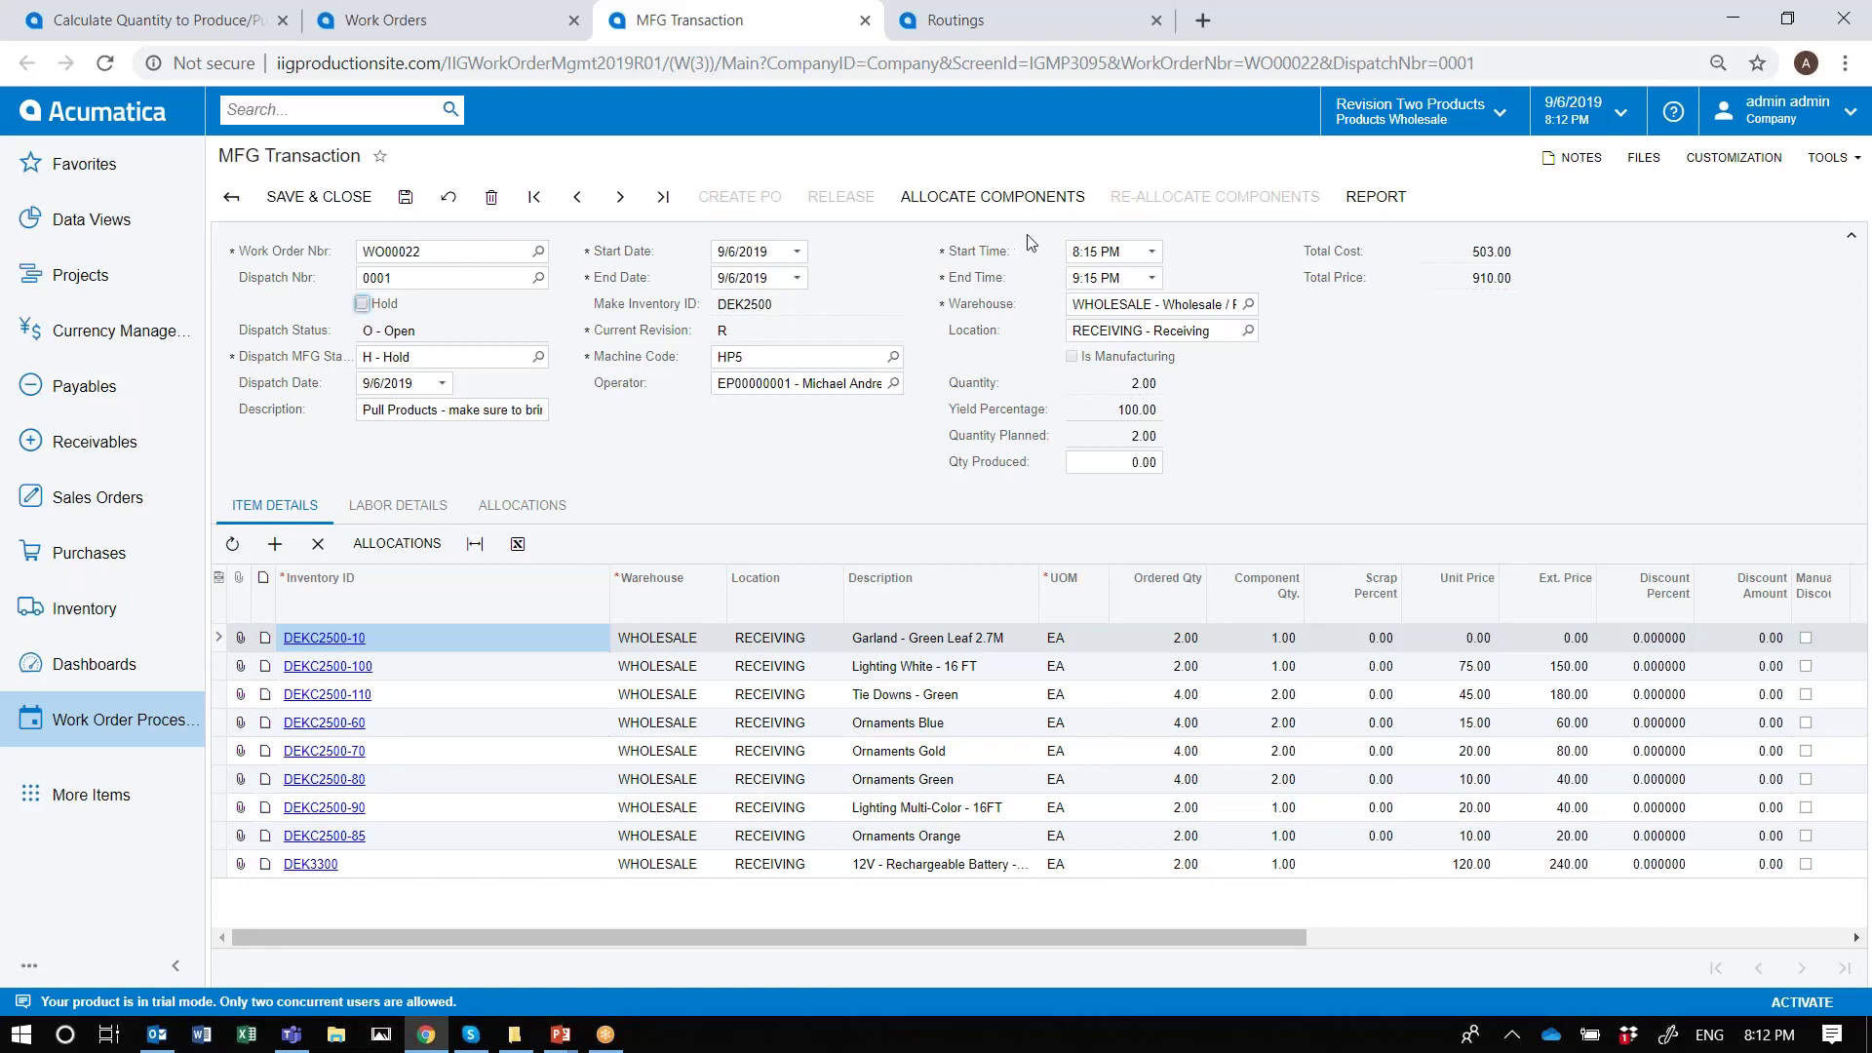
pyautogui.click(406, 198)
pyautogui.click(921, 197)
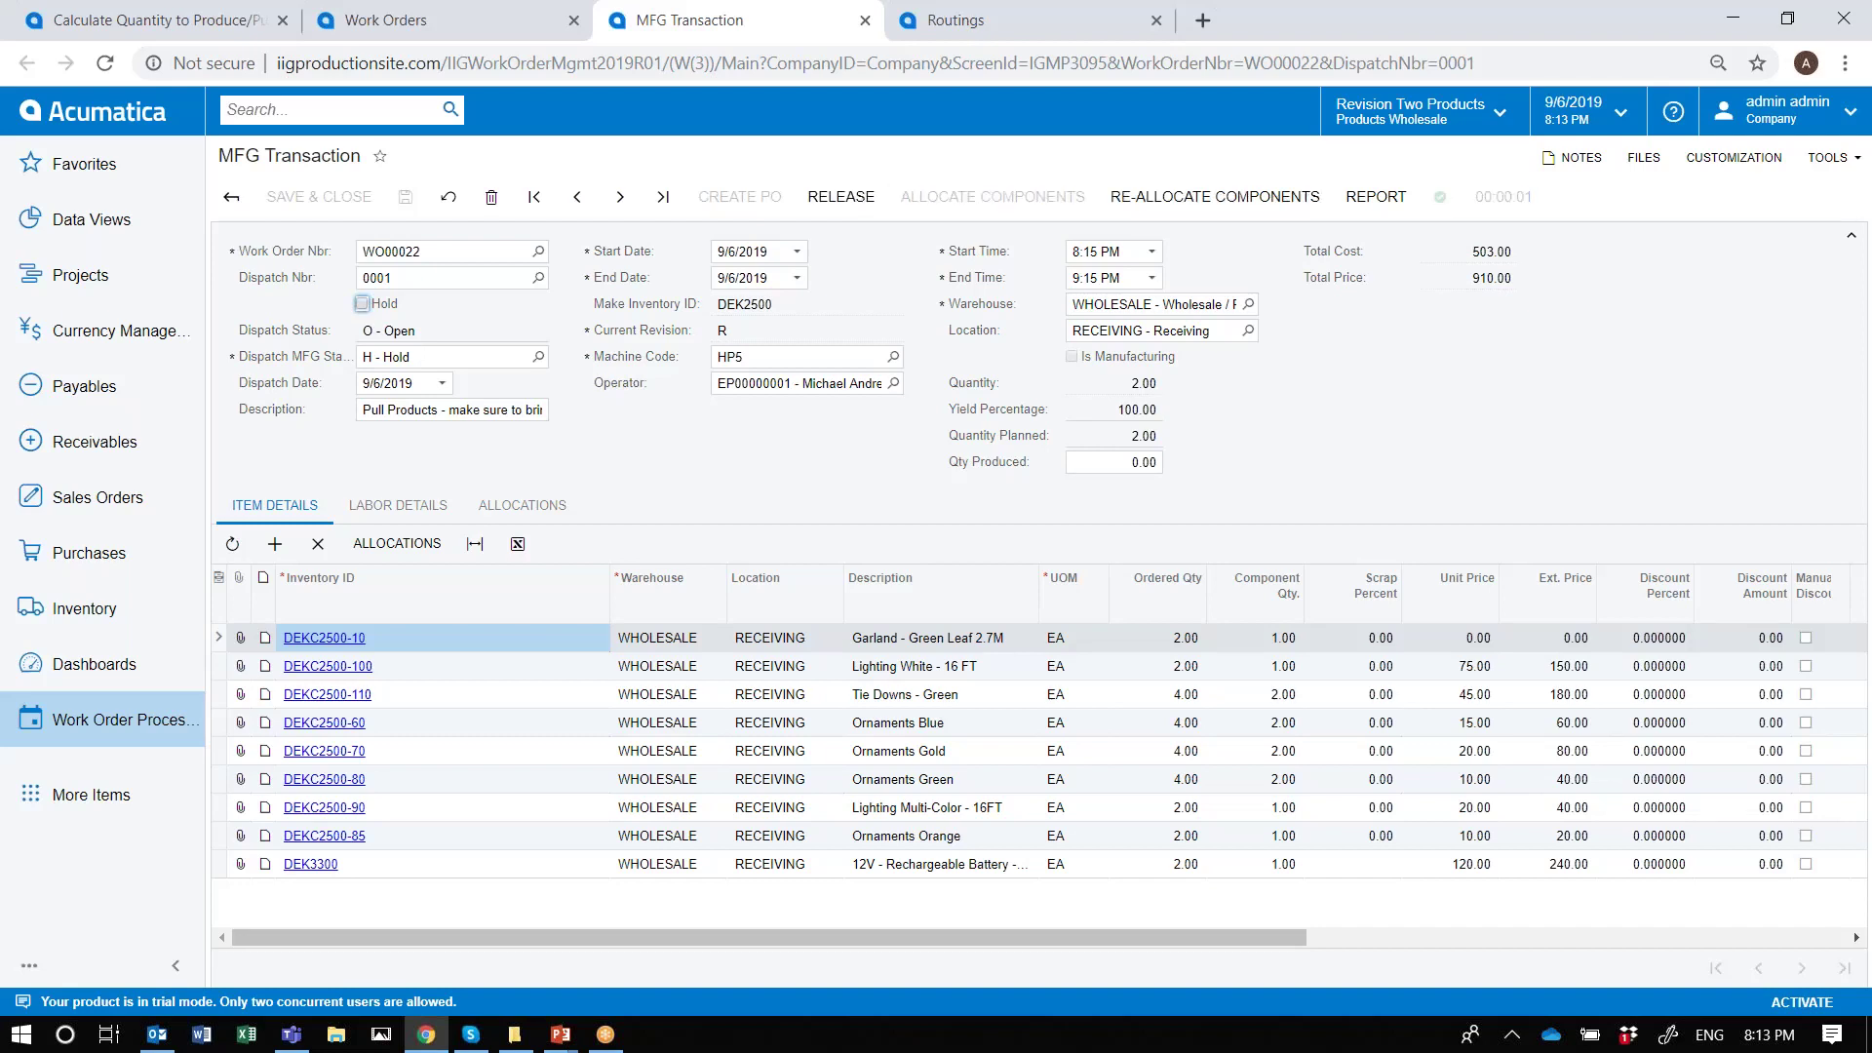
# Release dispatch 0001 to close it, then return to the TREEASSEMBLY Routings tab
pyautogui.click(840, 196)
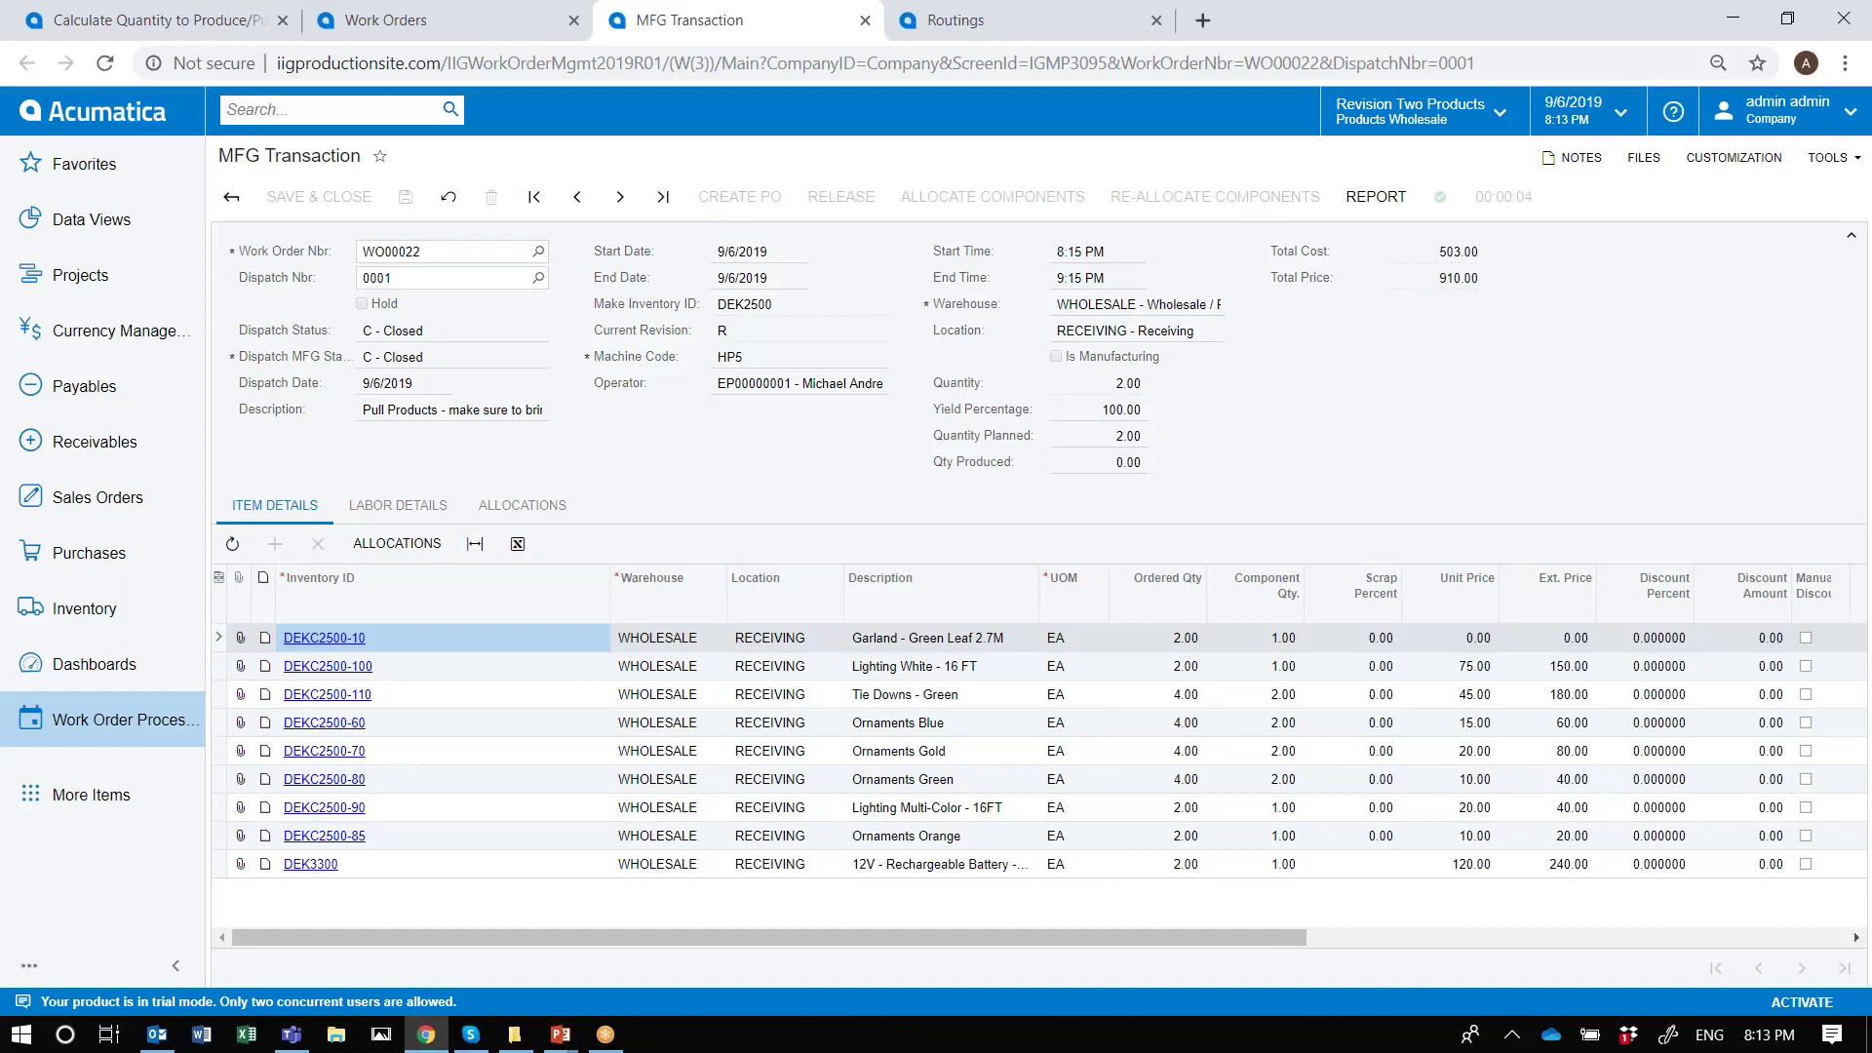
pyautogui.click(1089, 25)
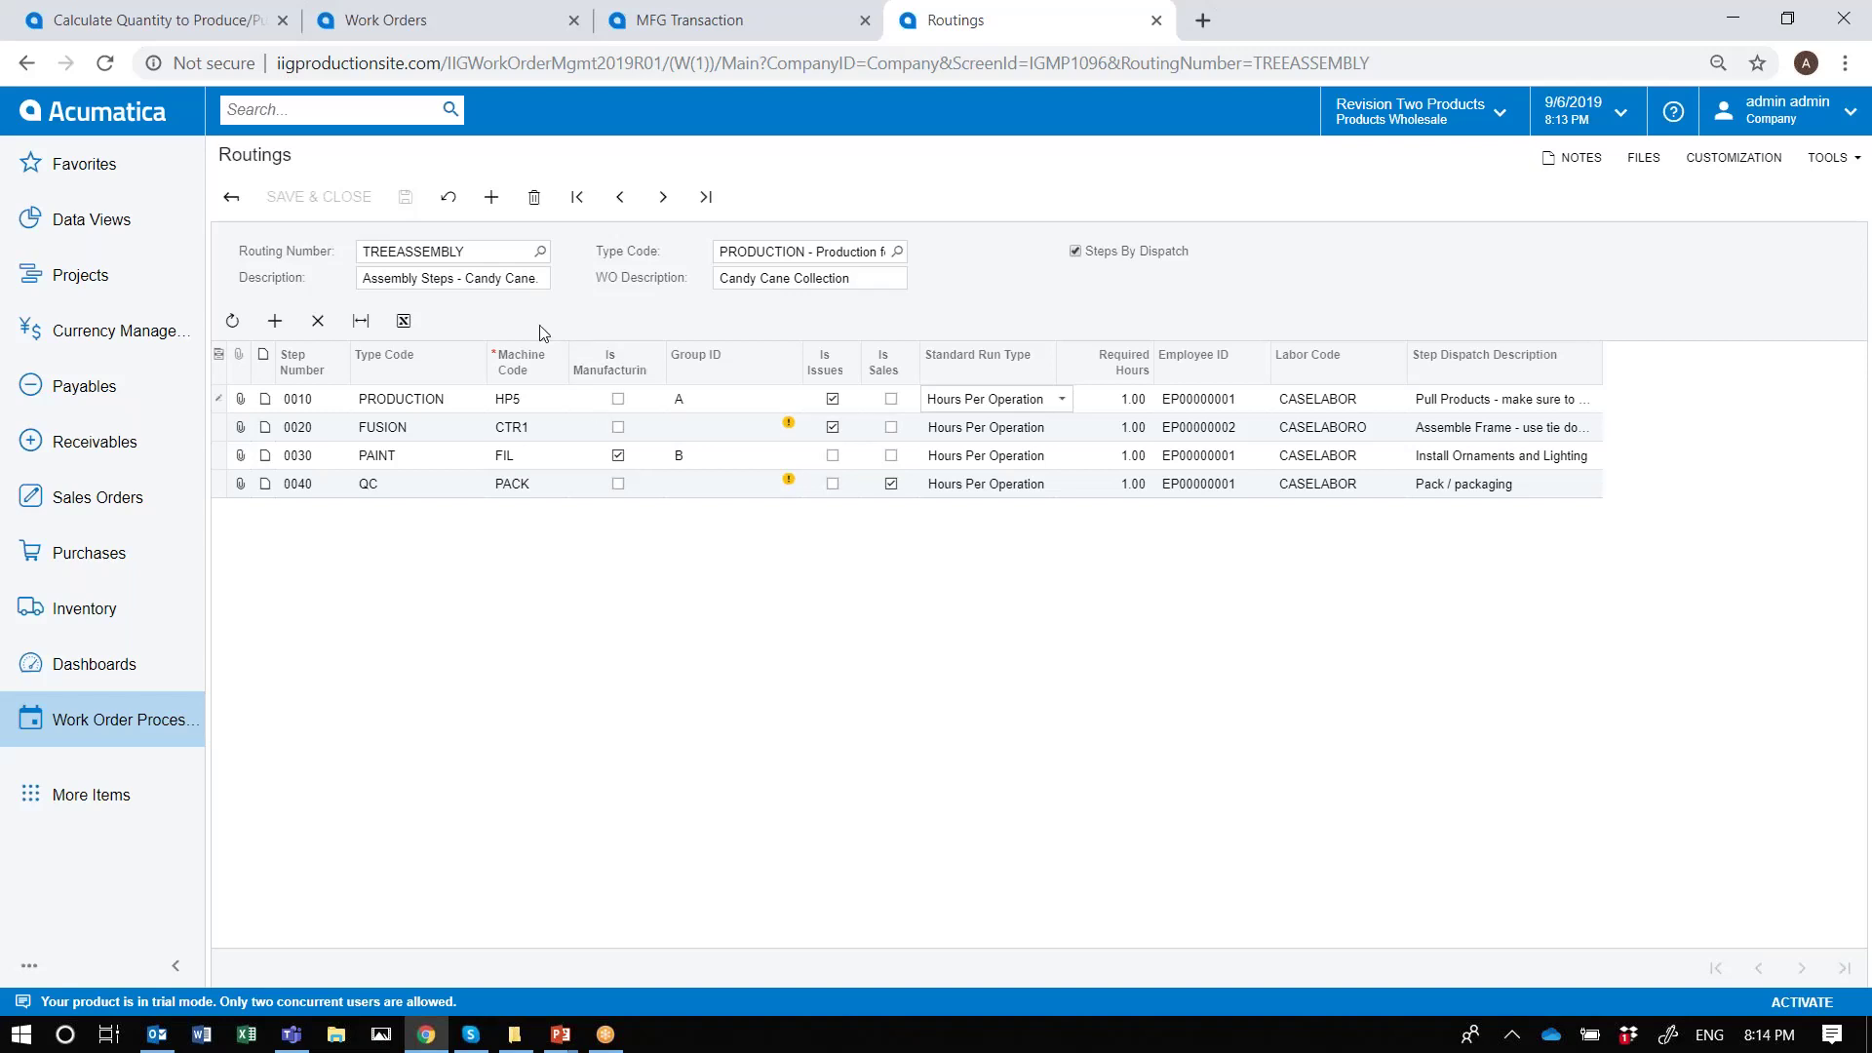
# Clear the DEK2500 filter, hide zero-requirement items, and include AACOMPUT01 for processing
pyautogui.click(198, 23)
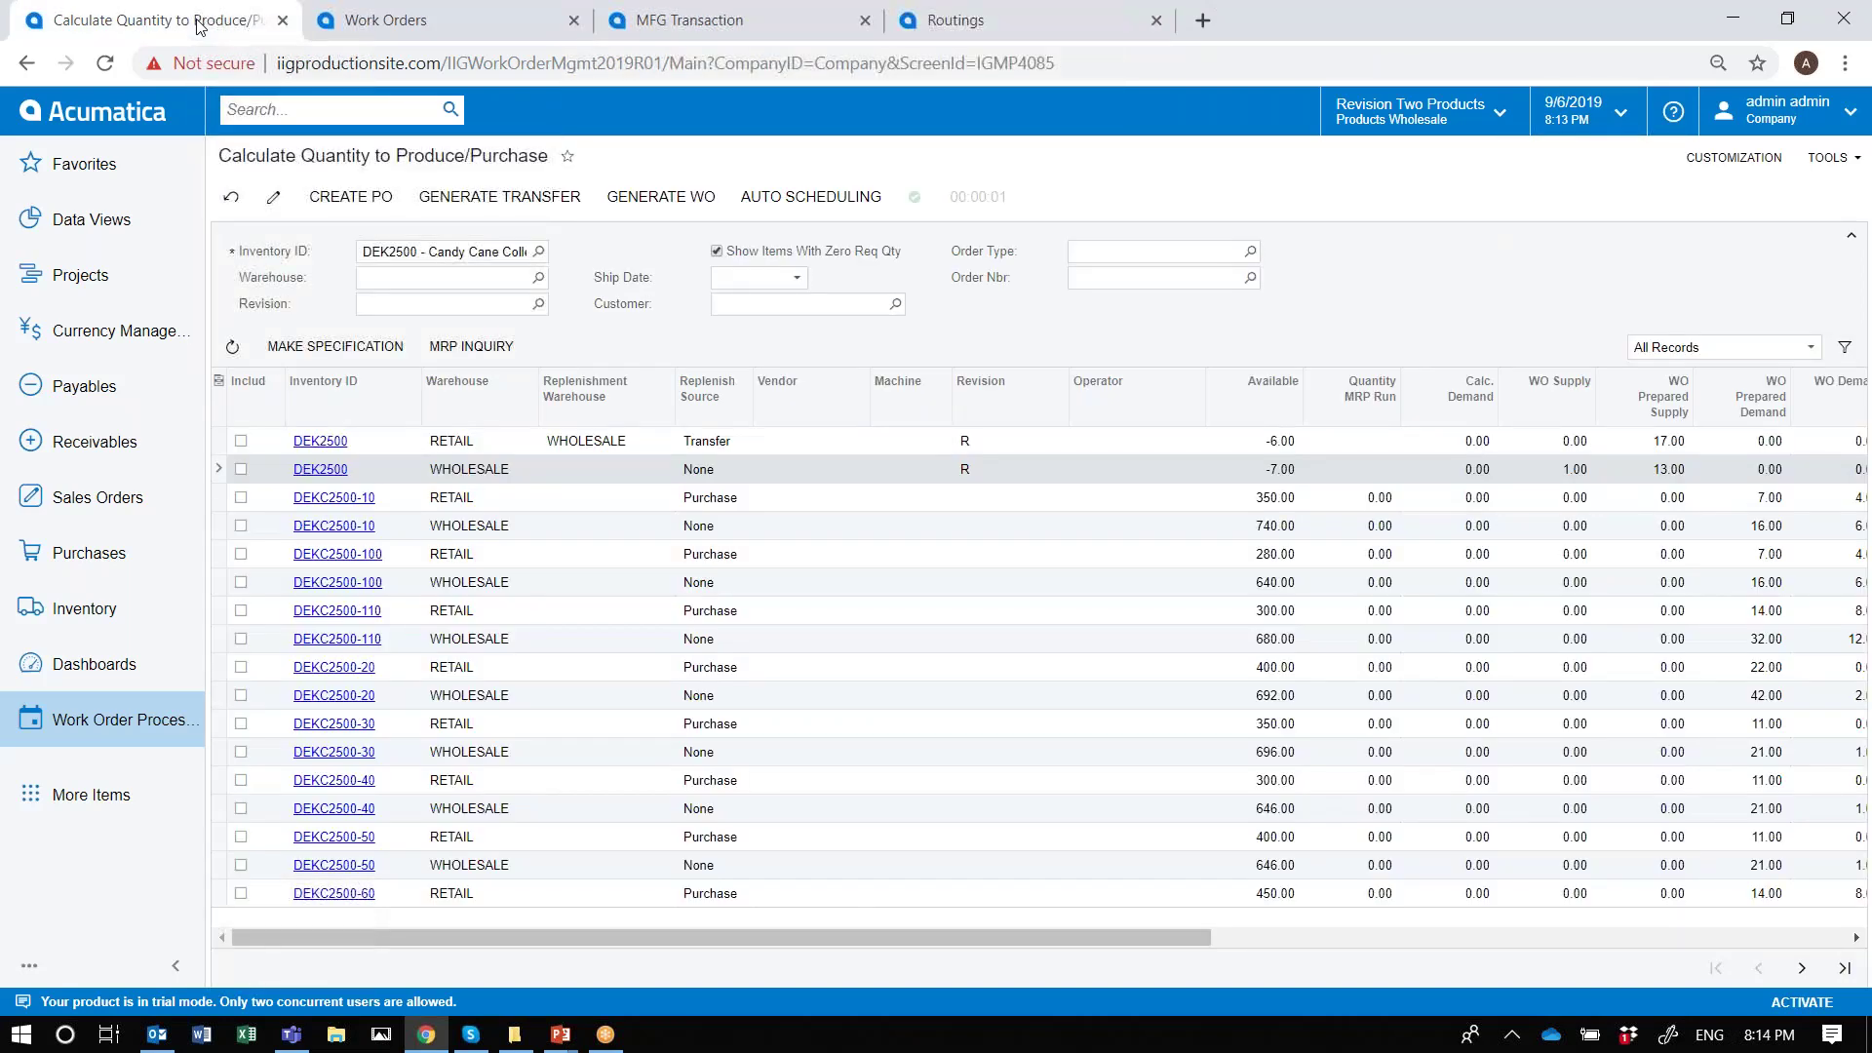
pyautogui.click(390, 251)
pyautogui.press('BackSpace')
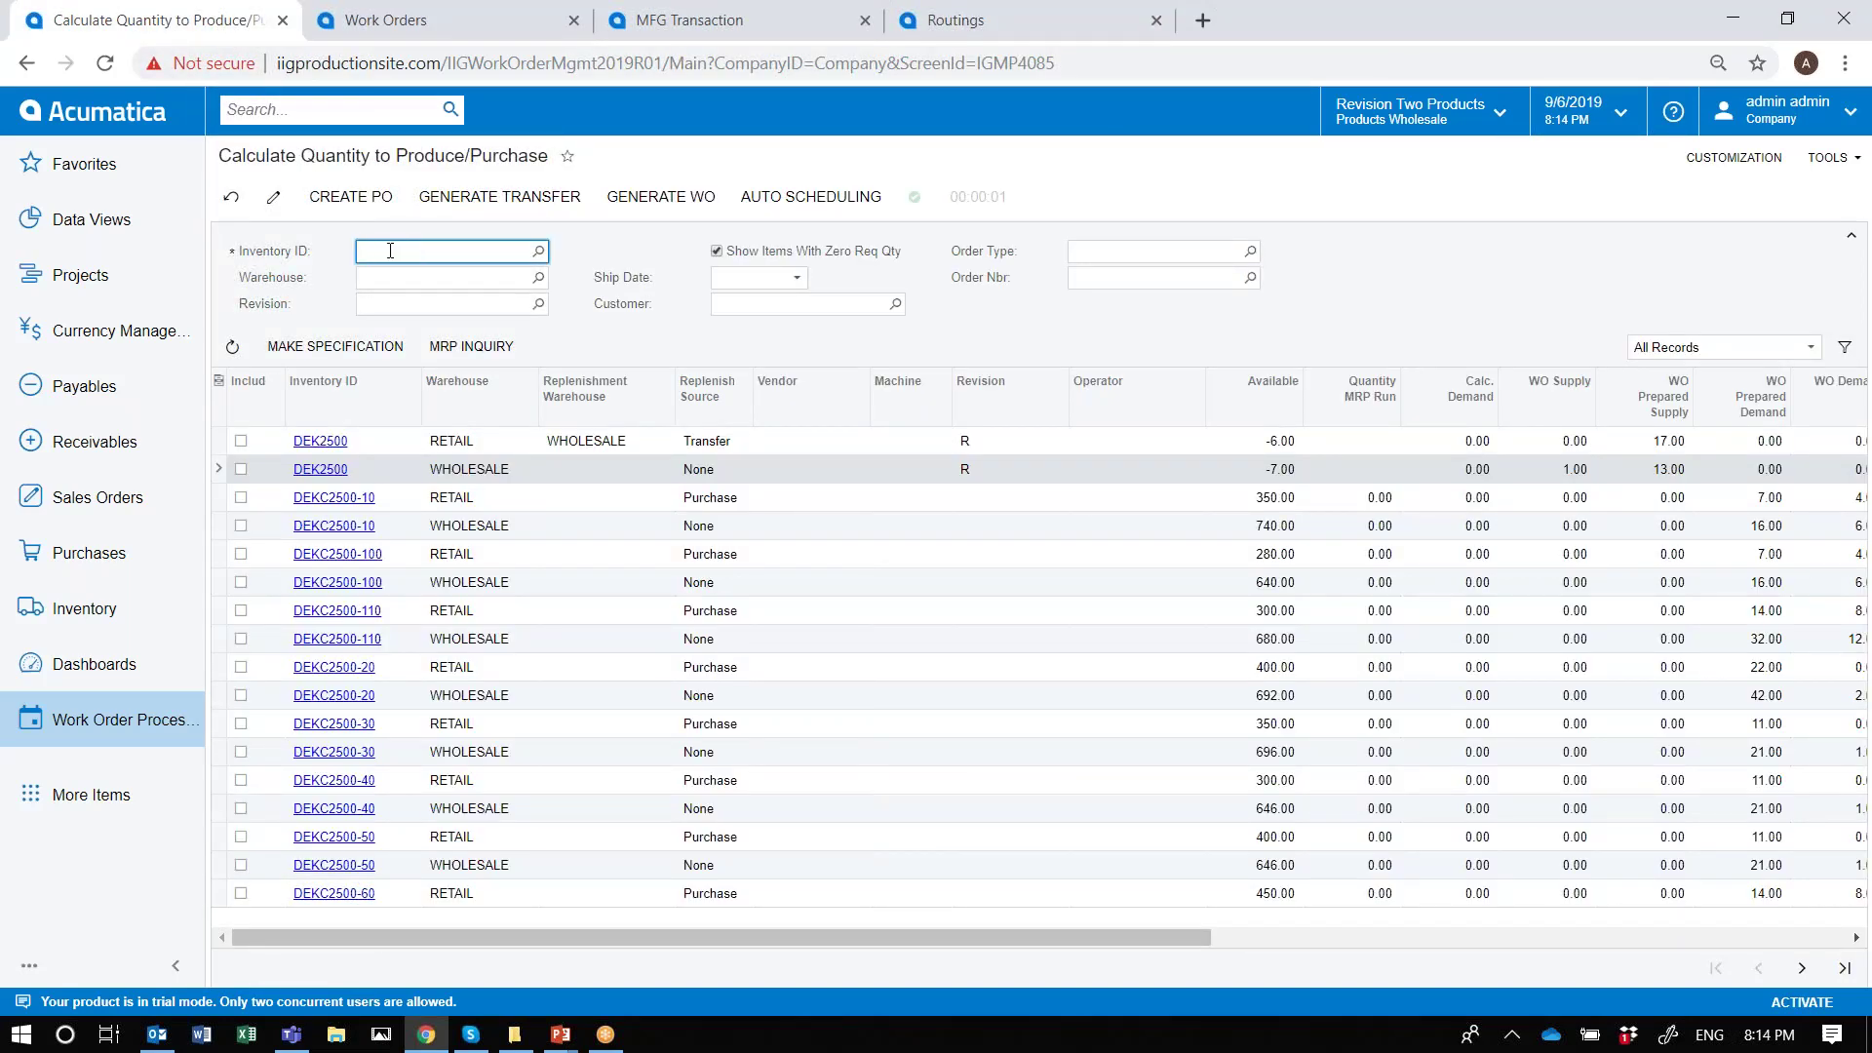
pyautogui.press('Tab')
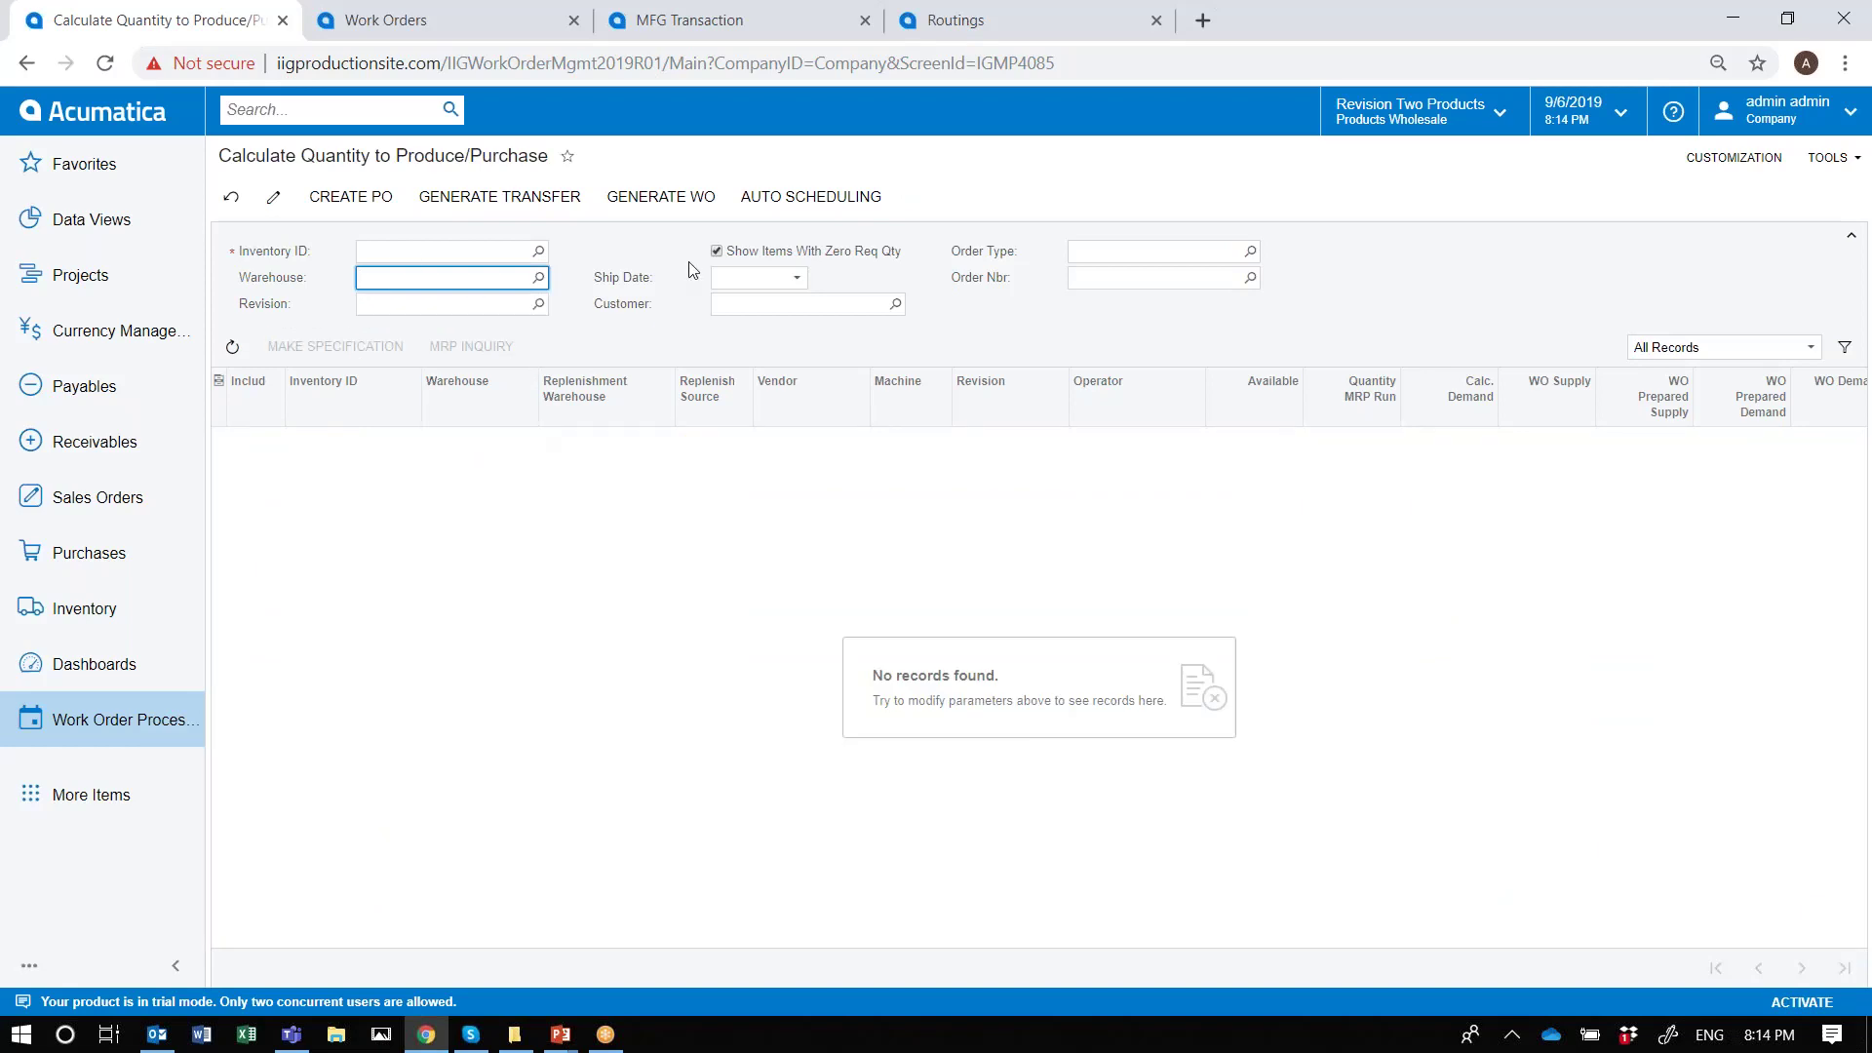
pyautogui.click(717, 252)
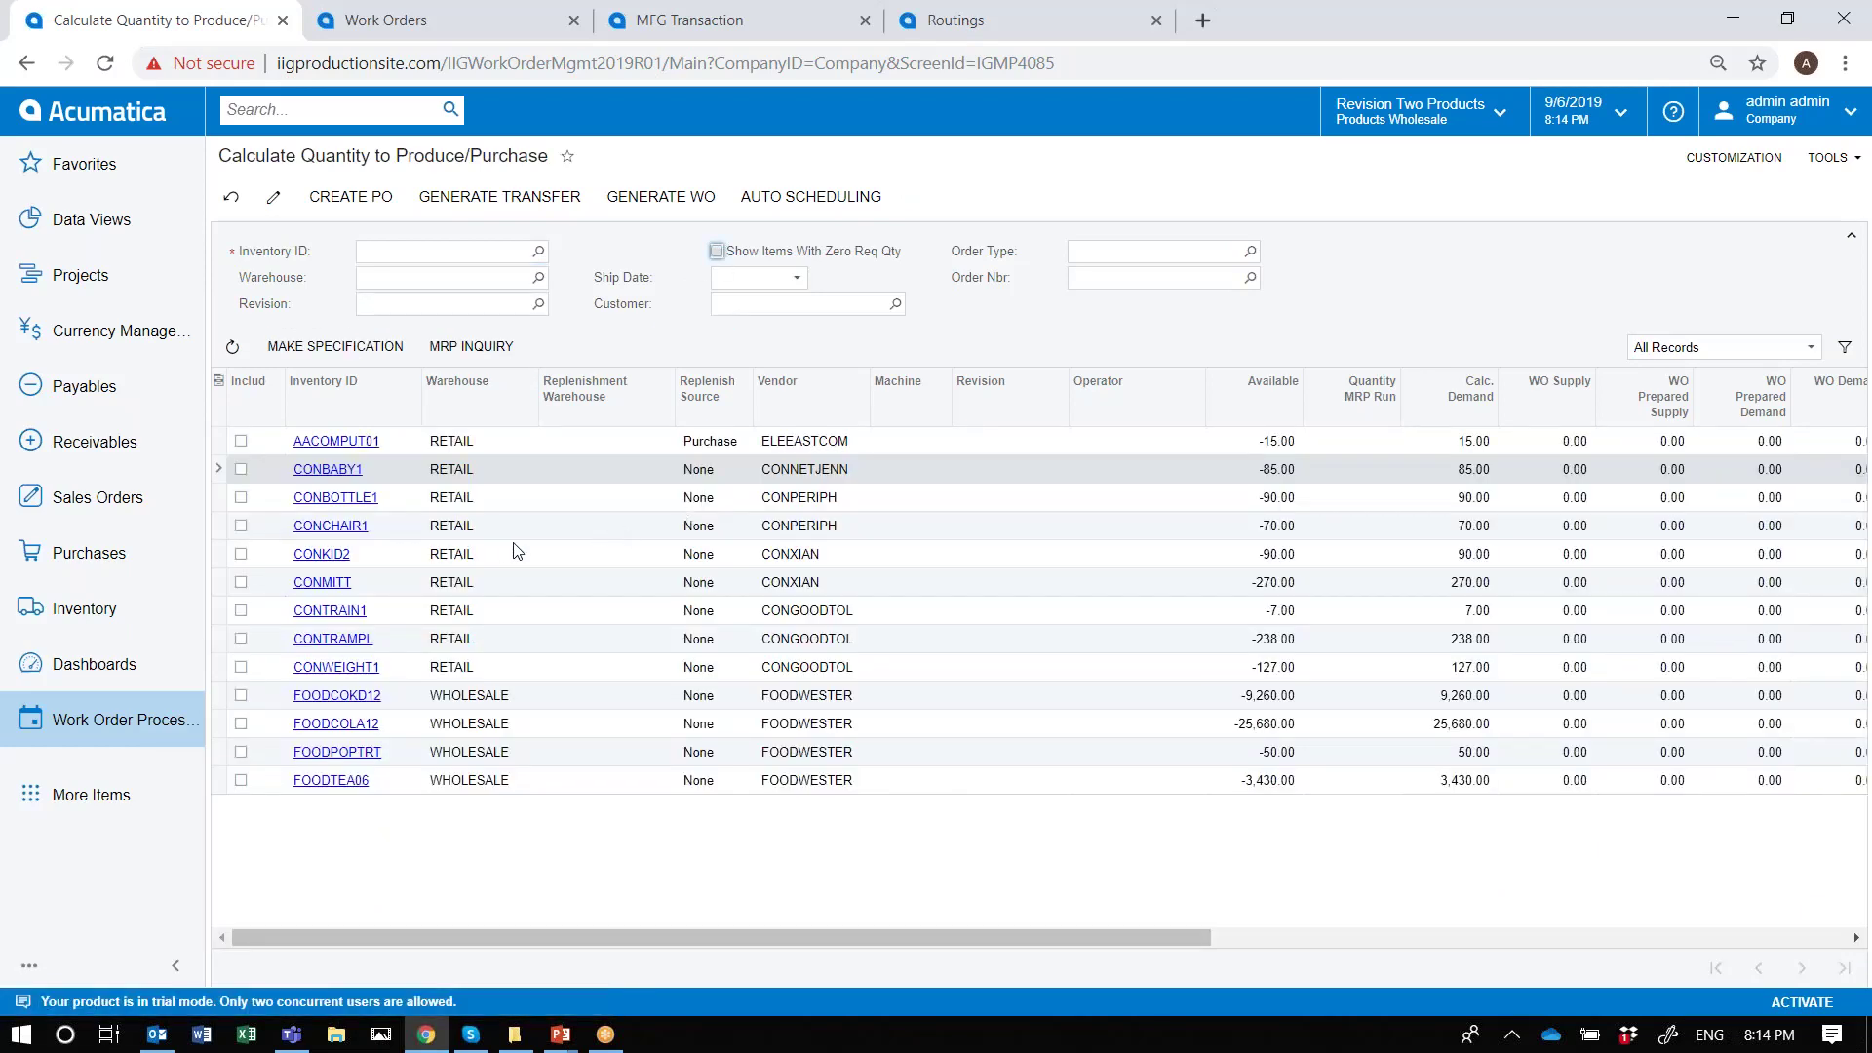
pyautogui.click(240, 441)
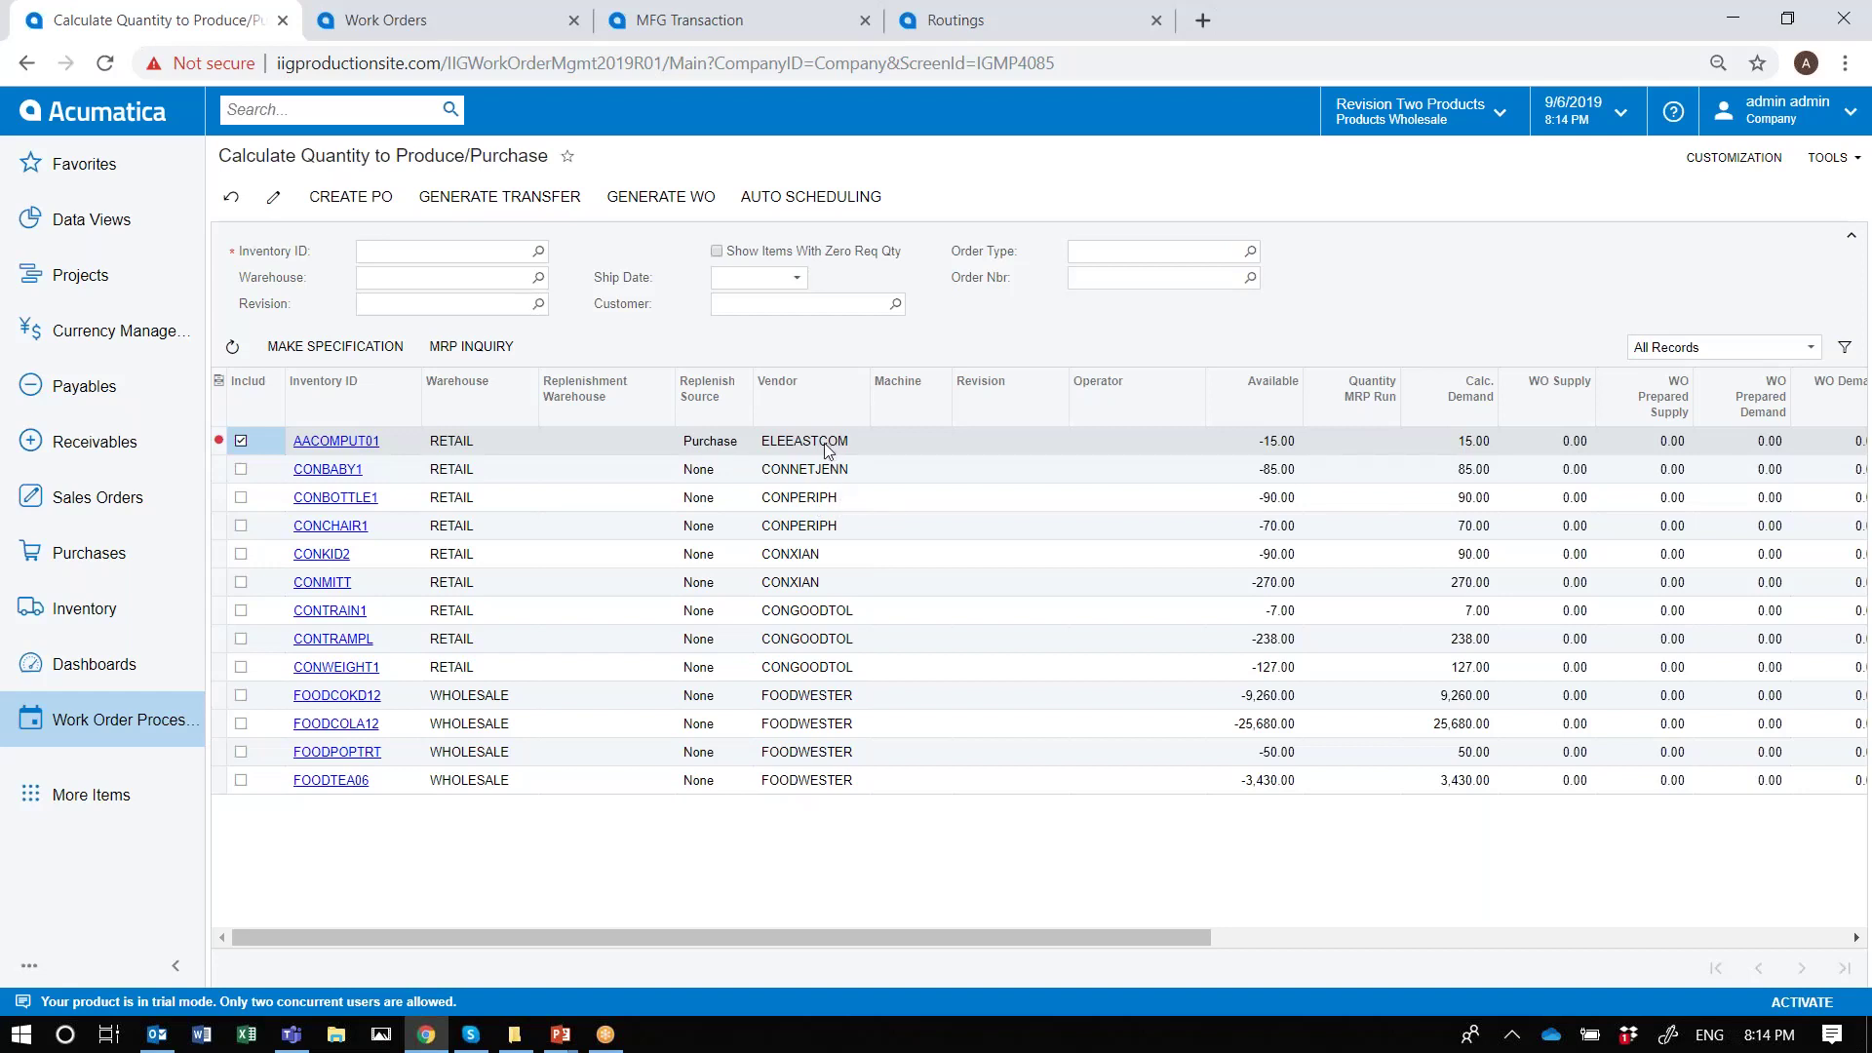
# Create a PO for the included AACOMPUT01 line and review its MRP Inquiry by sales order
pyautogui.click(379, 213)
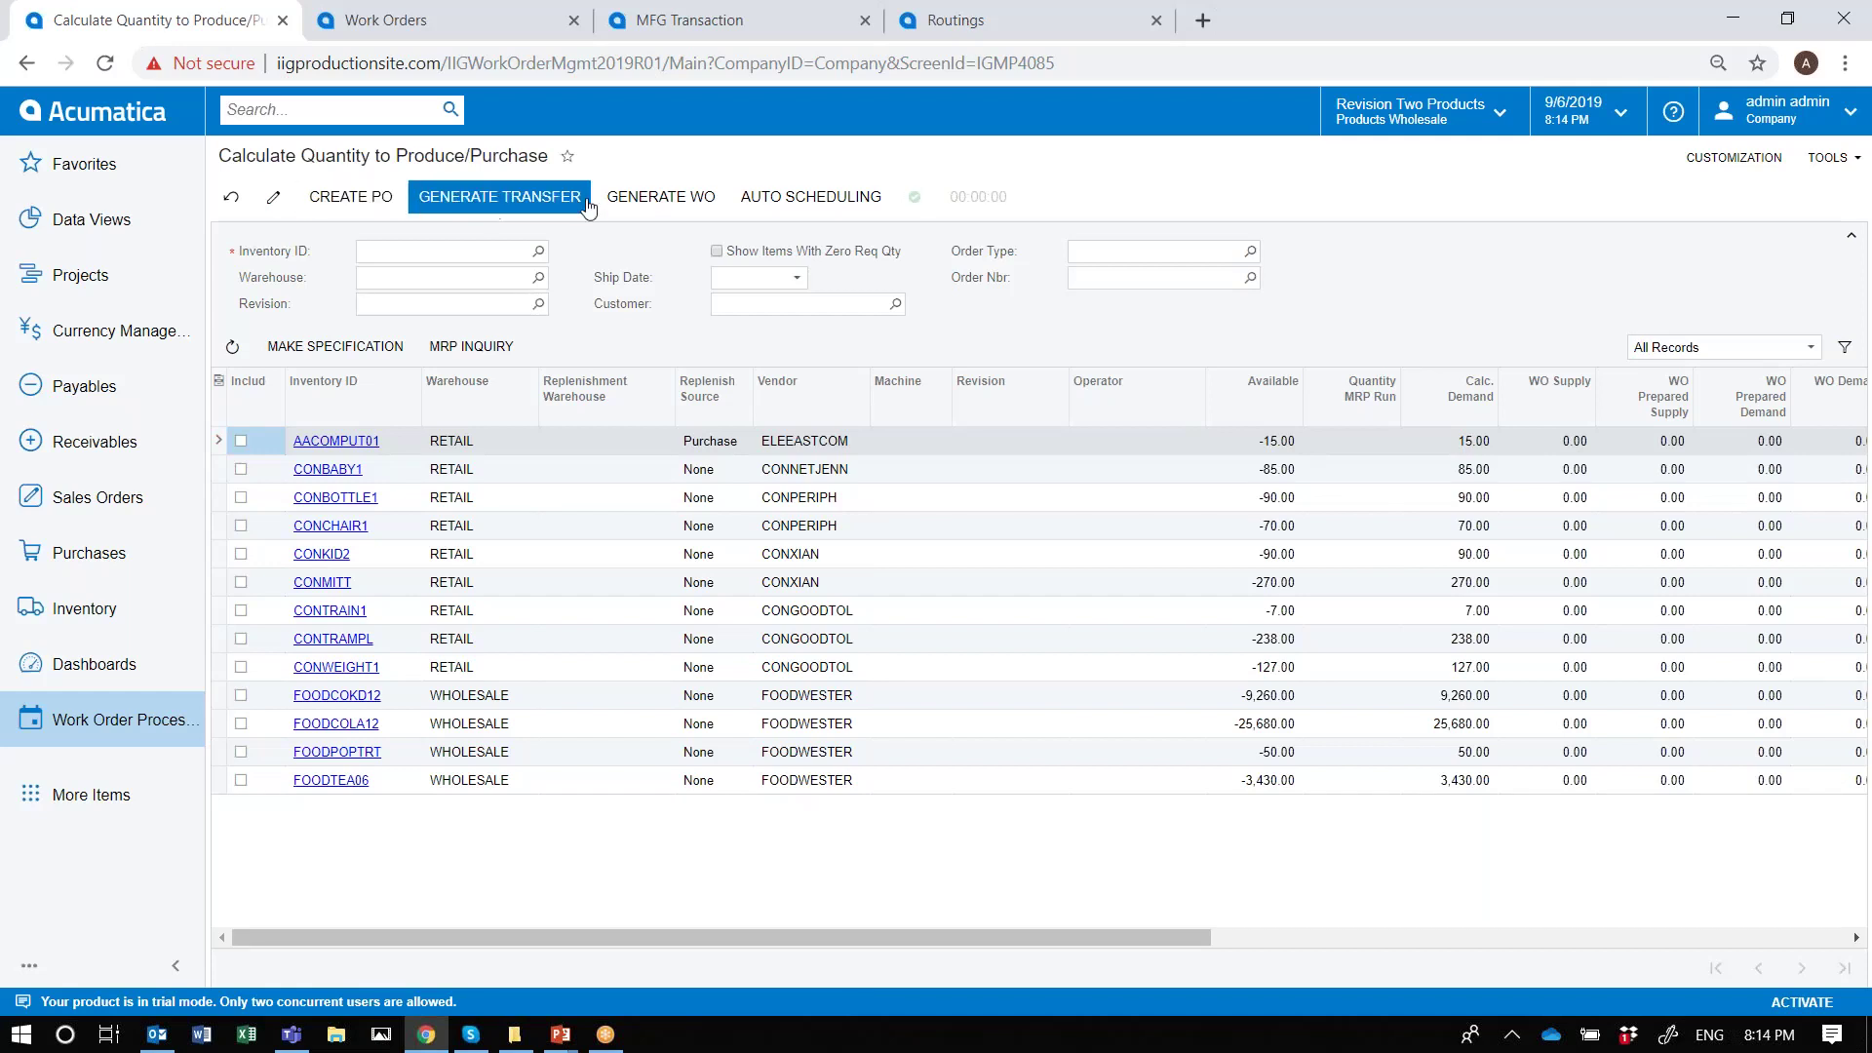
pyautogui.moveTo(905, 218)
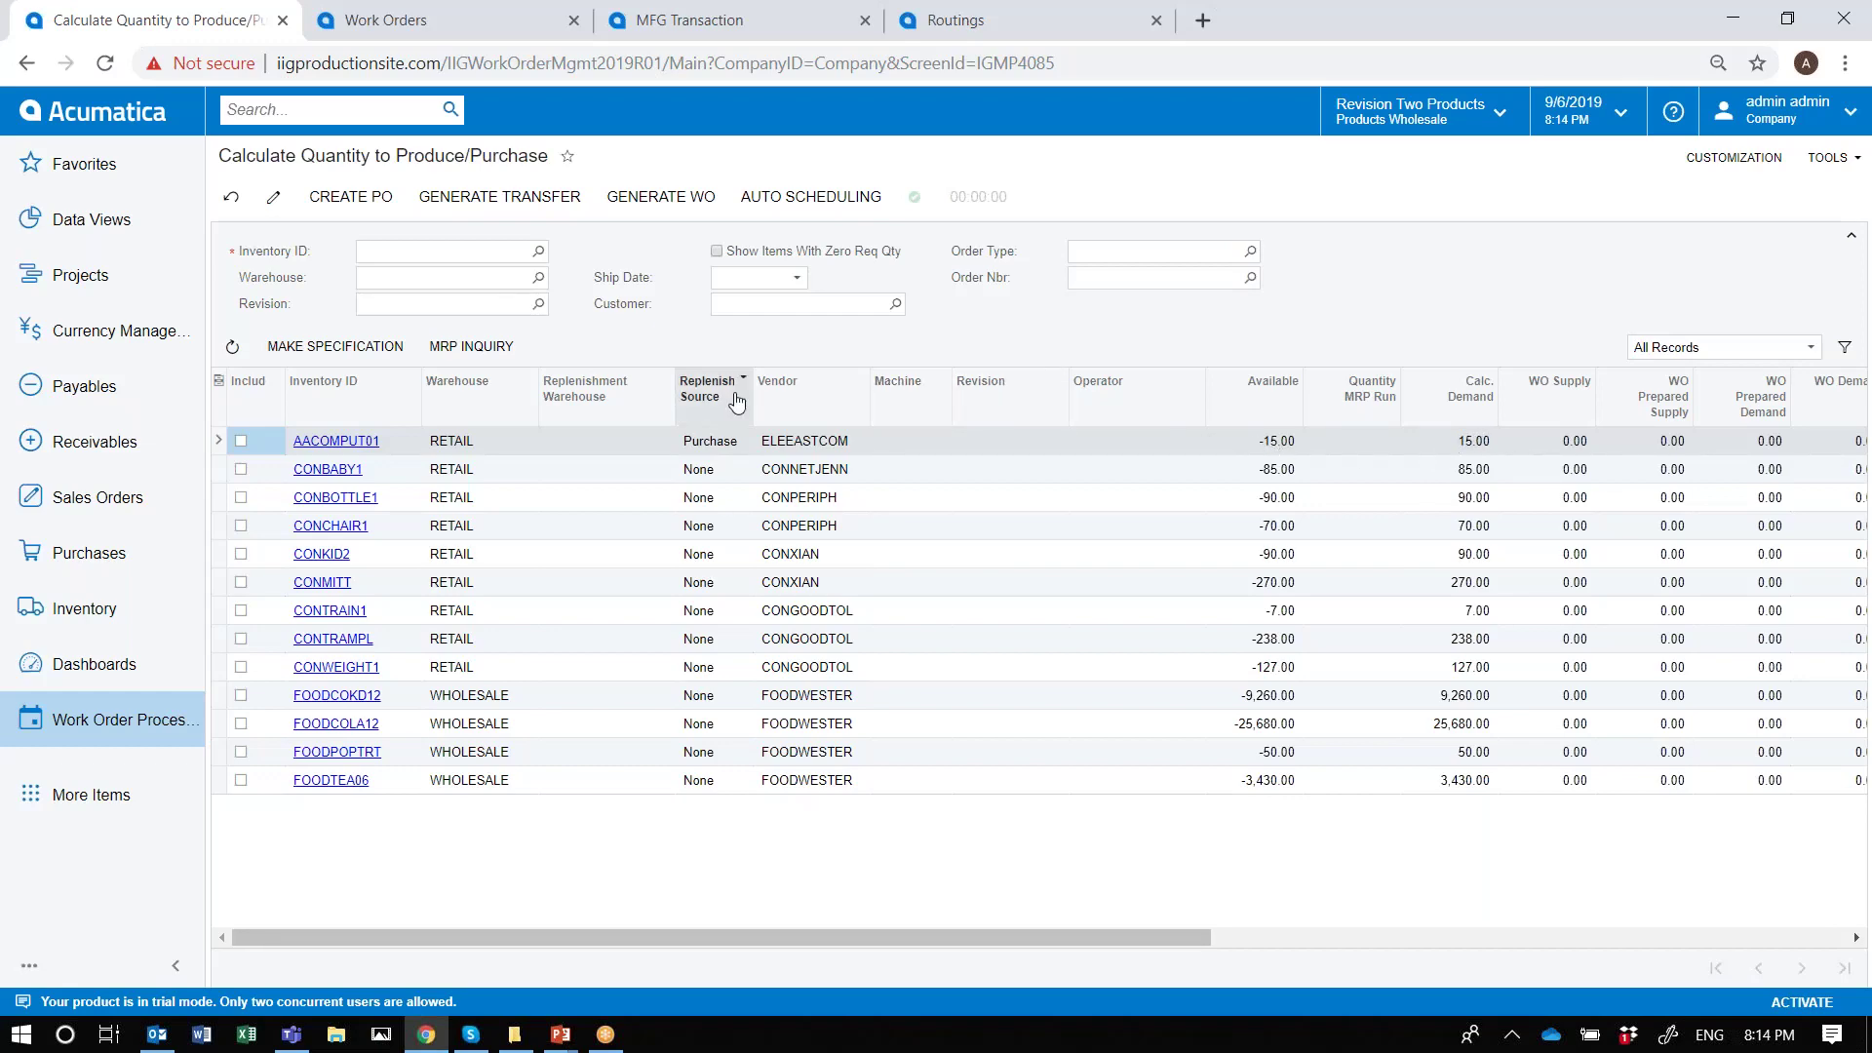
pyautogui.click(497, 349)
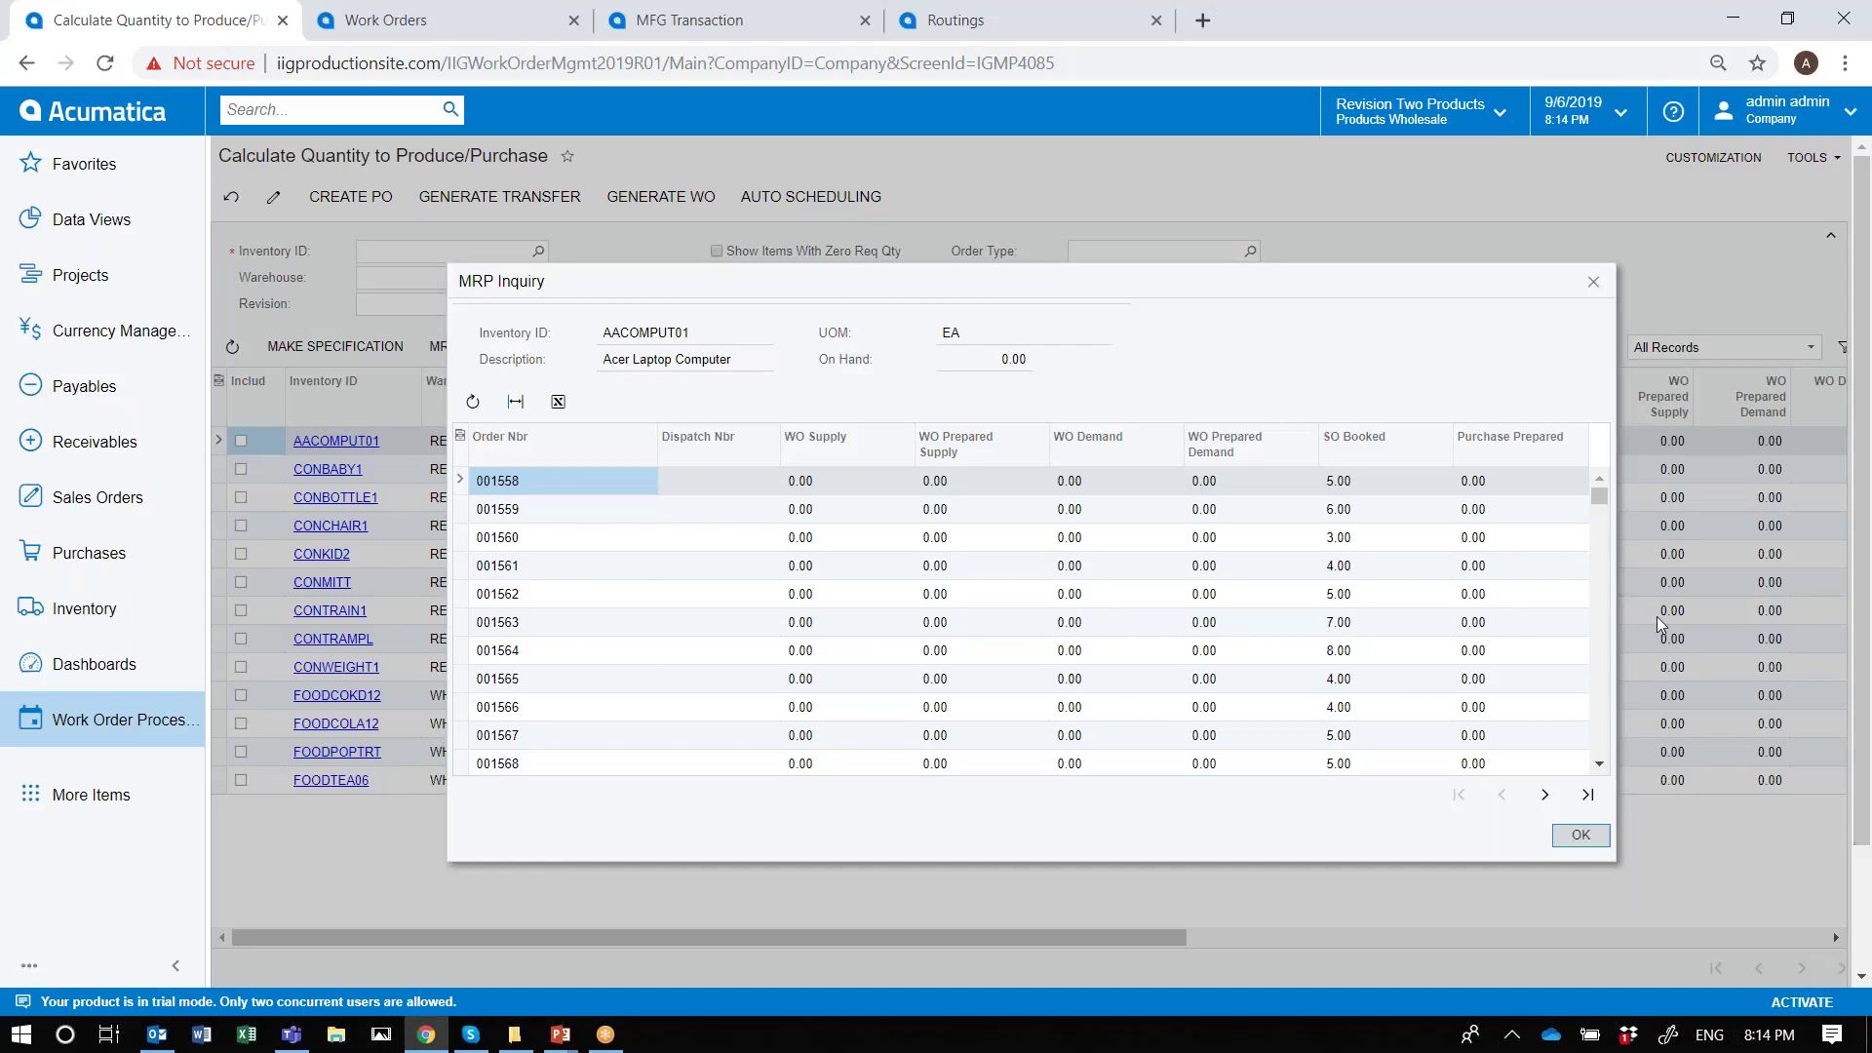
pyautogui.click(1593, 282)
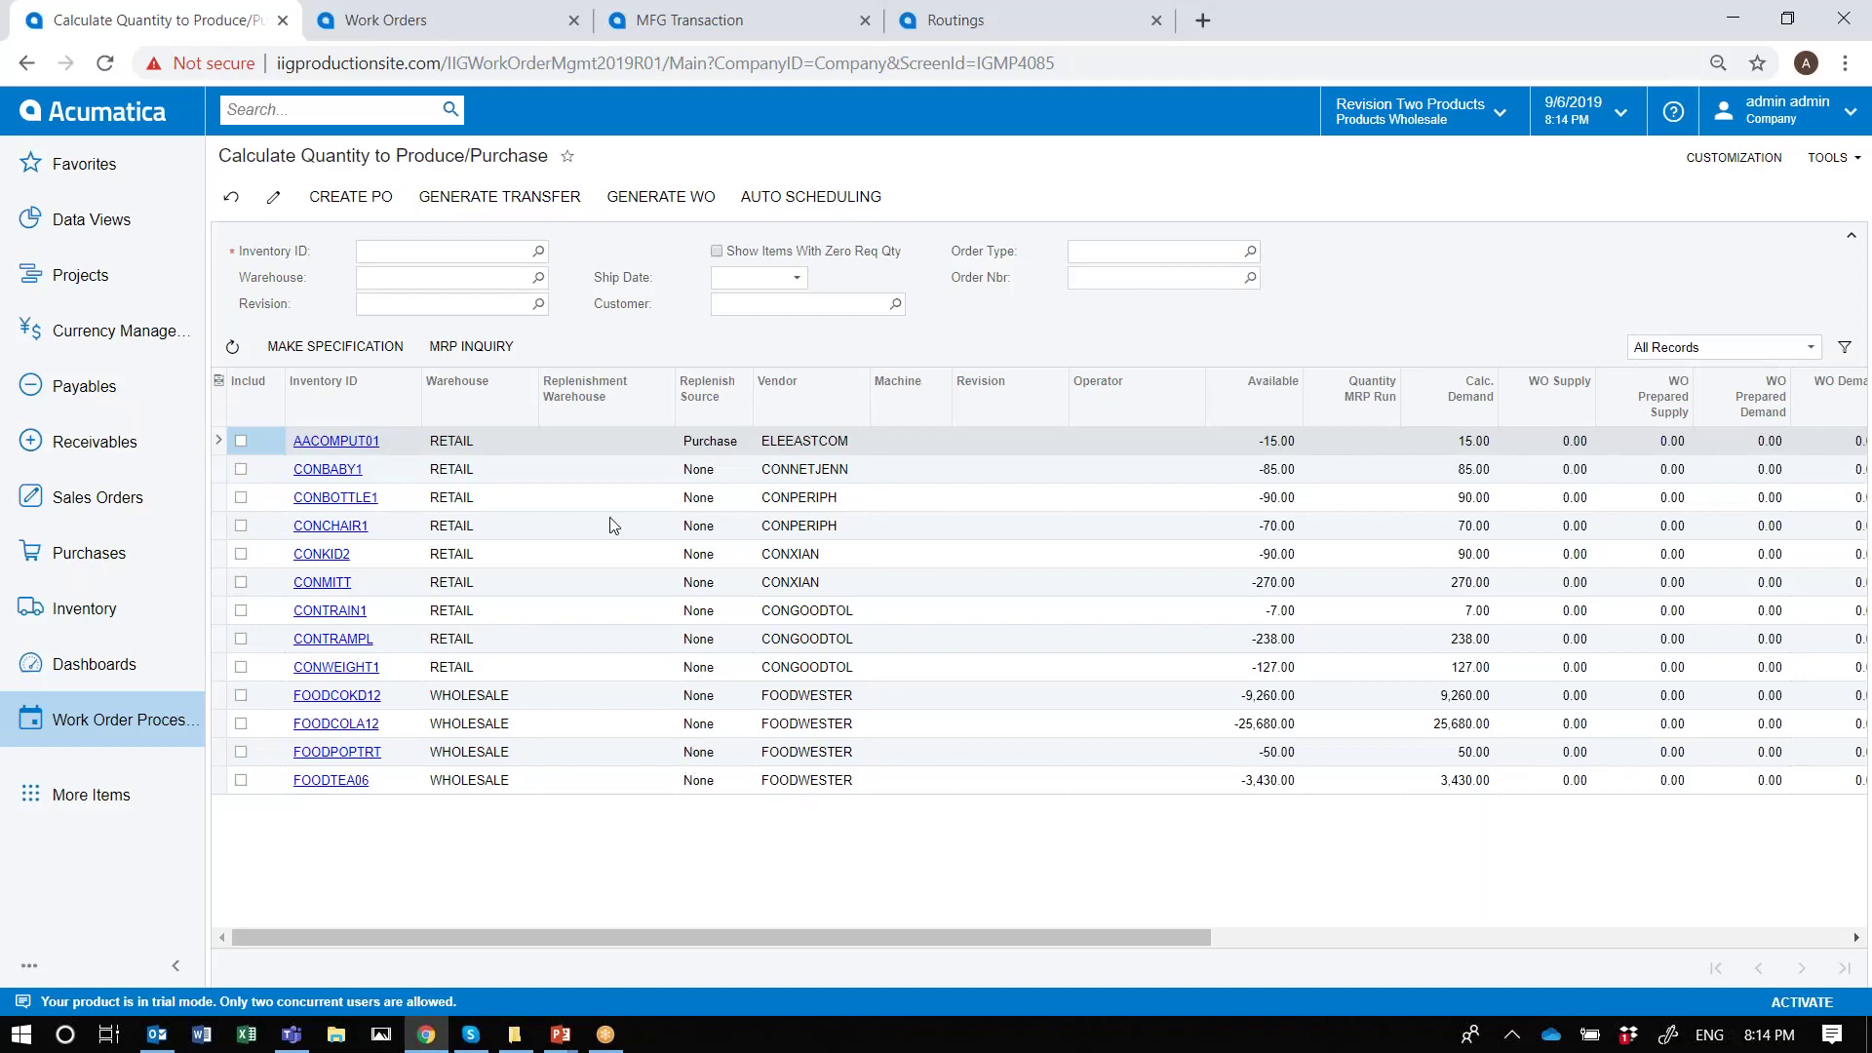
# Include the 0167811 RETAIL row with Calc. Demand 5.00 and generate its transfer
pyautogui.click(717, 252)
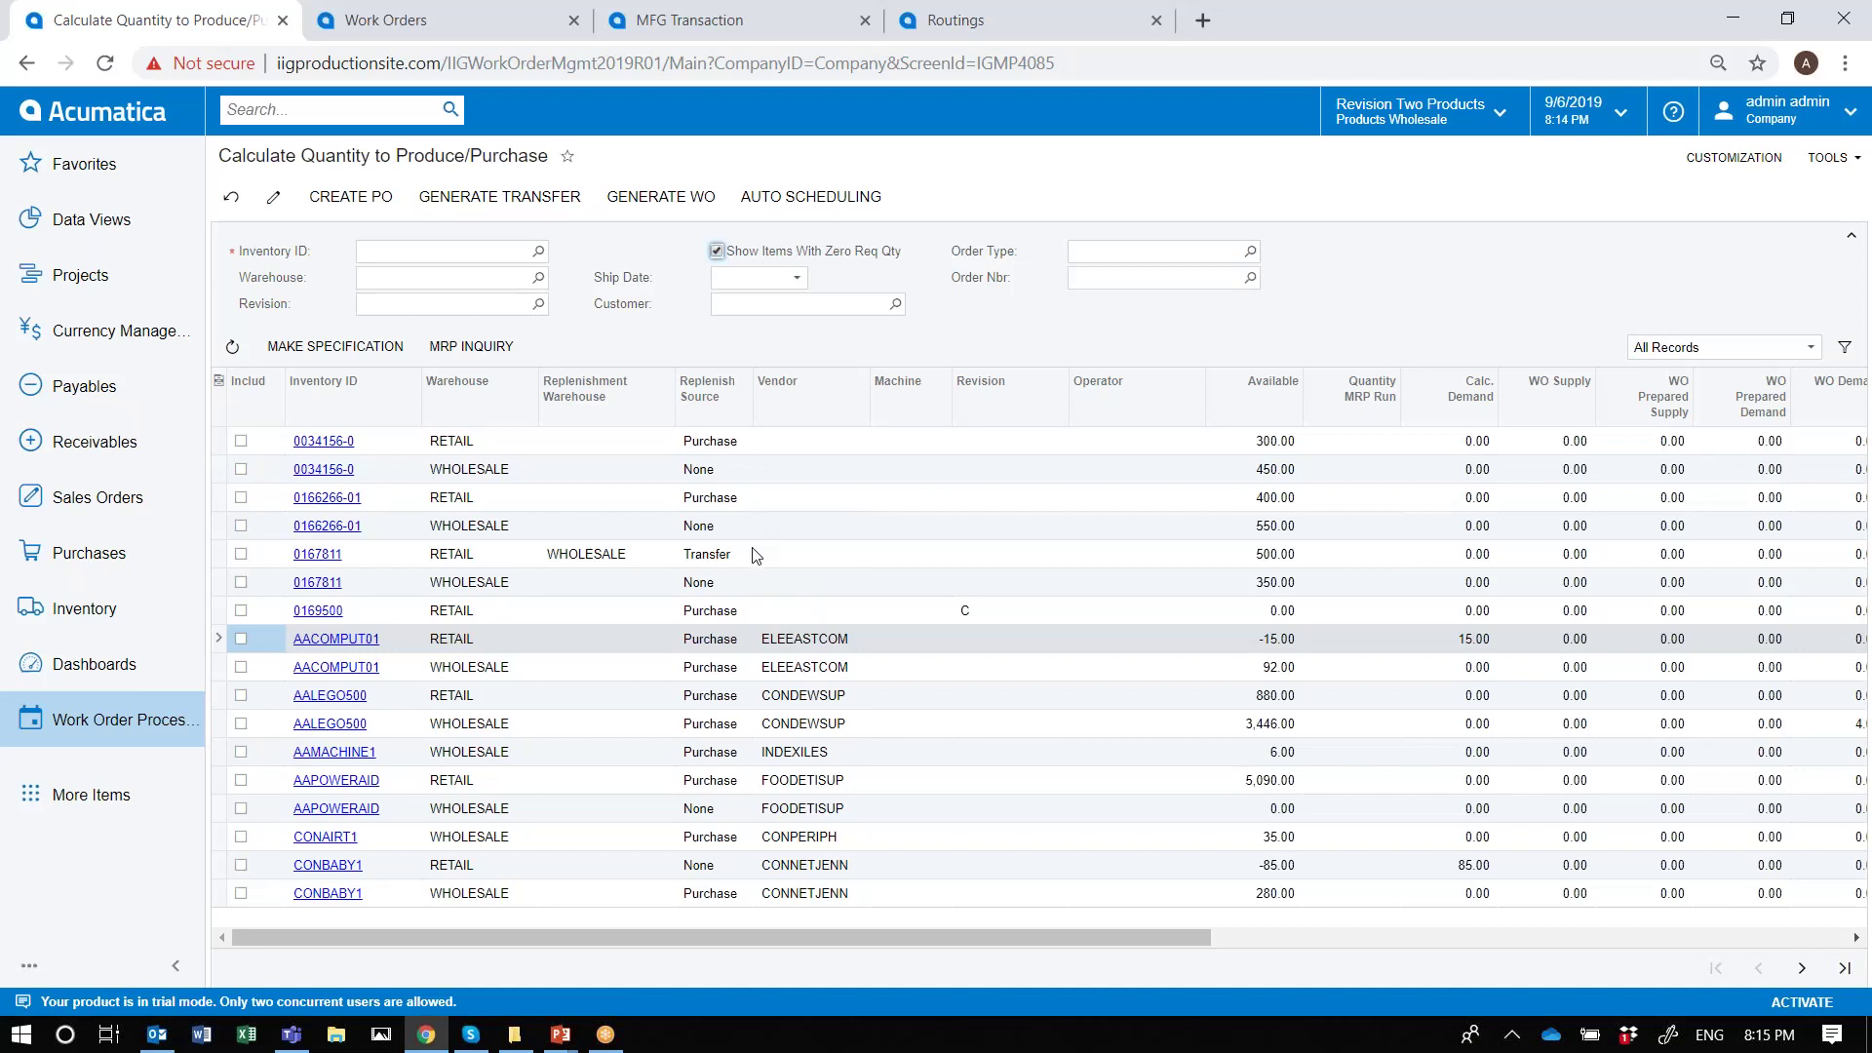
pyautogui.click(241, 554)
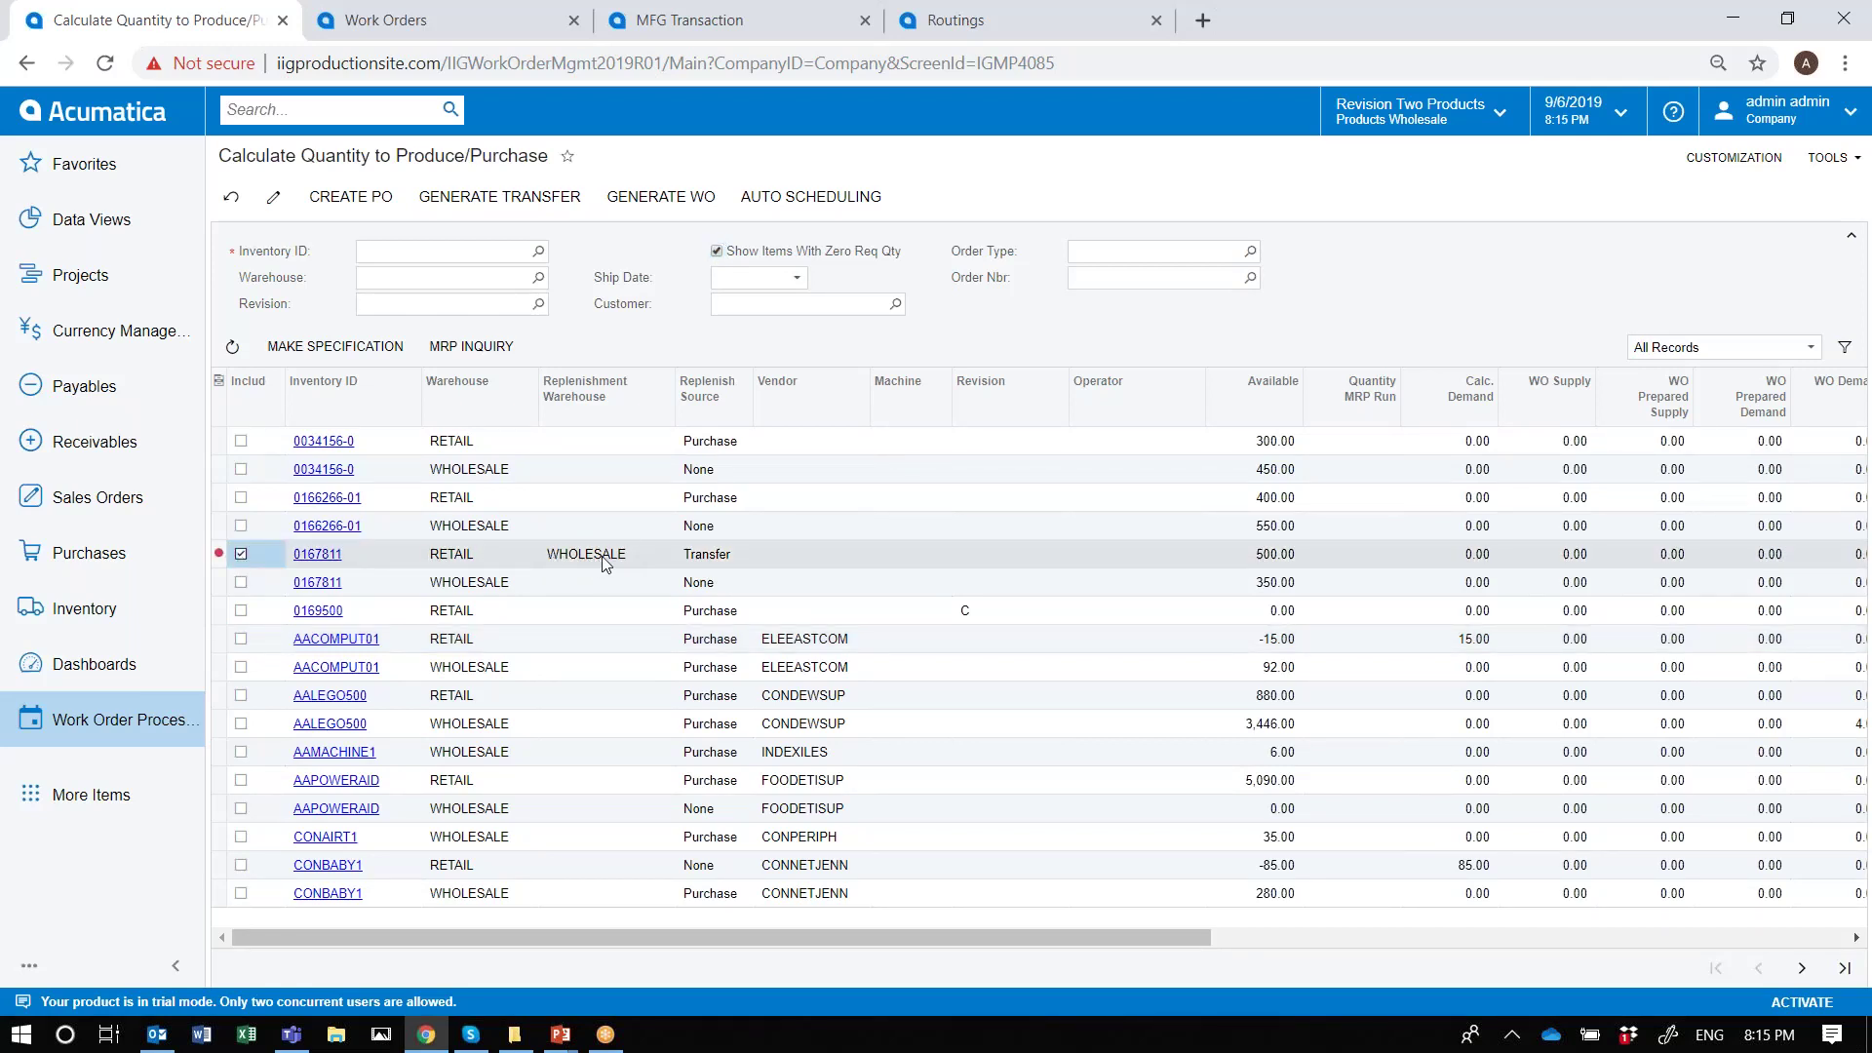
pyautogui.click(1431, 543)
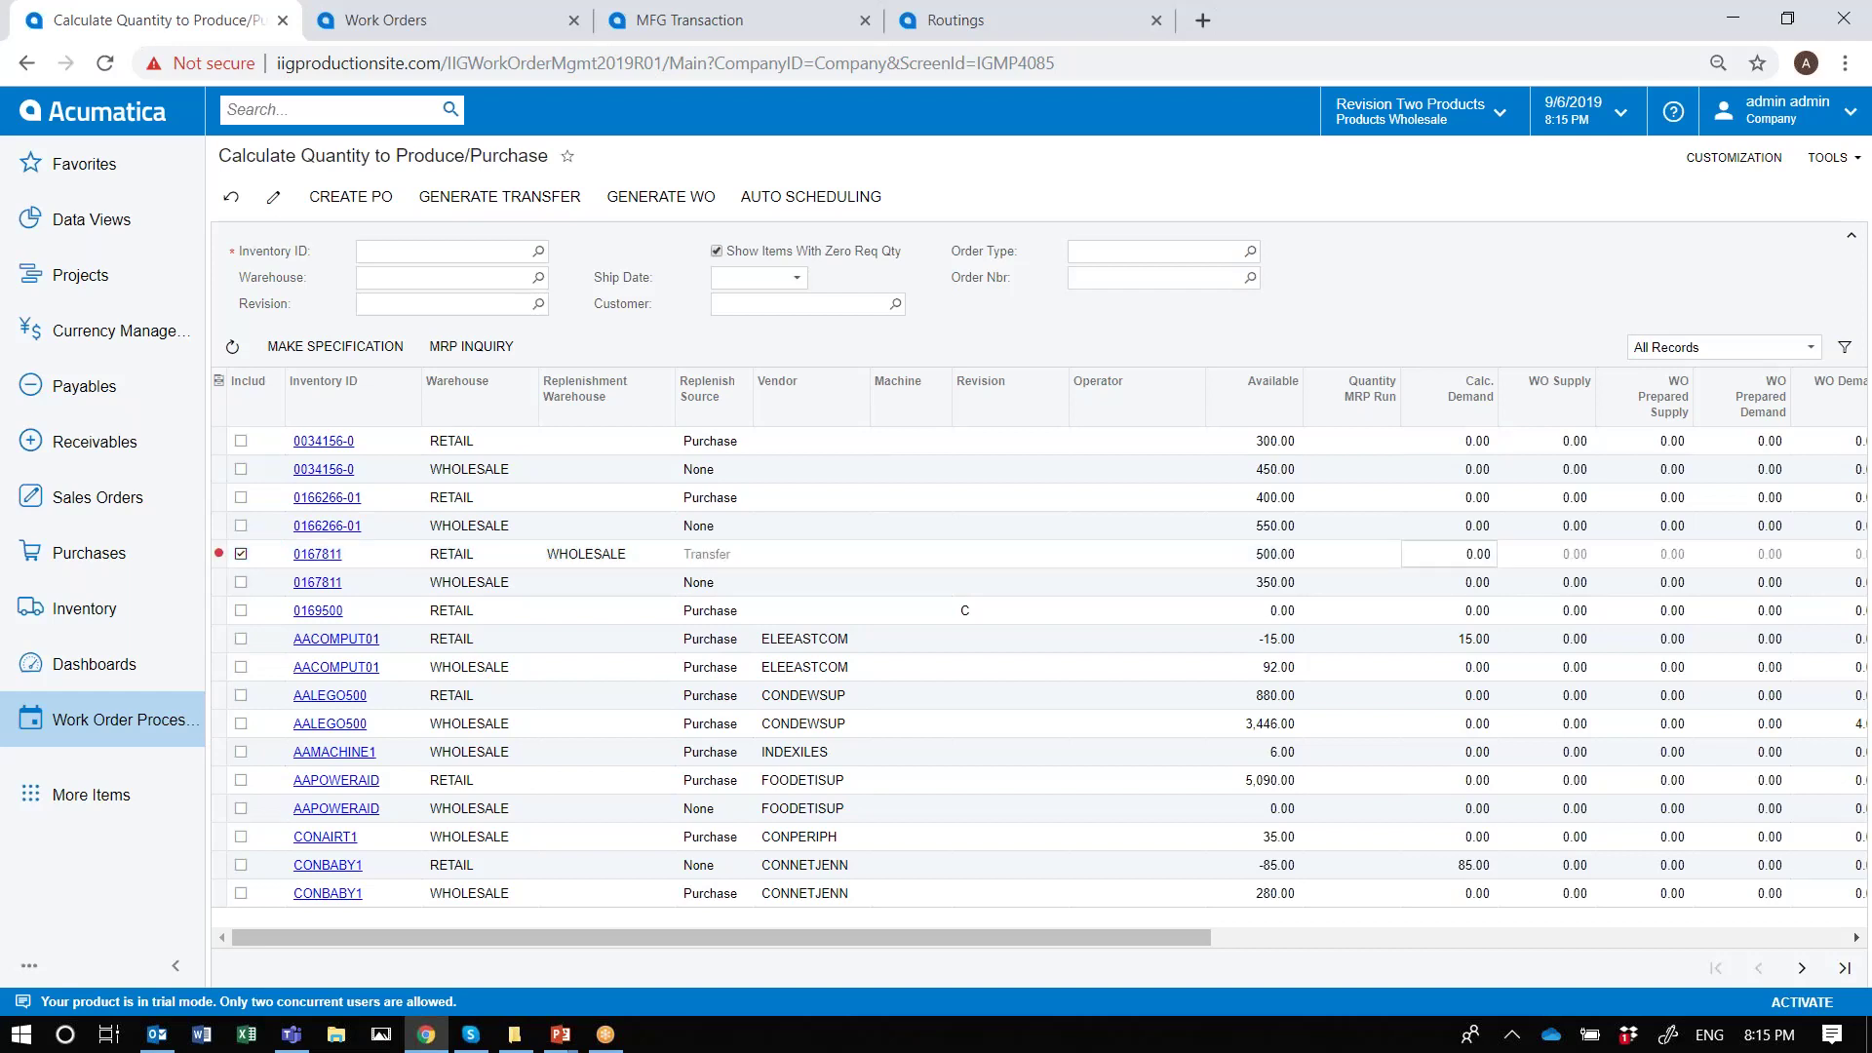
pyautogui.write('5')
pyautogui.press('Tab')
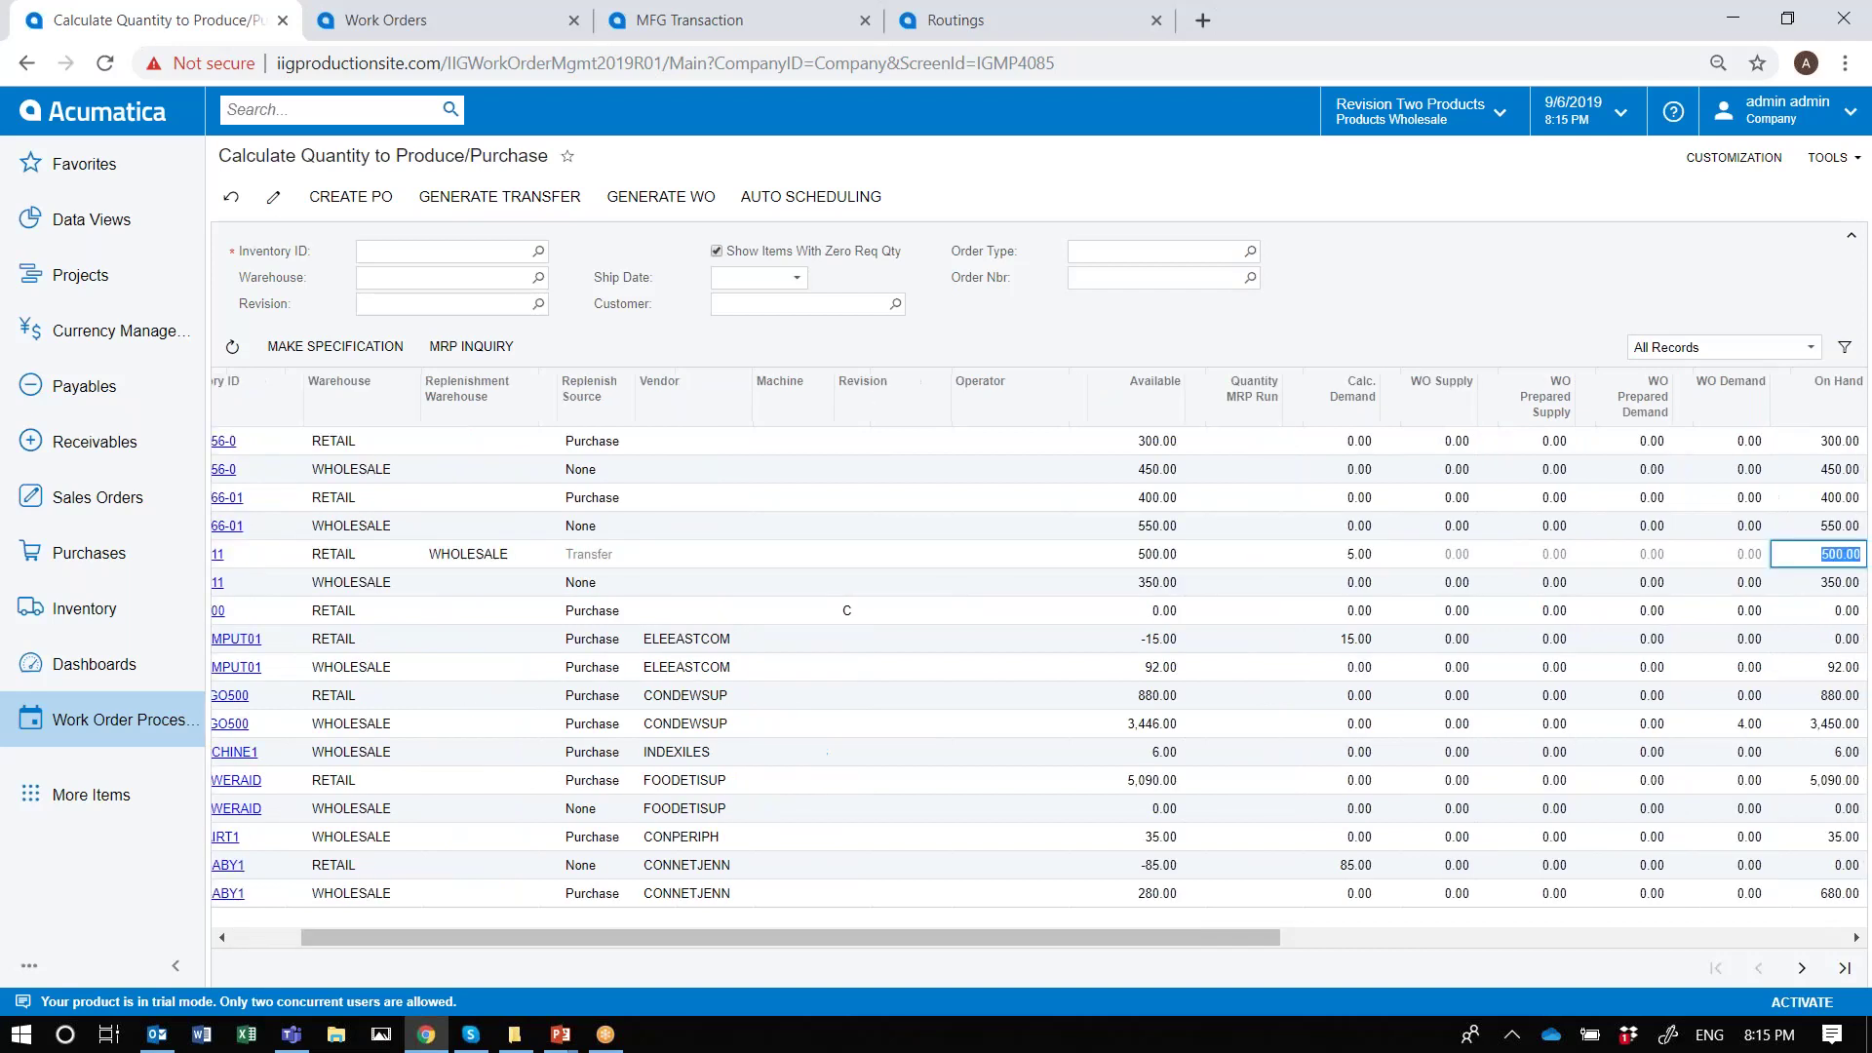
pyautogui.click(532, 199)
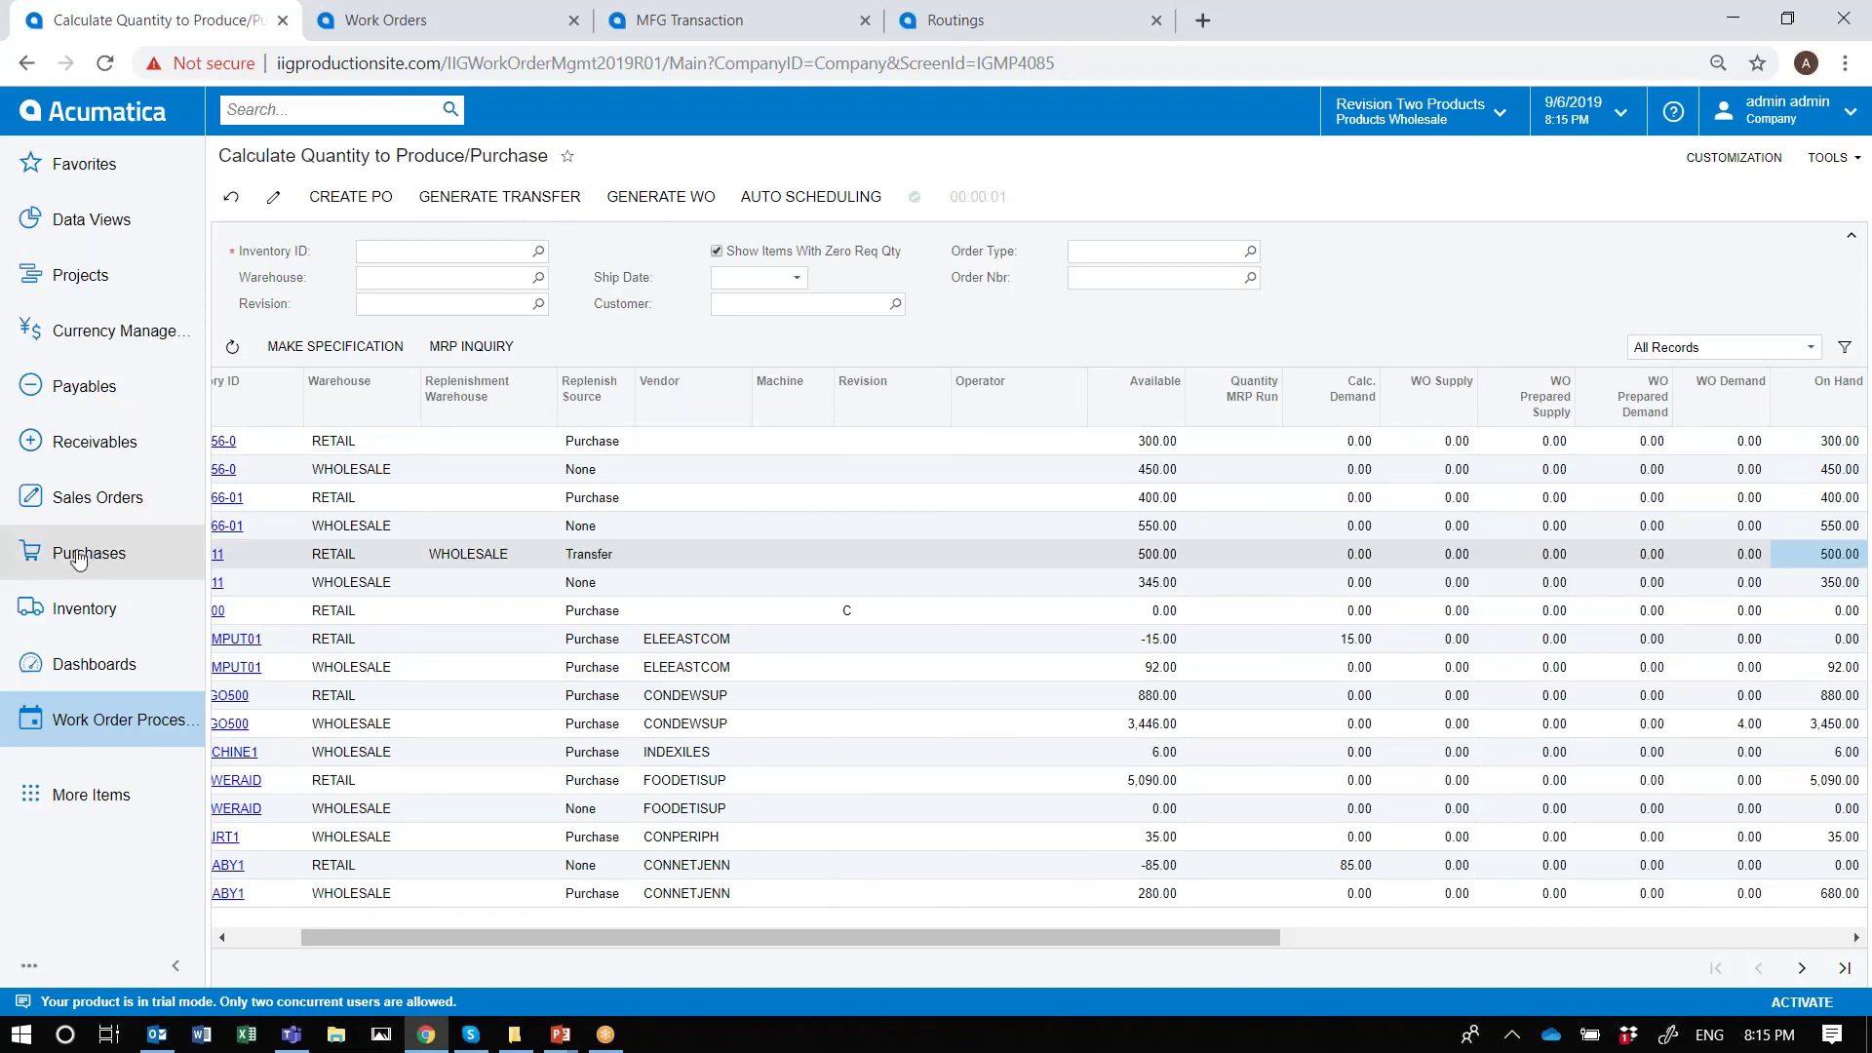
# Open the first existing sales order from the Sales Orders list
pyautogui.click(73, 498)
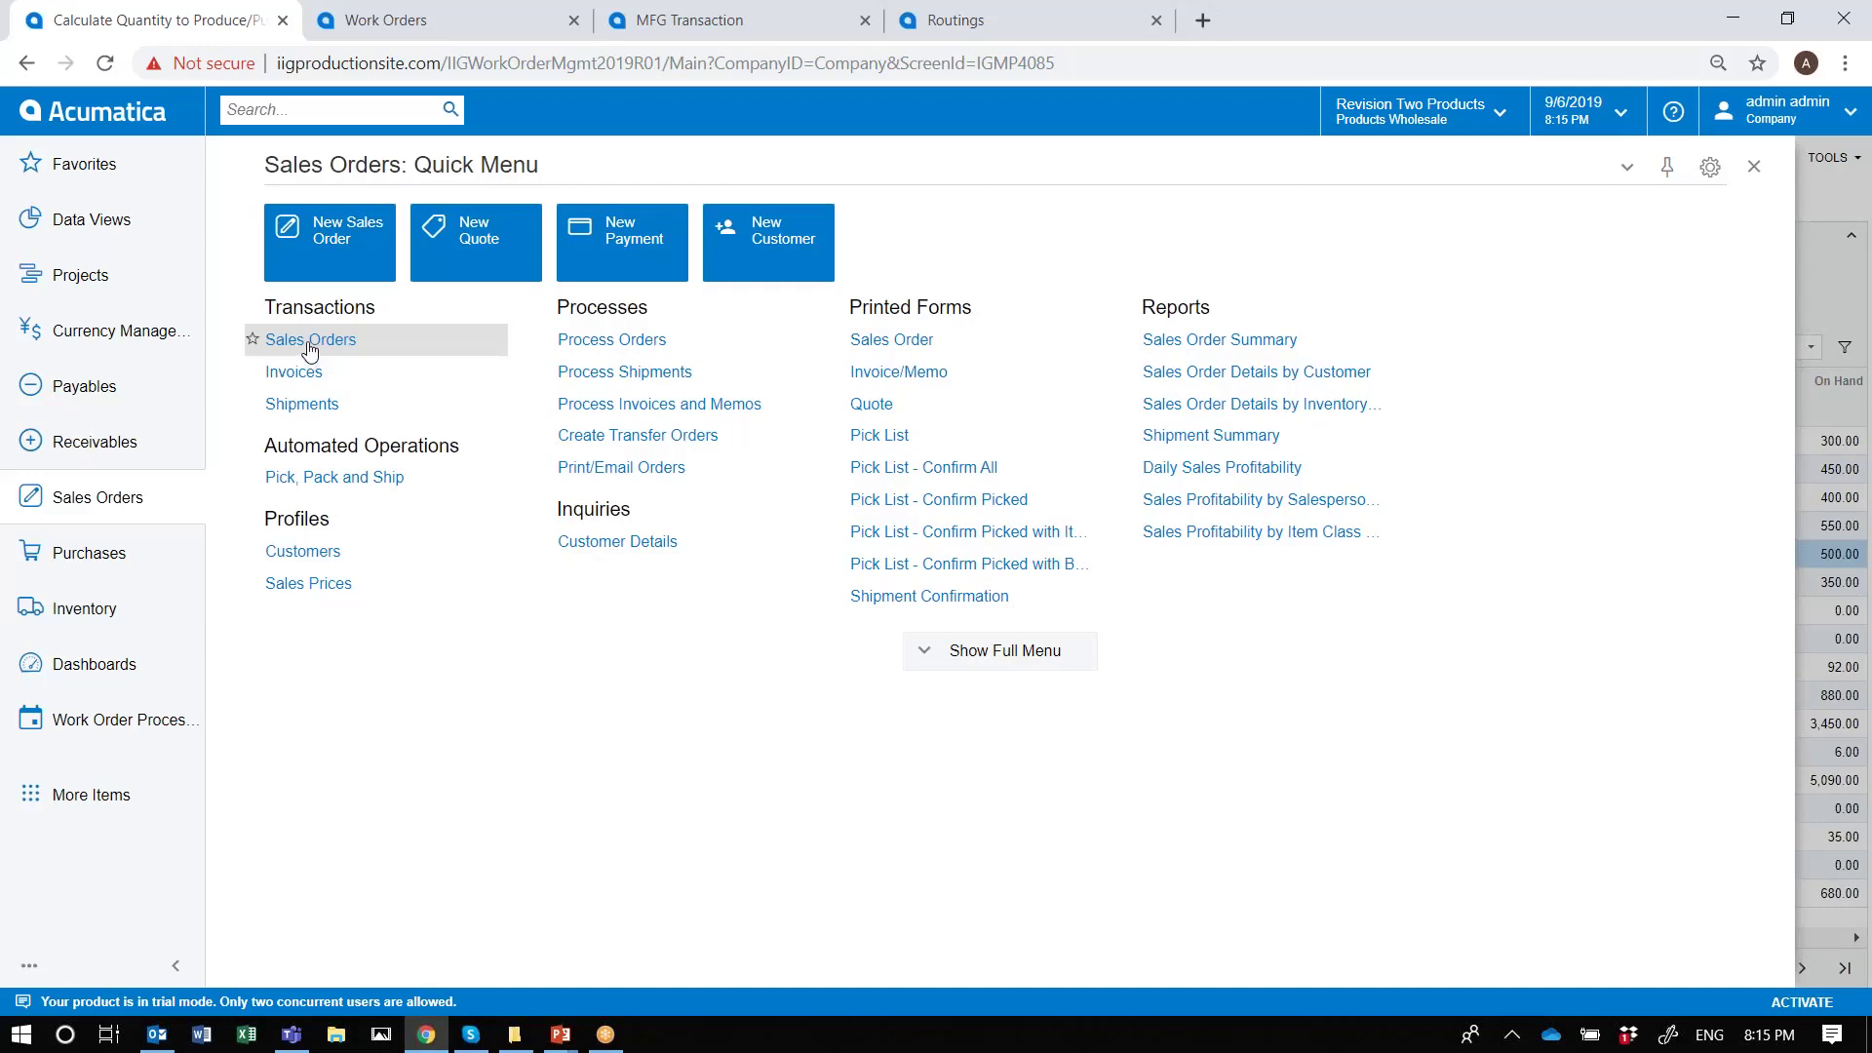
pyautogui.click(310, 339)
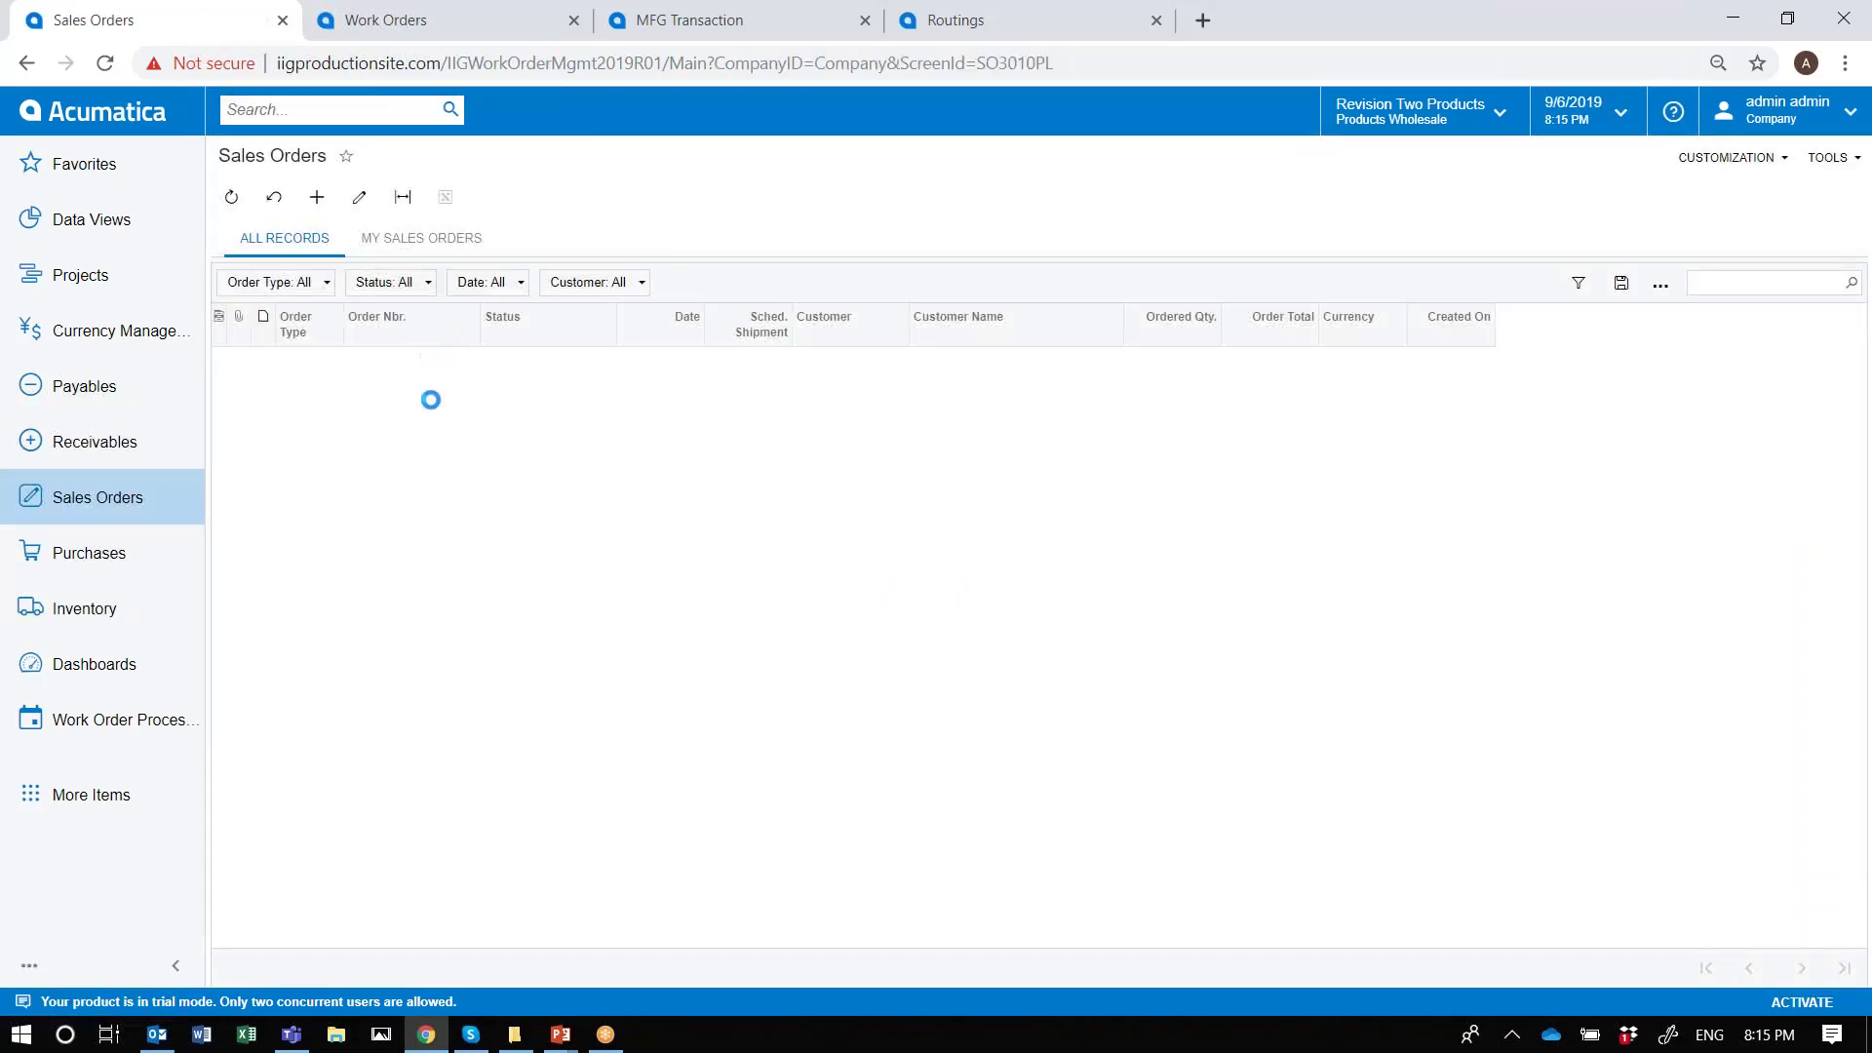
pyautogui.click(399, 369)
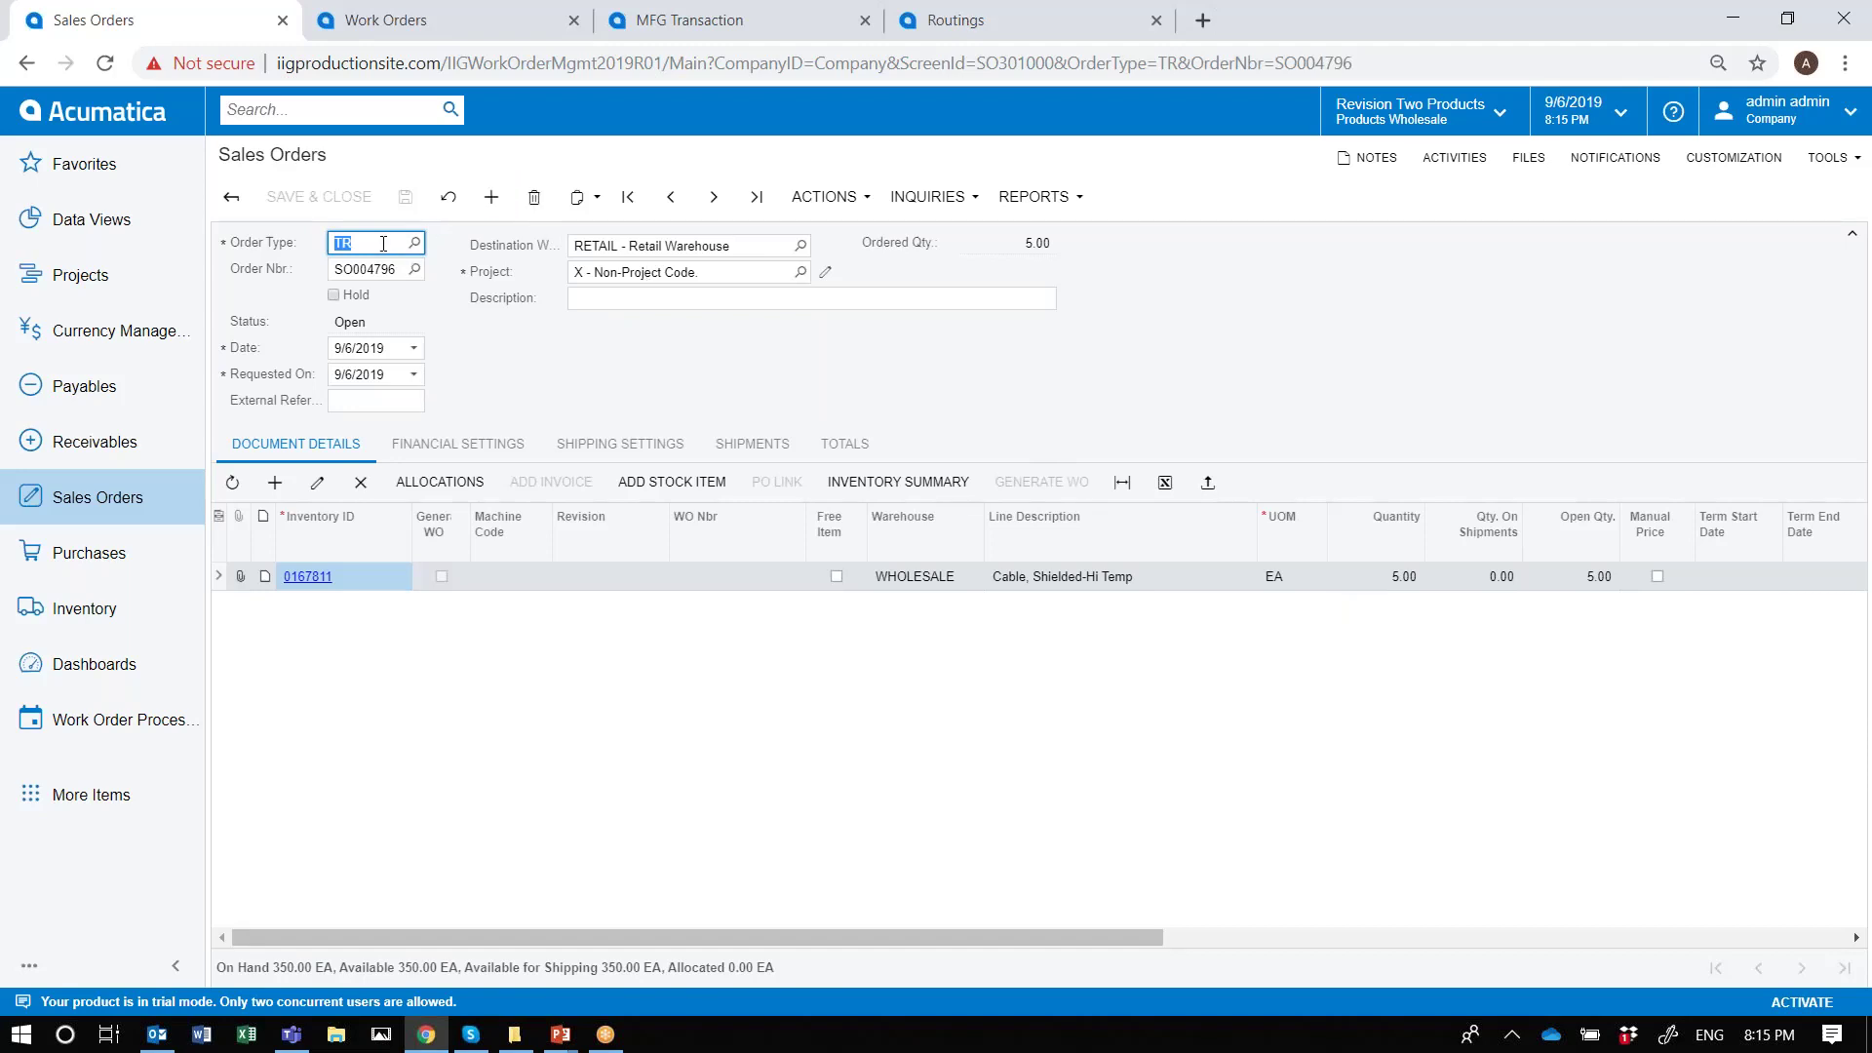
# Change the order type from TR to SO to start a new blank order
pyautogui.press('BackSpace')
pyautogui.write('so')
pyautogui.press('Tab')
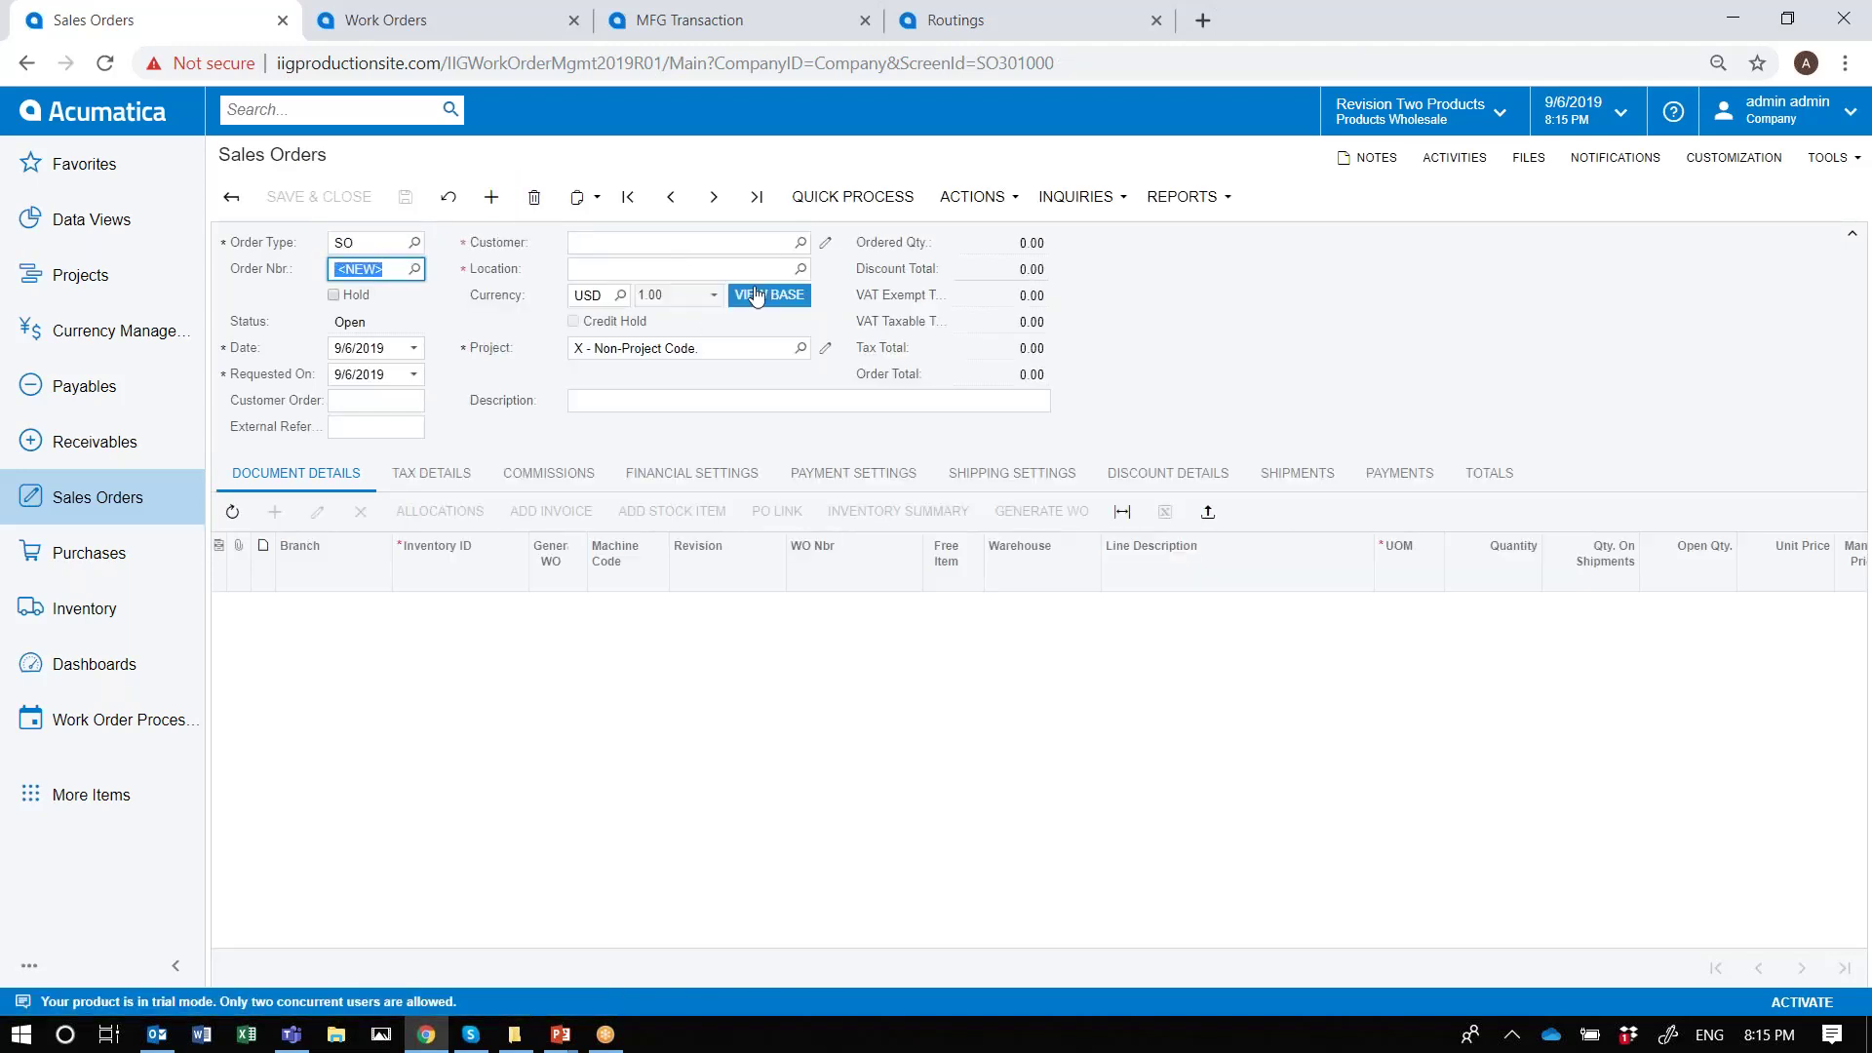
# Pick the customer and add a DEK2500 line to the new sales order
pyautogui.click(800, 242)
pyautogui.press('Return')
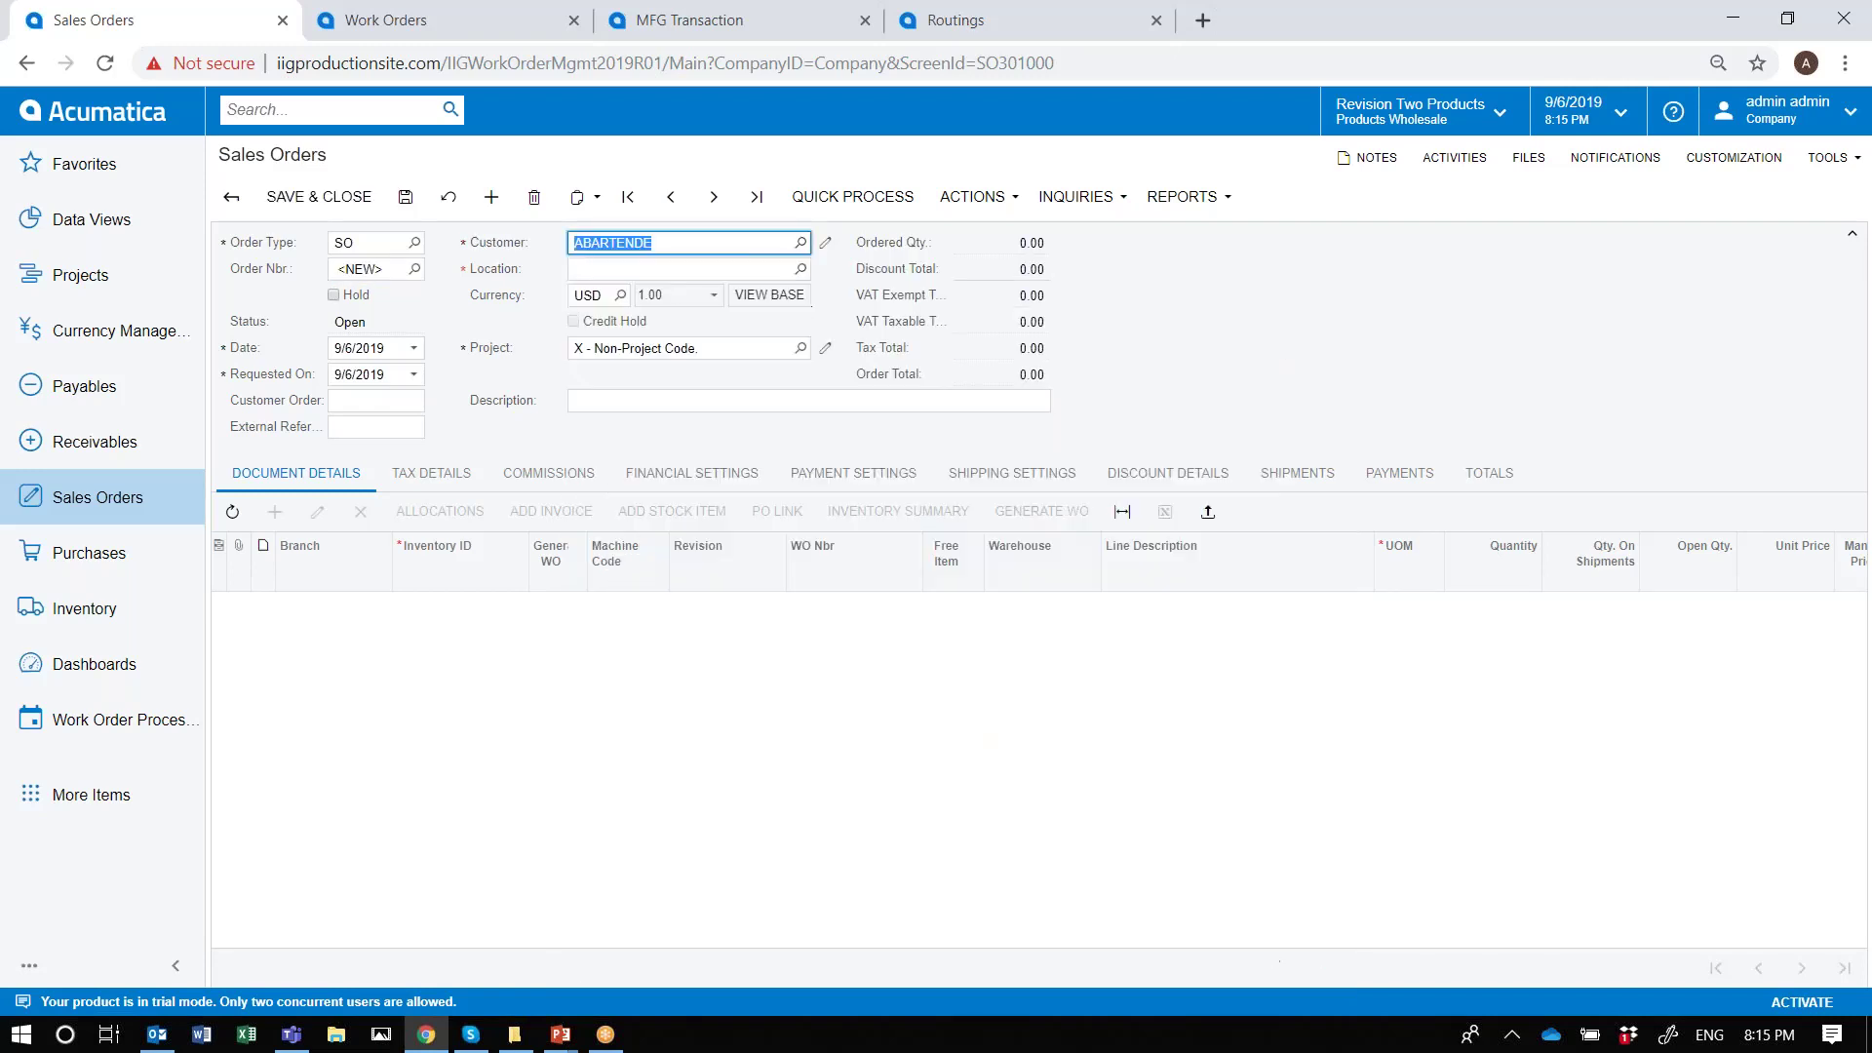
pyautogui.click(275, 527)
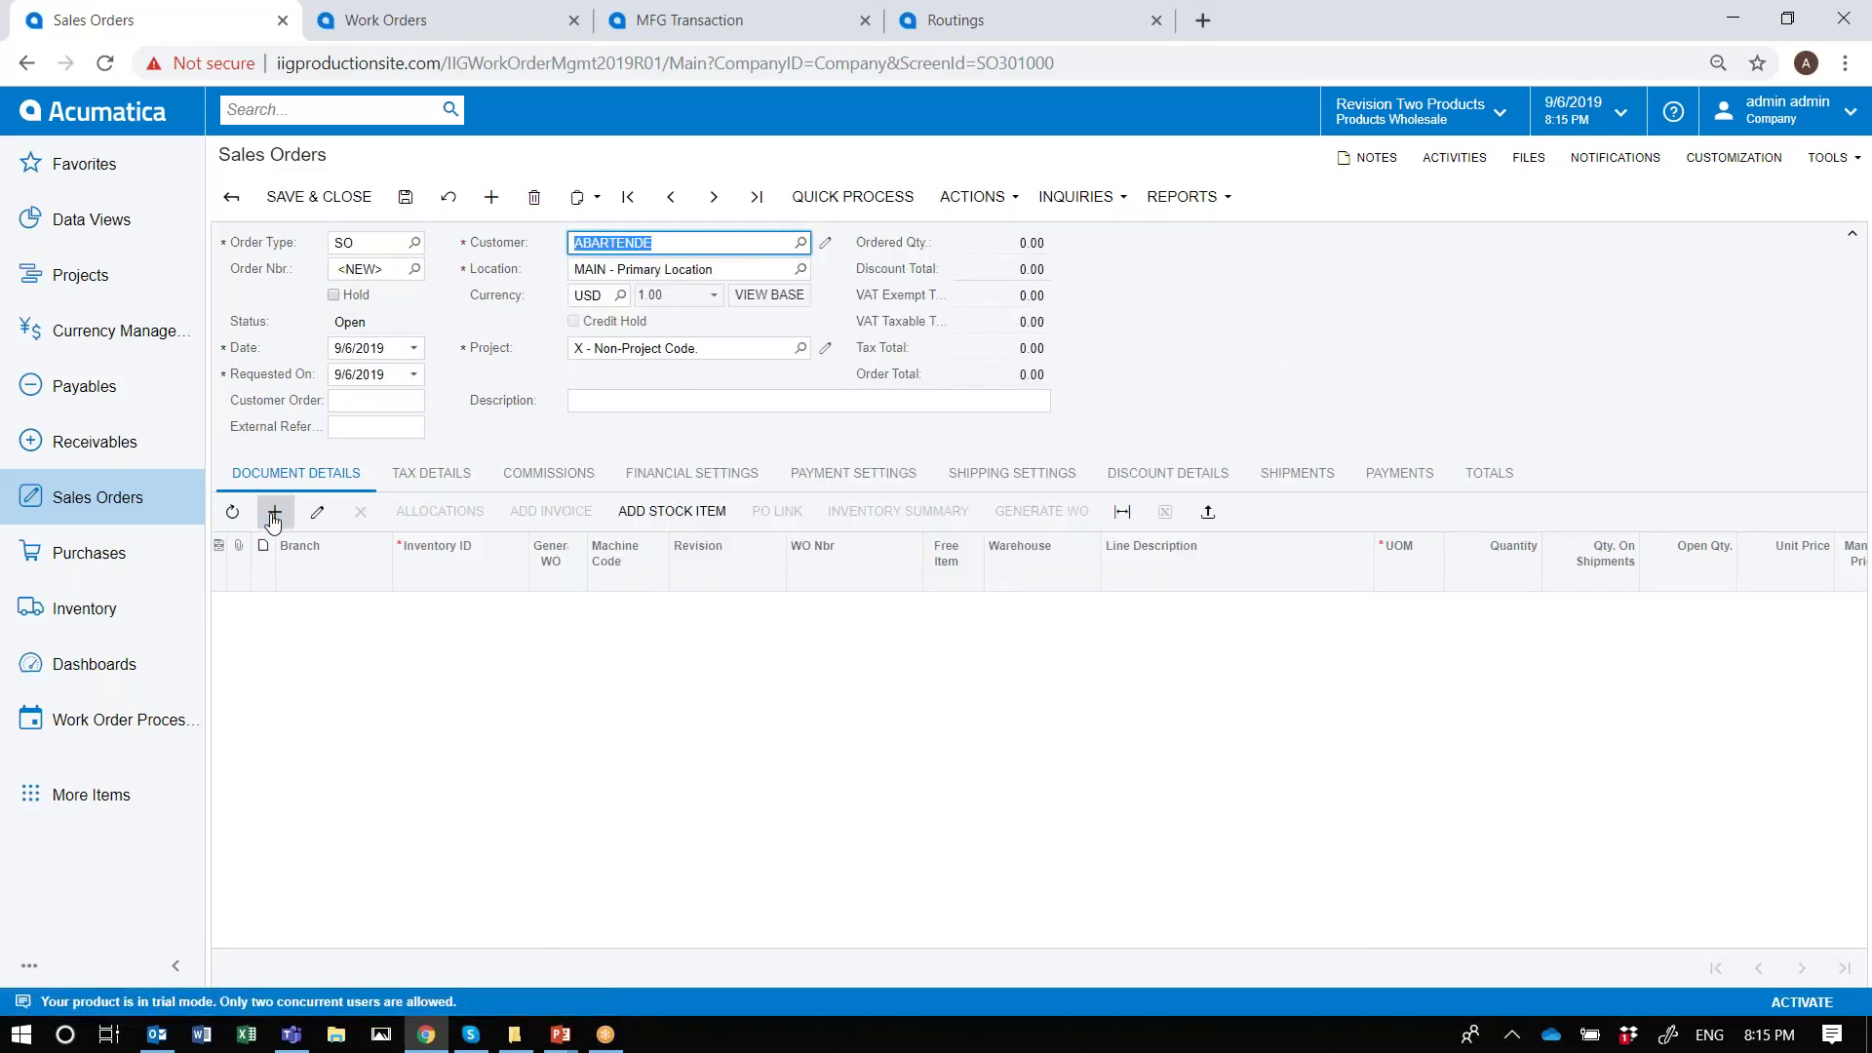
pyautogui.press('Tab')
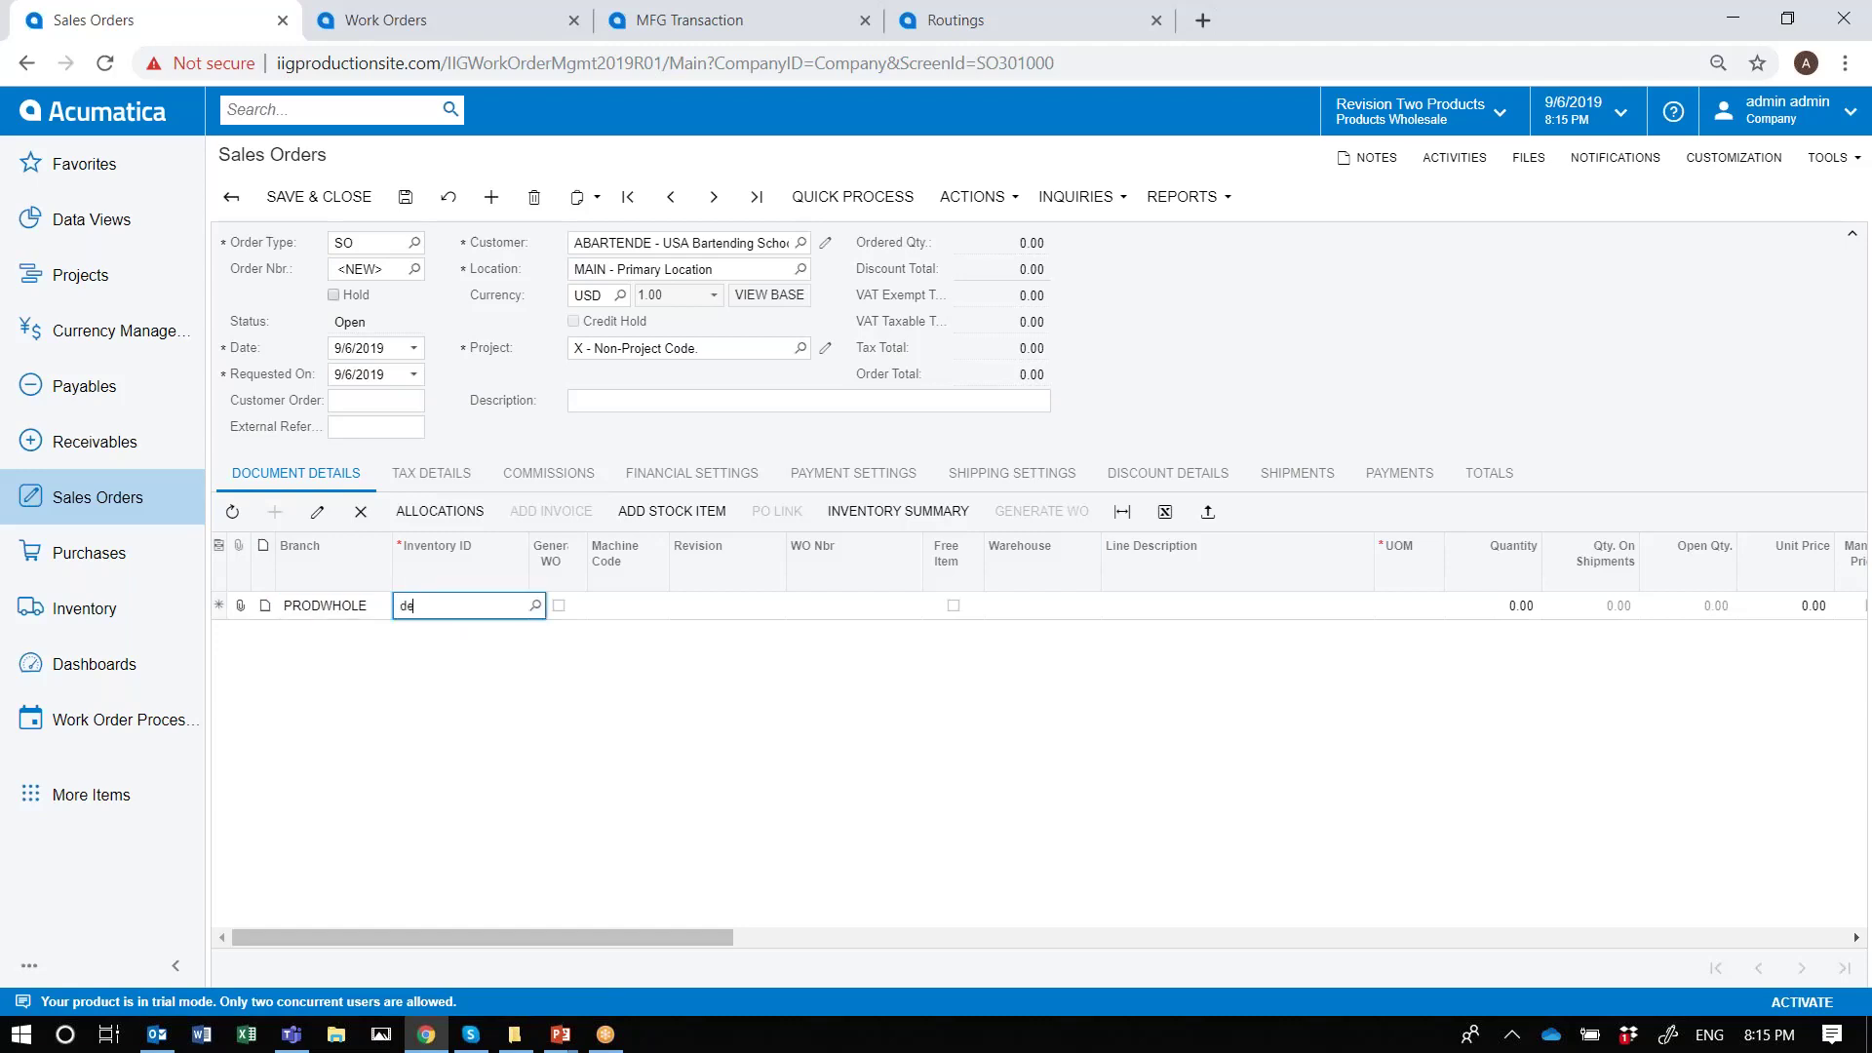
pyautogui.write('dek2500')
pyautogui.press('Tab')
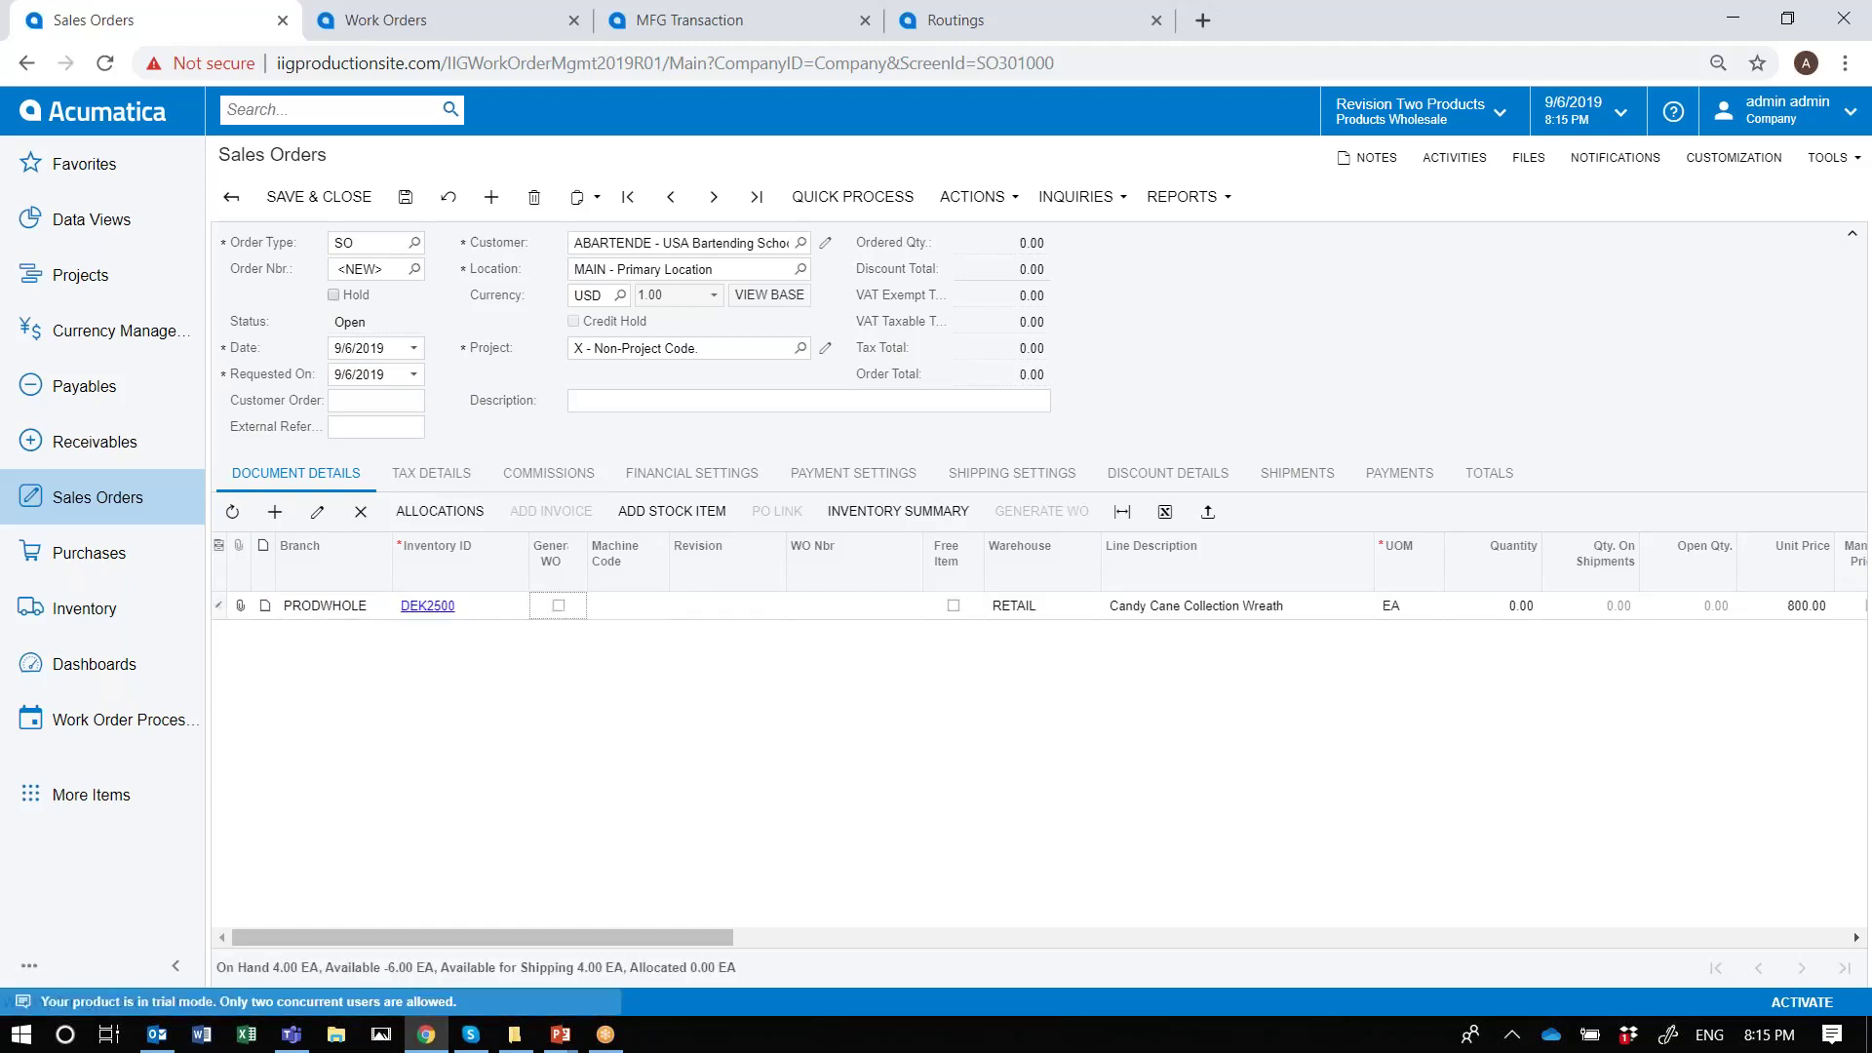
# Mark the line Gener WO with machine ASS1 and revision R, and save the order
pyautogui.click(559, 607)
pyautogui.click(620, 616)
pyautogui.click(675, 605)
pyautogui.press('Return')
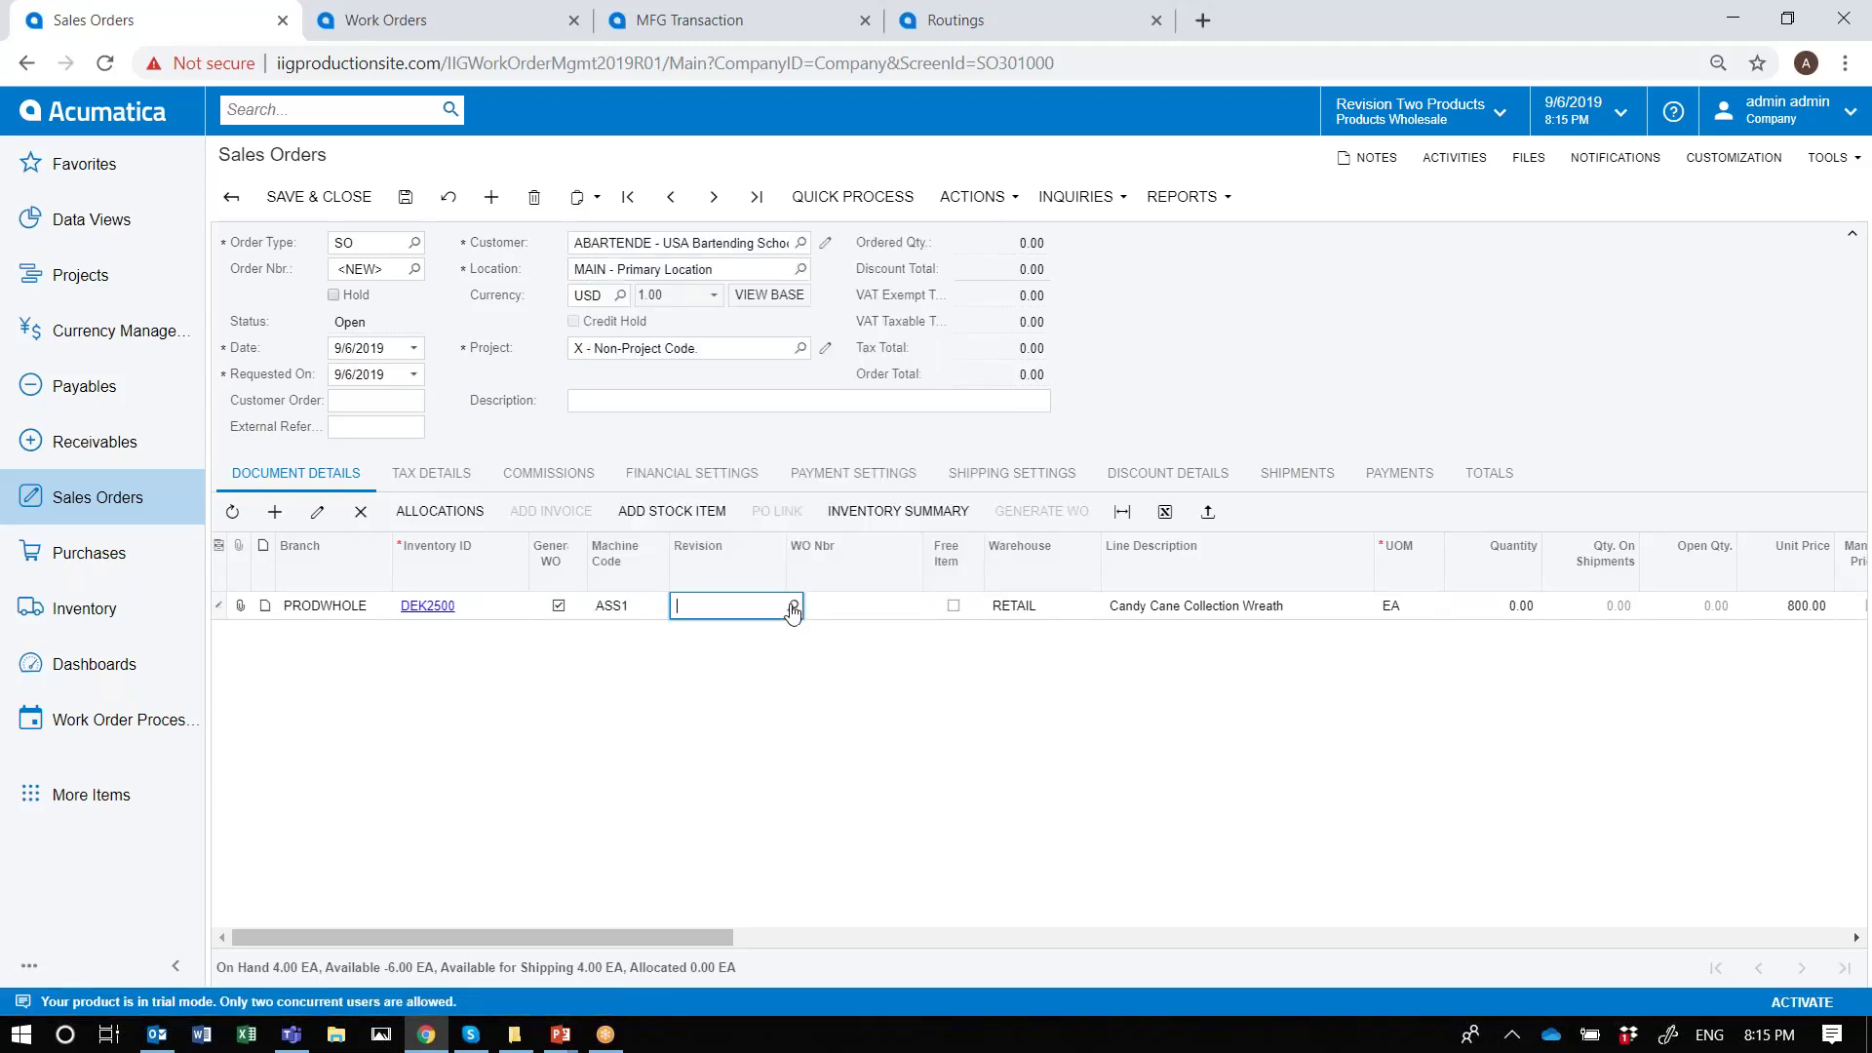
pyautogui.click(792, 606)
pyautogui.press('Return')
pyautogui.click(406, 196)
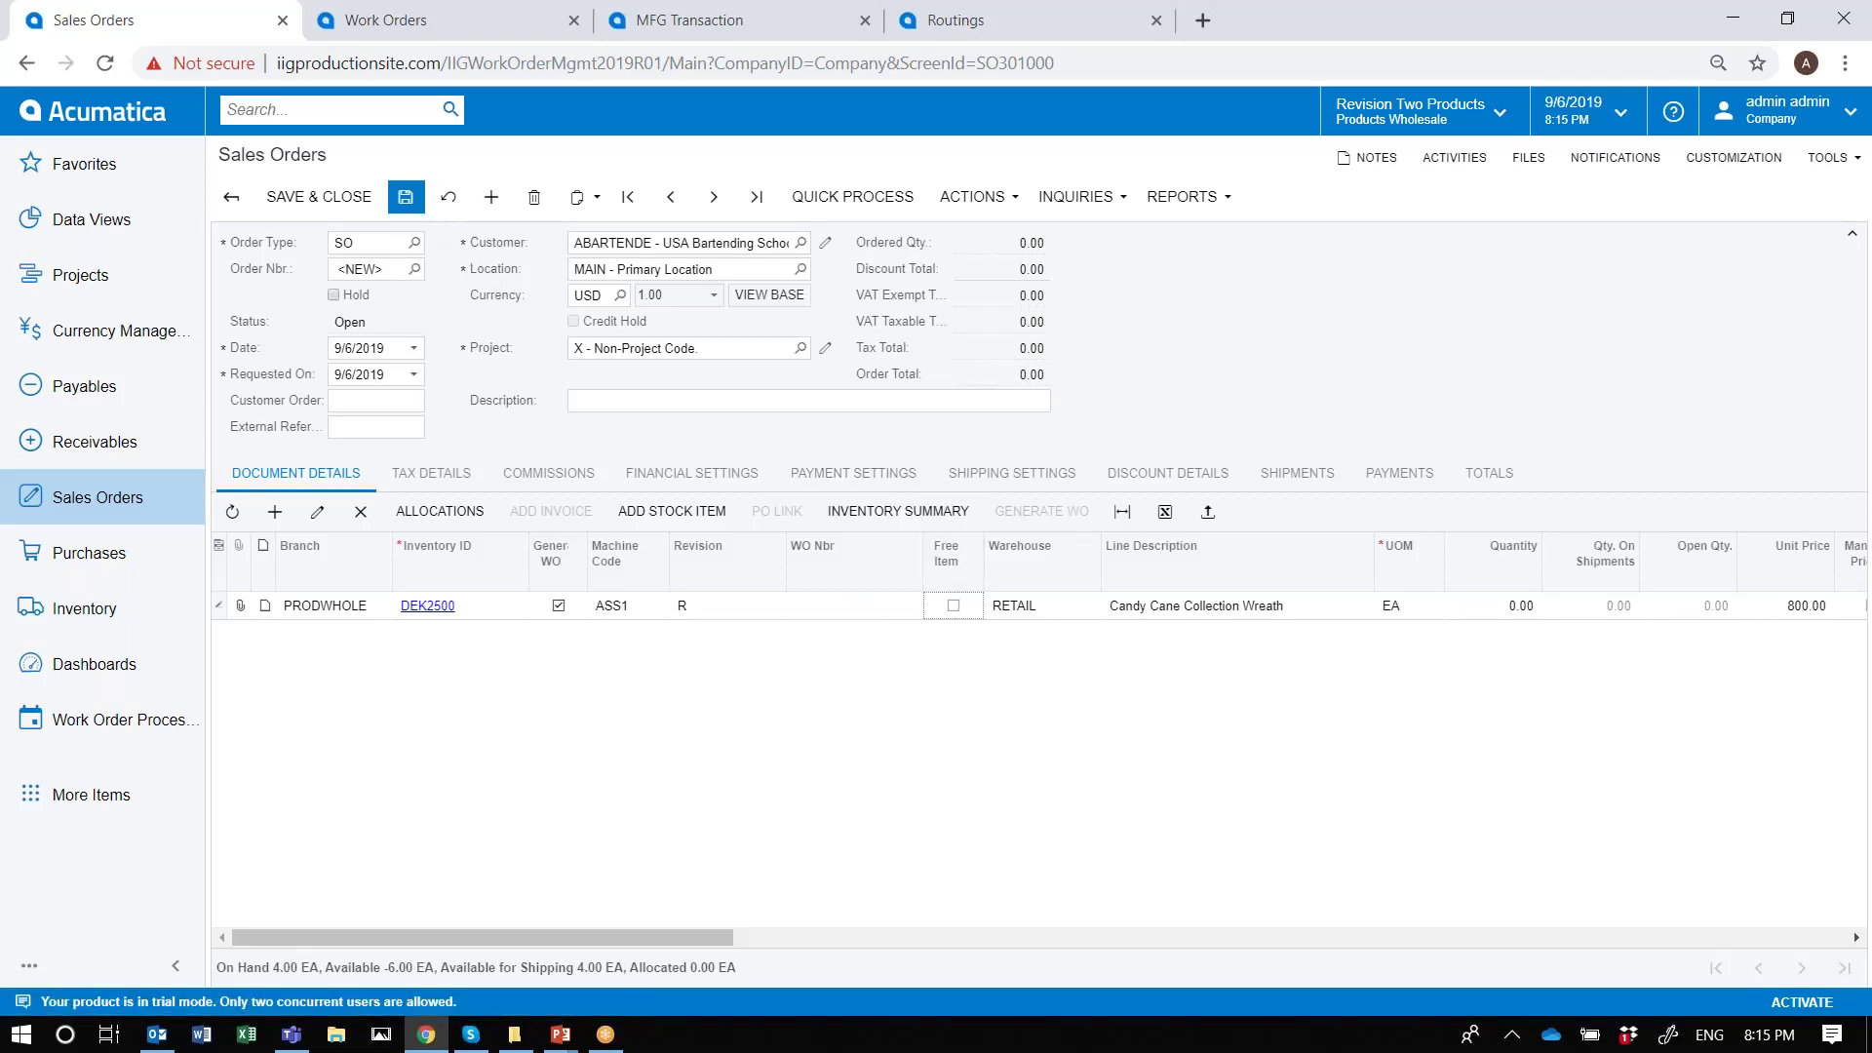
# Generate the work order with BATTERY OPERATED set to YES, using the replenishment warehouse
pyautogui.click(1038, 515)
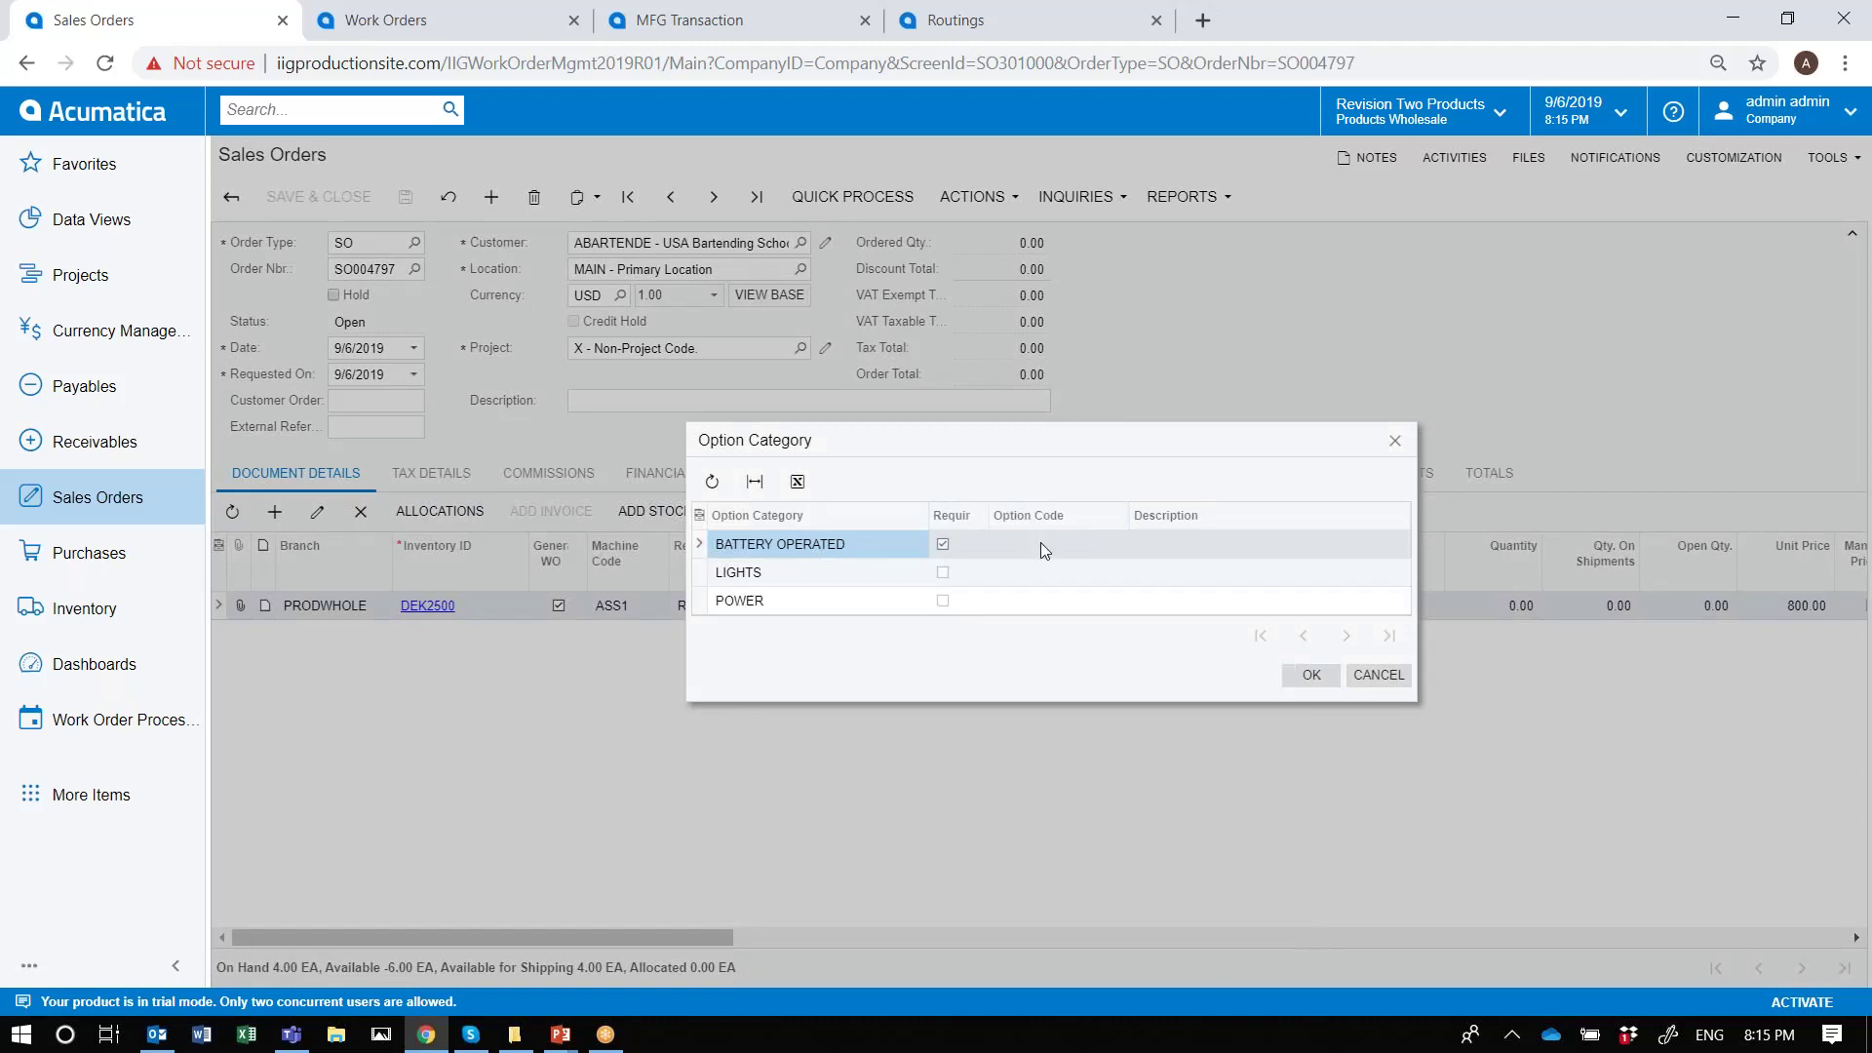
pyautogui.click(1039, 544)
pyautogui.click(1136, 544)
pyautogui.doubleClick(1239, 685)
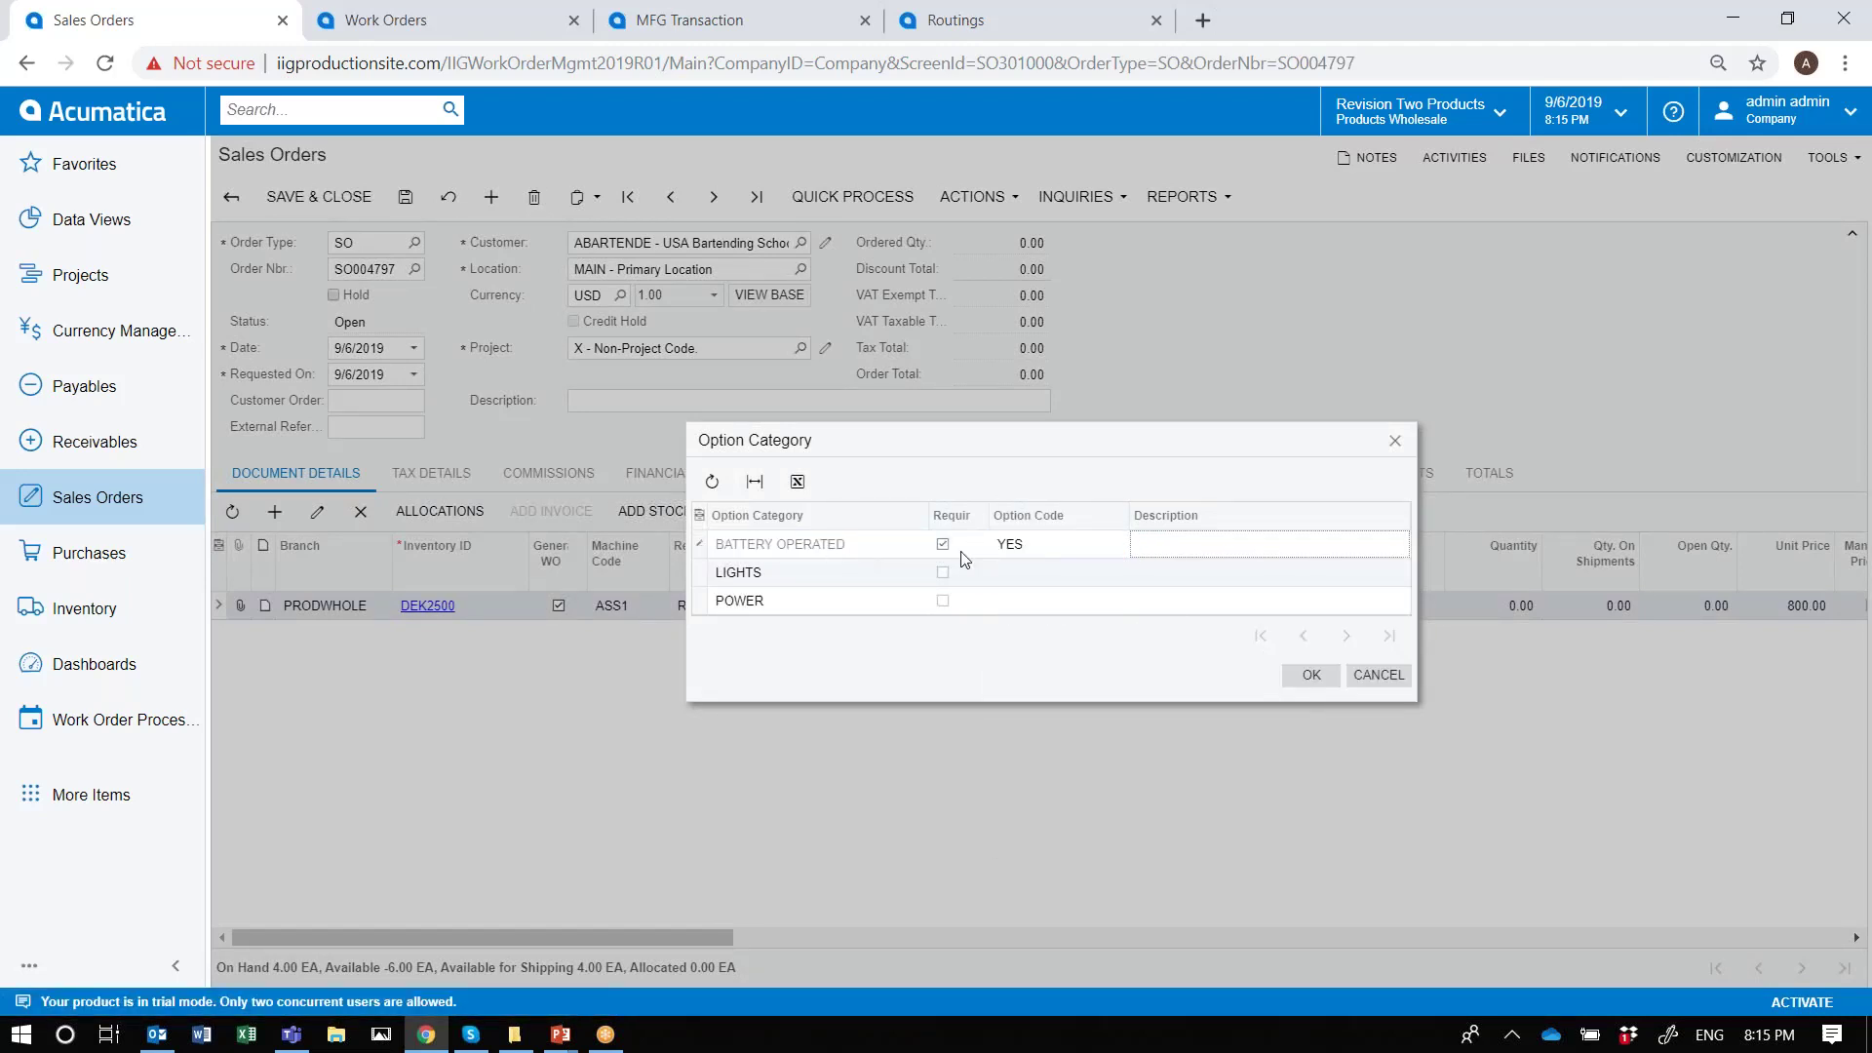
pyautogui.click(1316, 675)
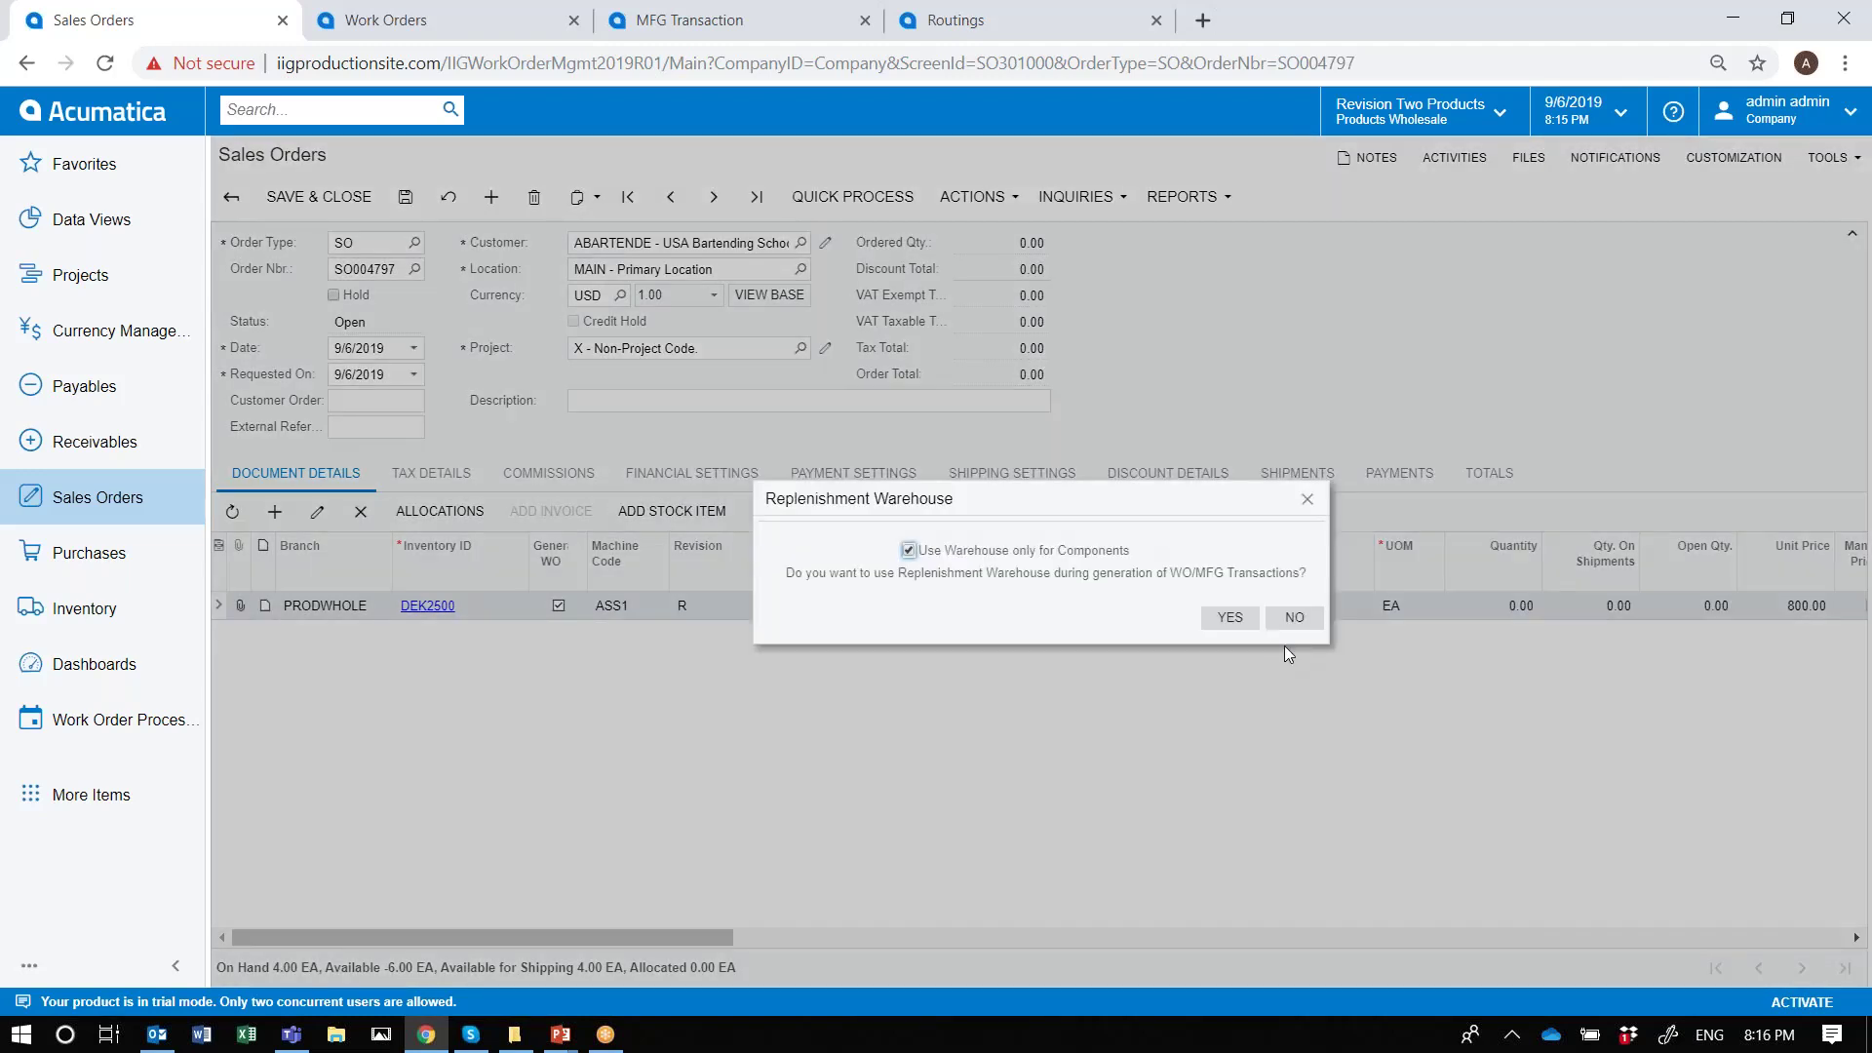
pyautogui.click(1230, 619)
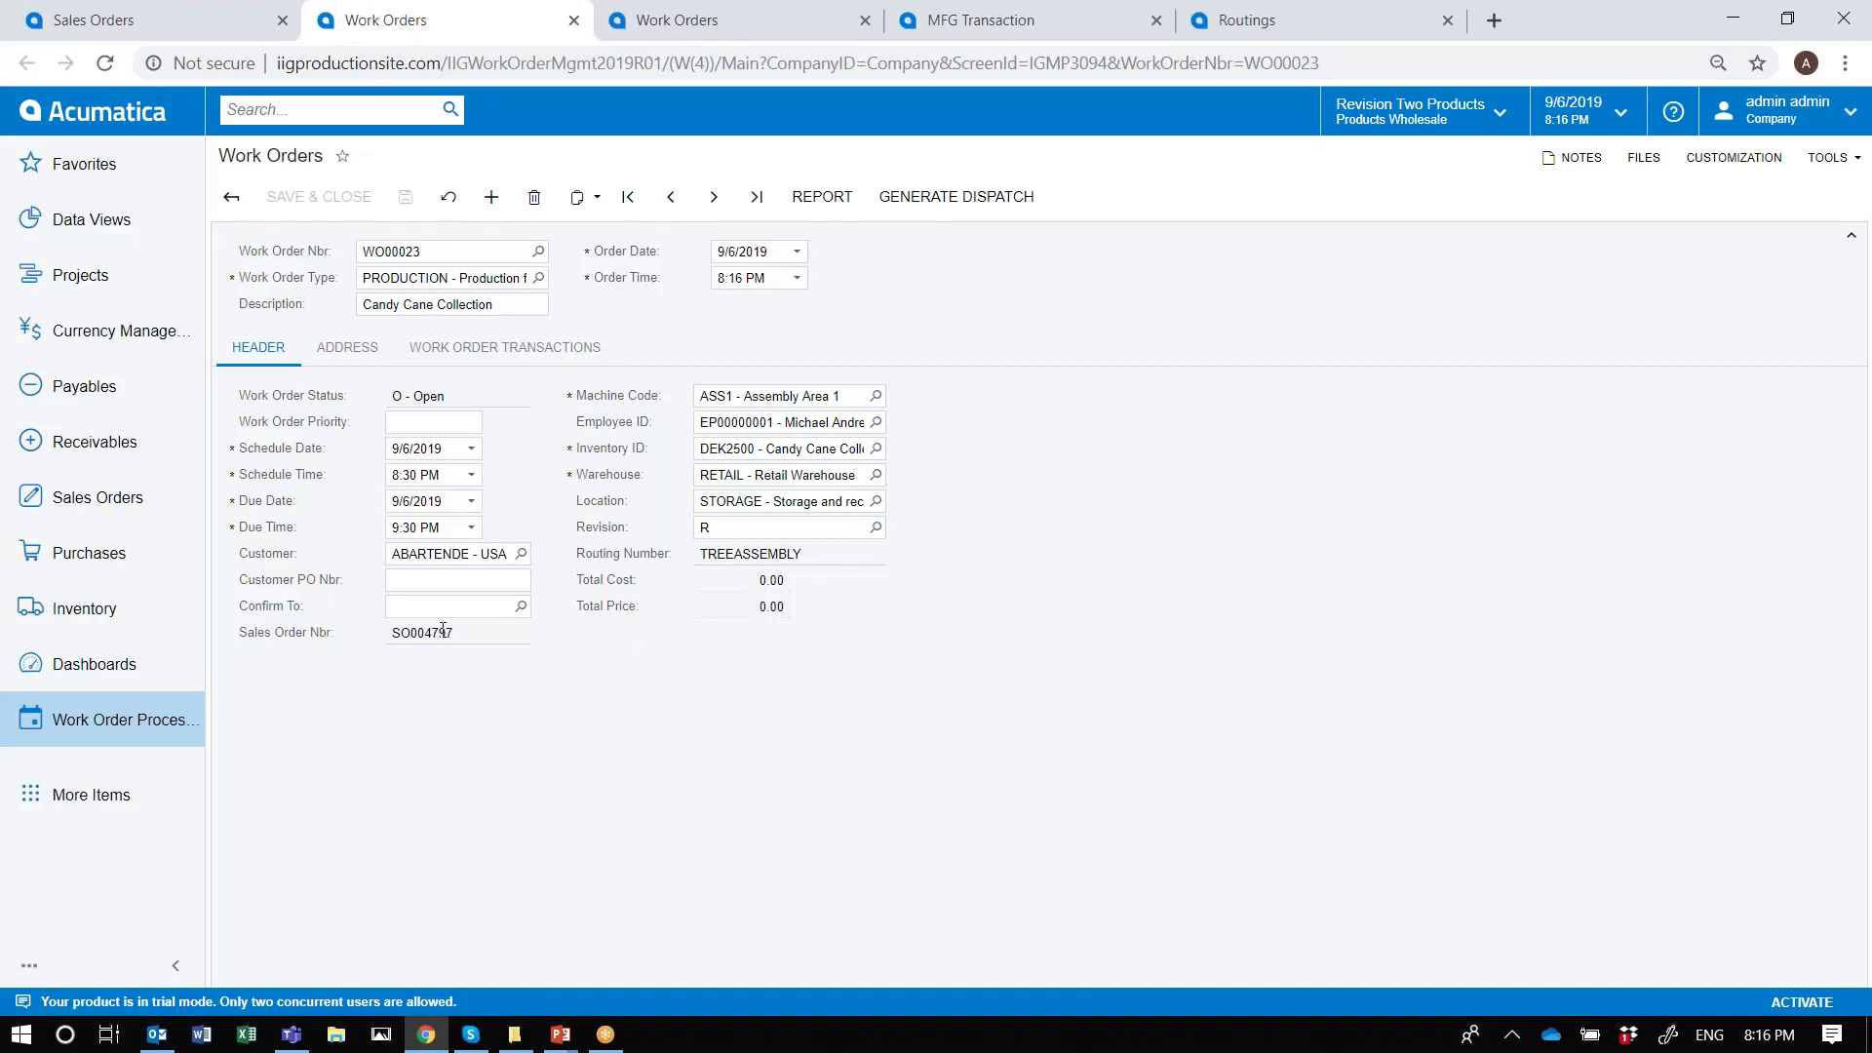
# Add a 2.00 AALEGO500 Lego set component line to WO00023 packaging dispatch 0004
pyautogui.click(503, 348)
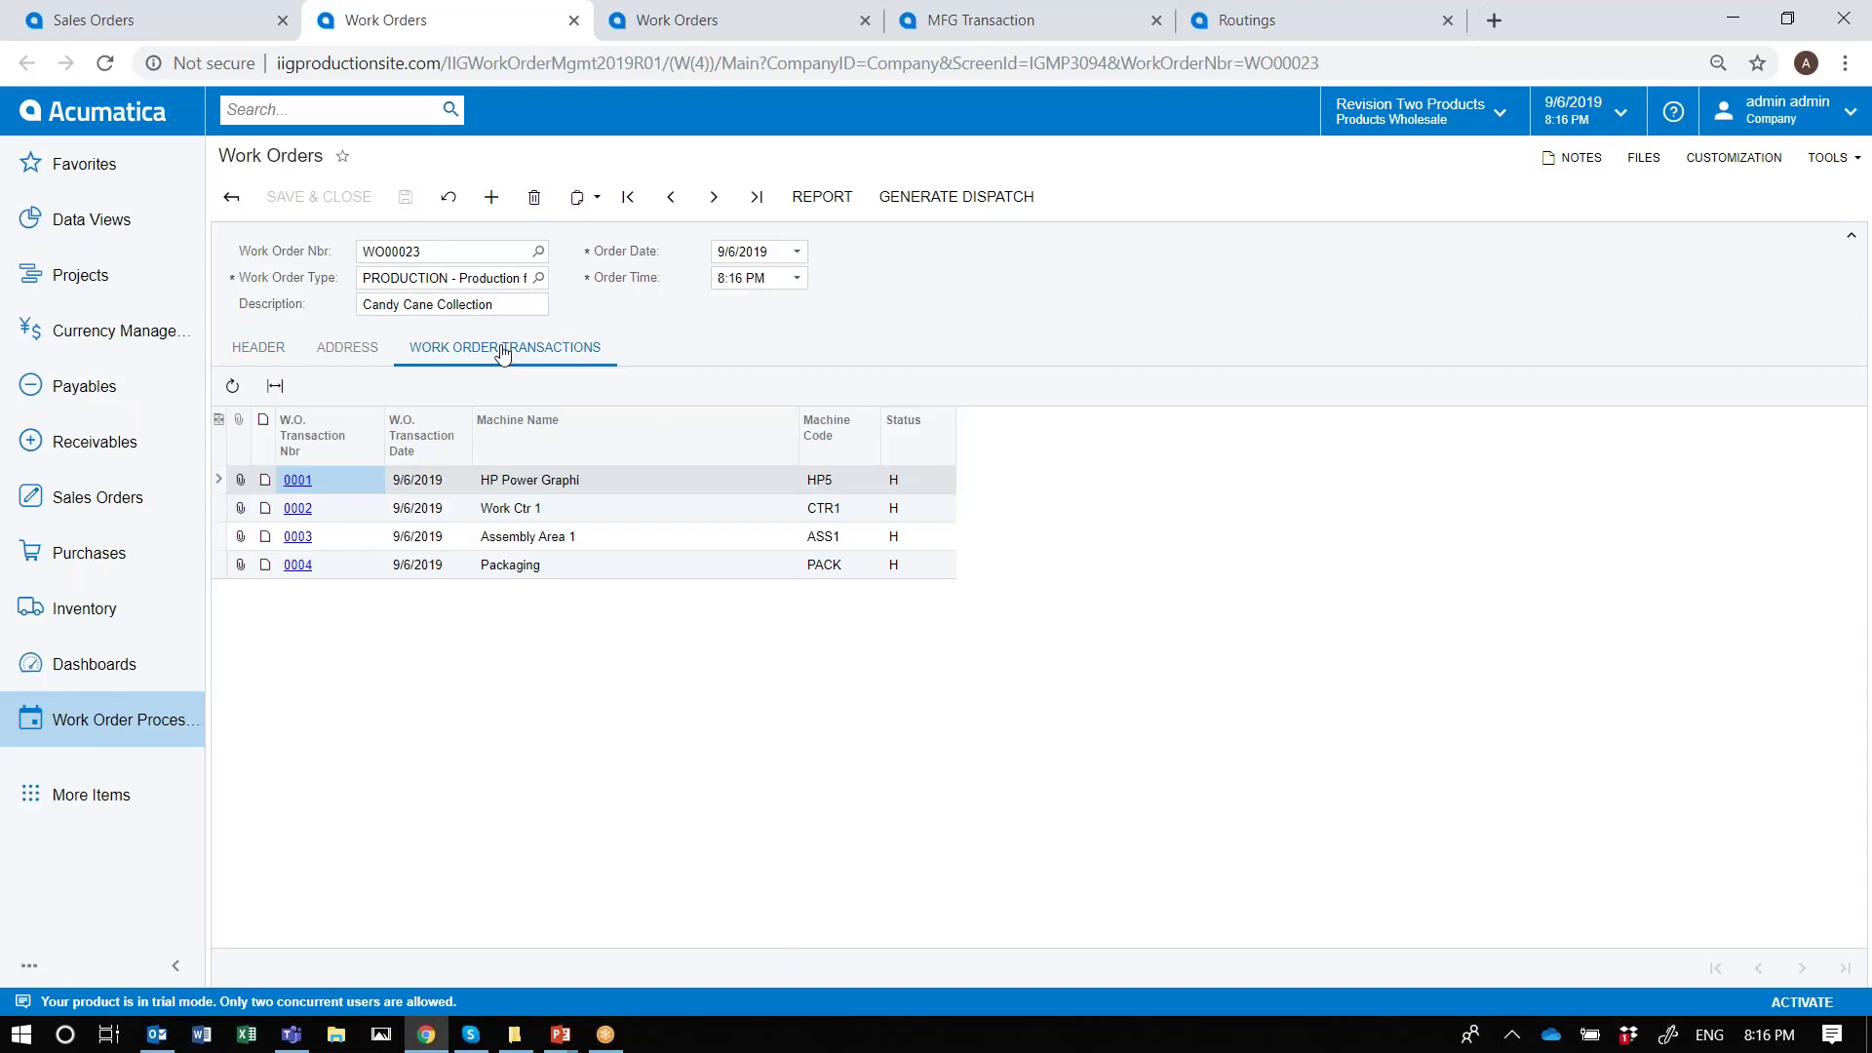
pyautogui.click(307, 575)
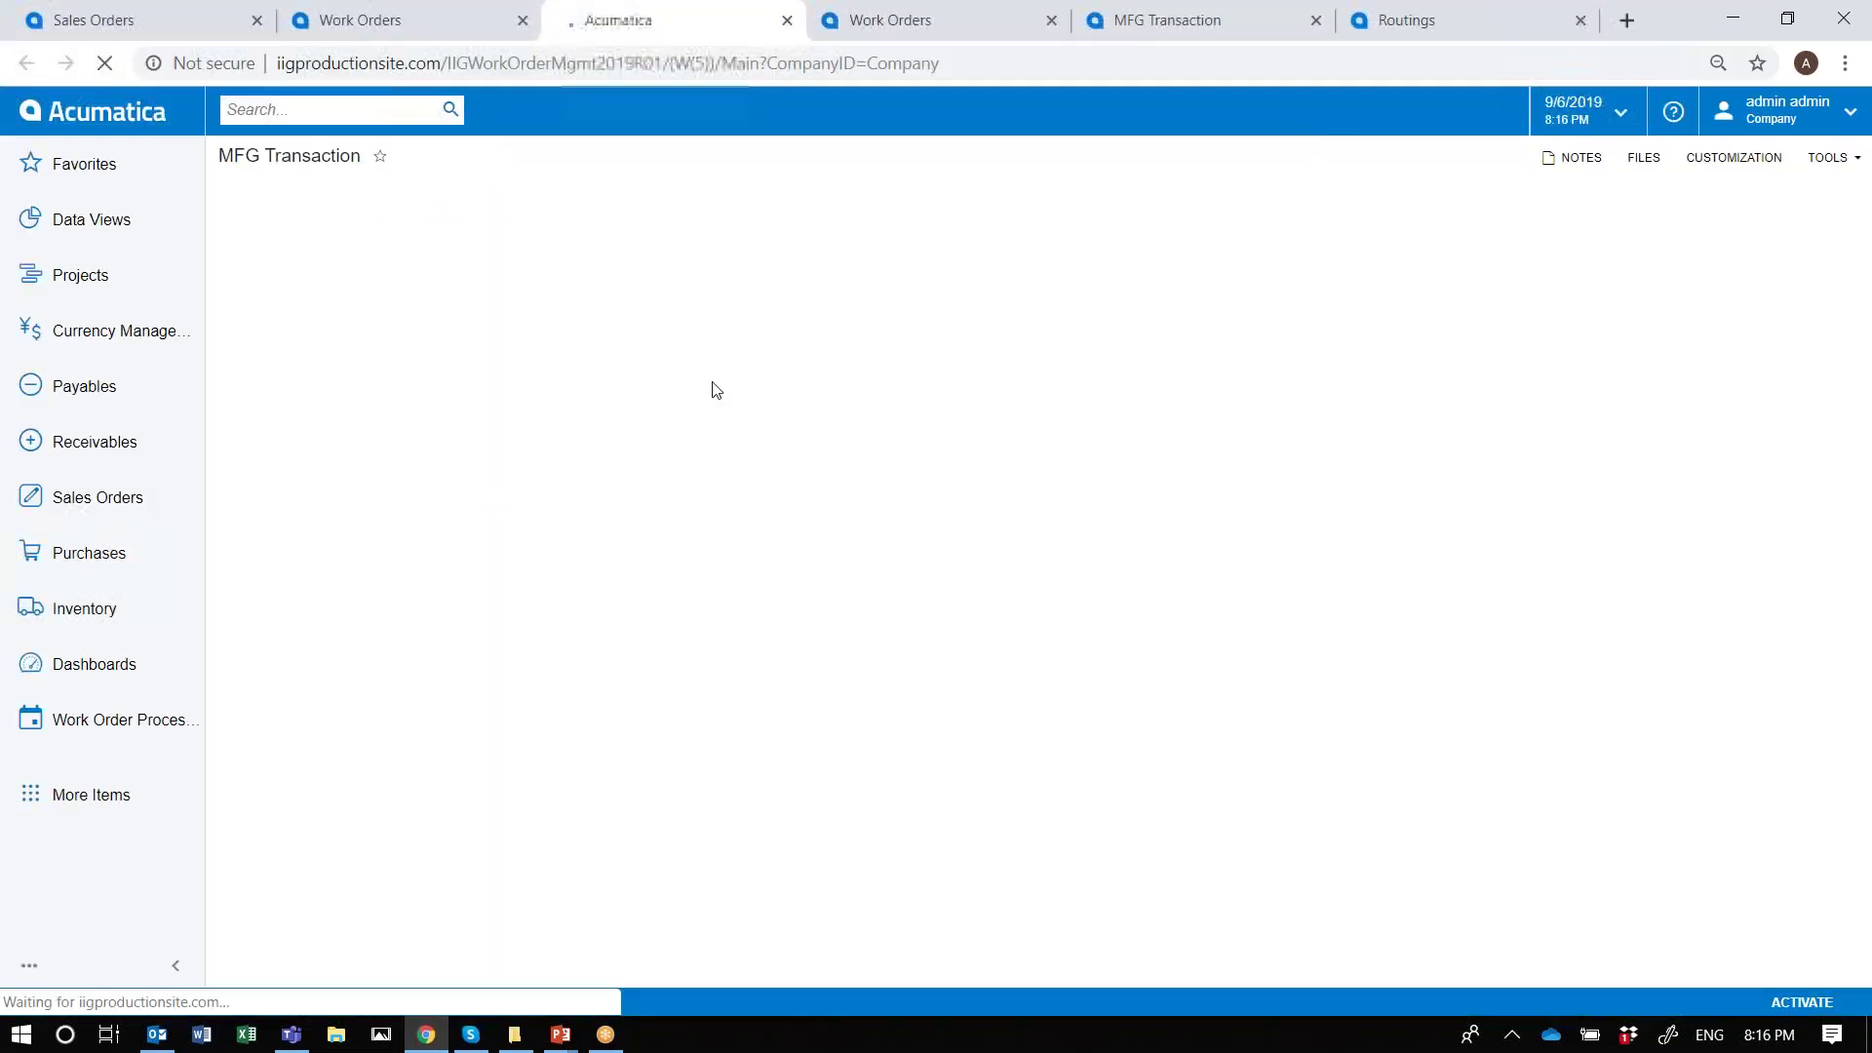
pyautogui.click(793, 359)
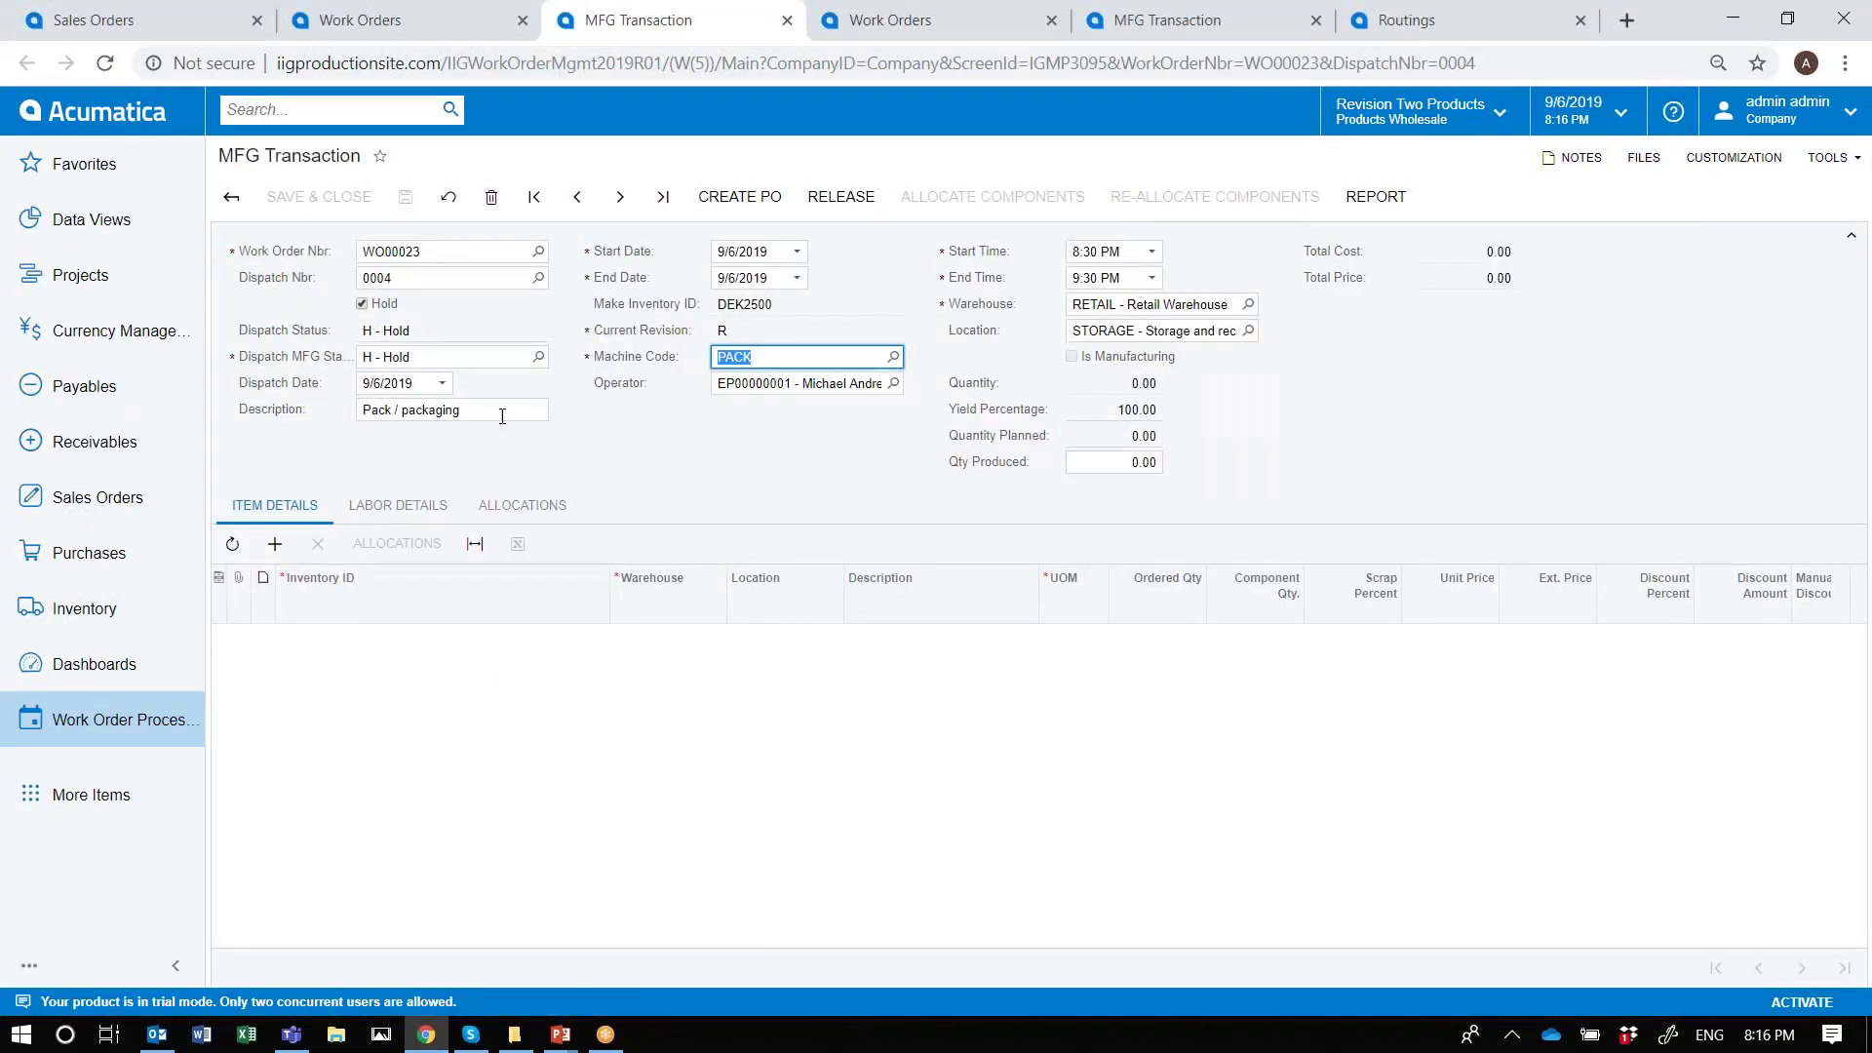
pyautogui.click(275, 543)
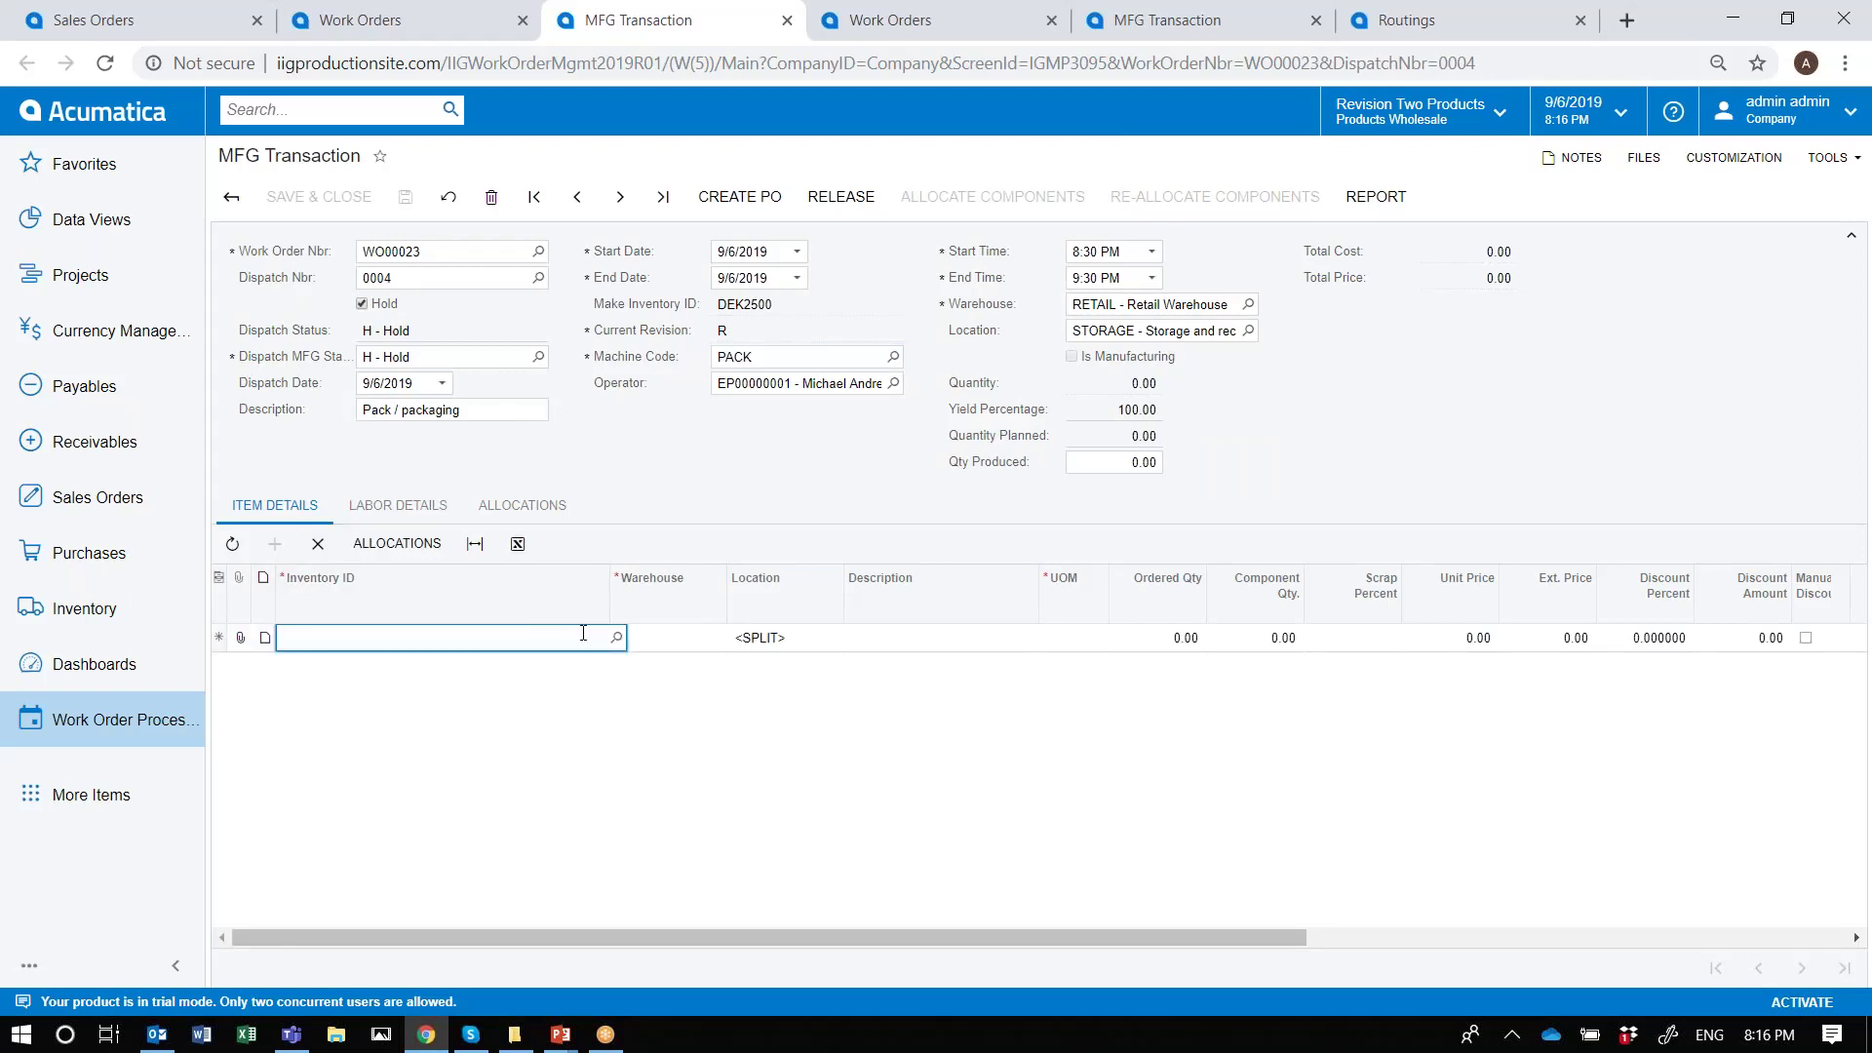
pyautogui.click(615, 638)
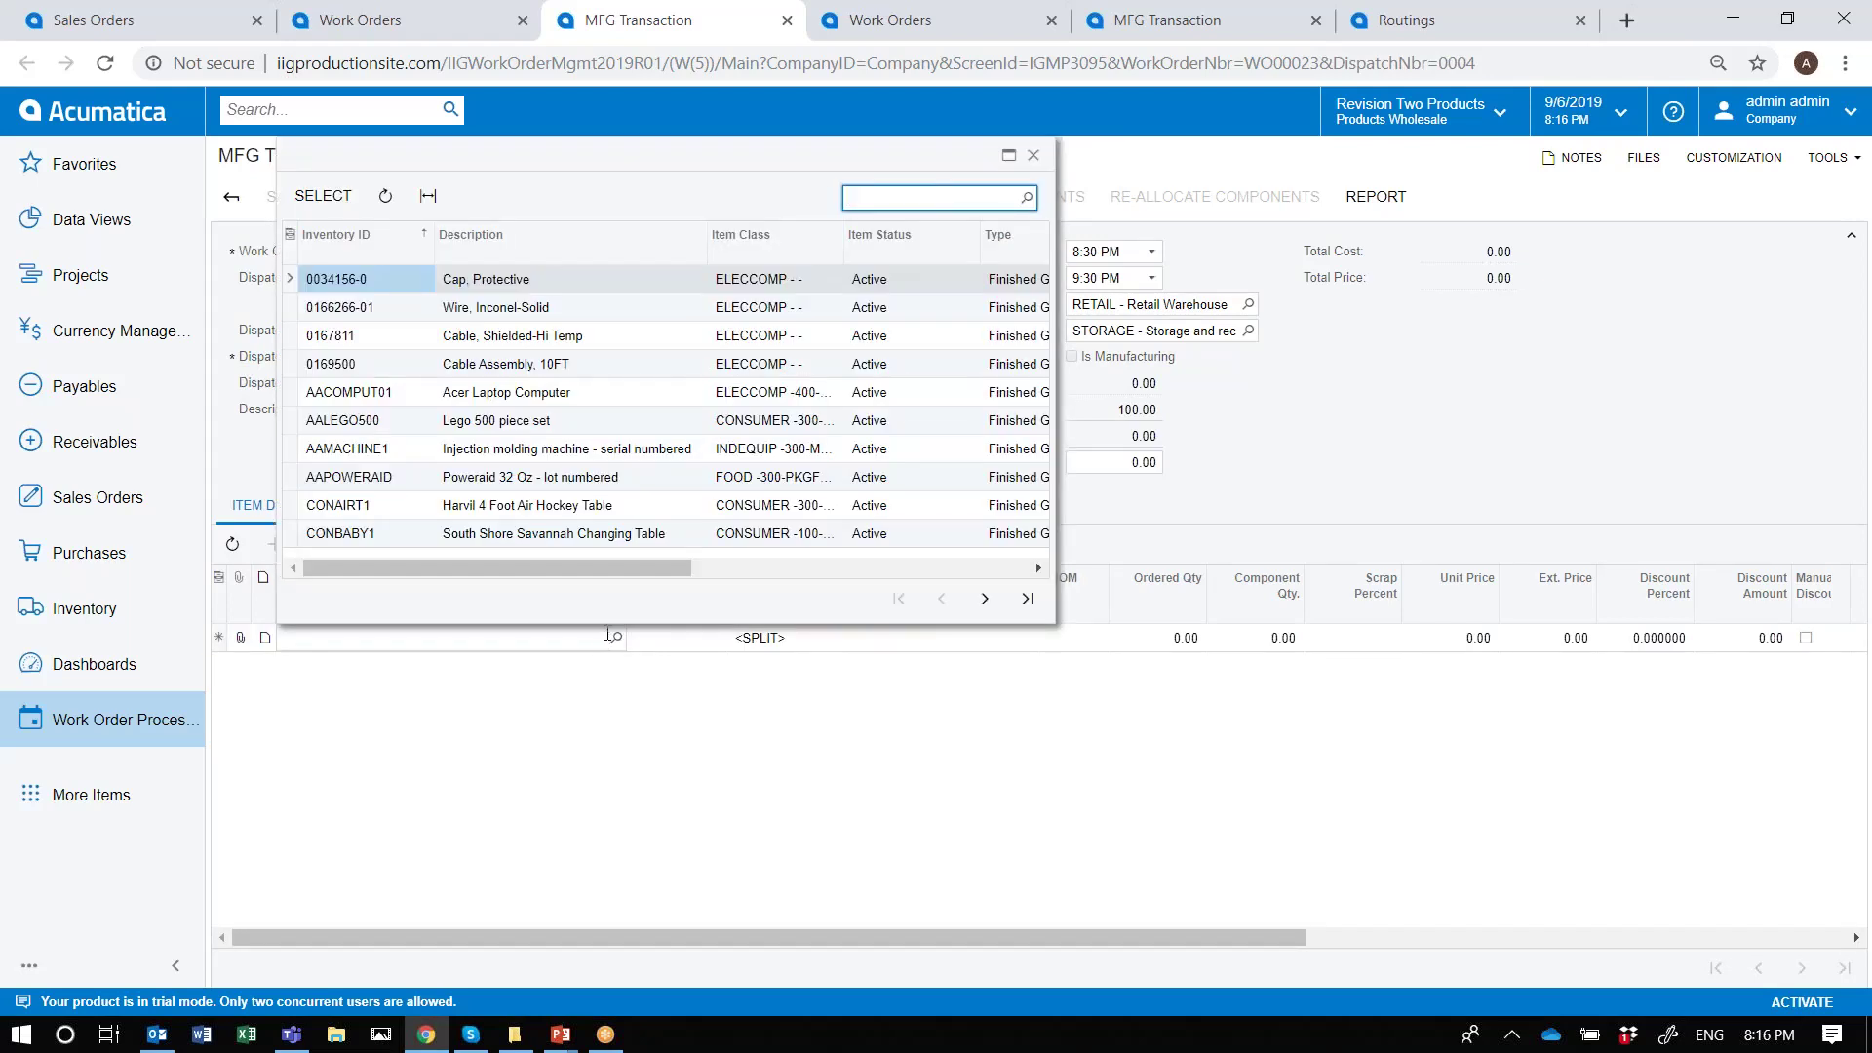
pyautogui.doubleClick(524, 421)
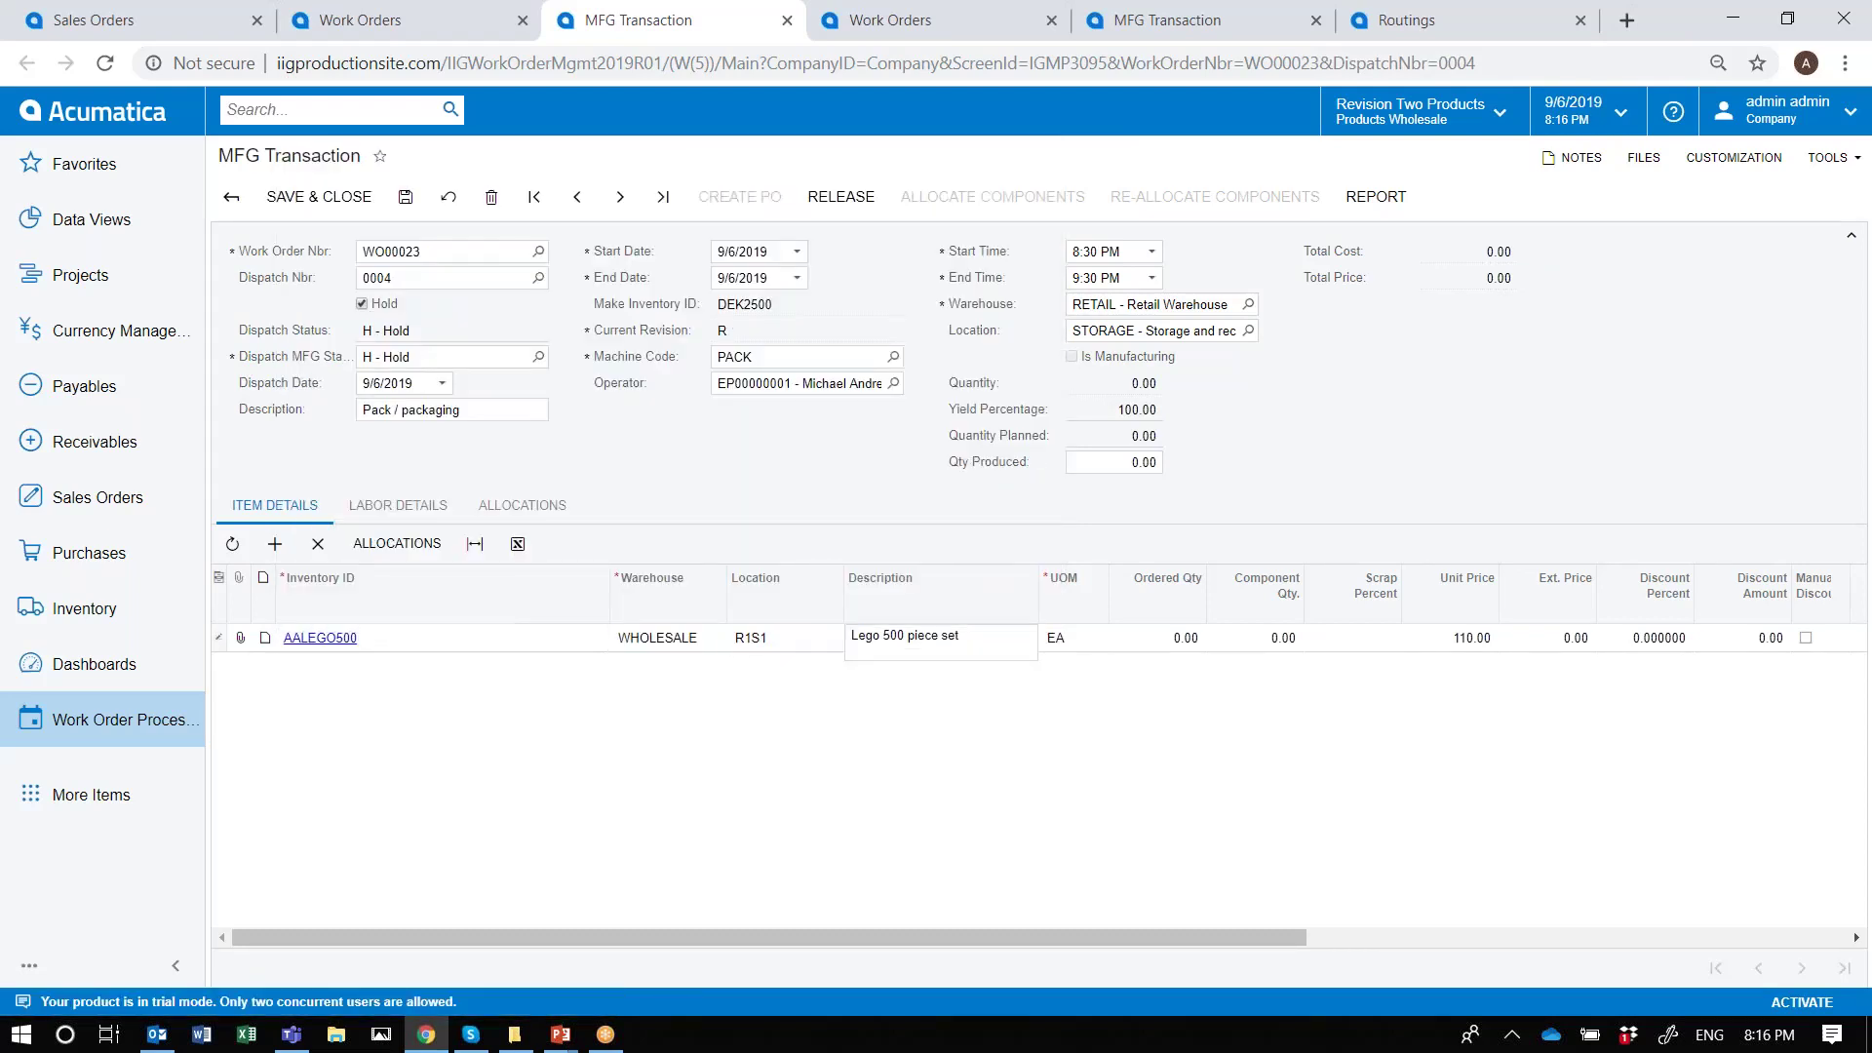
pyautogui.write('2')
pyautogui.press('Tab')
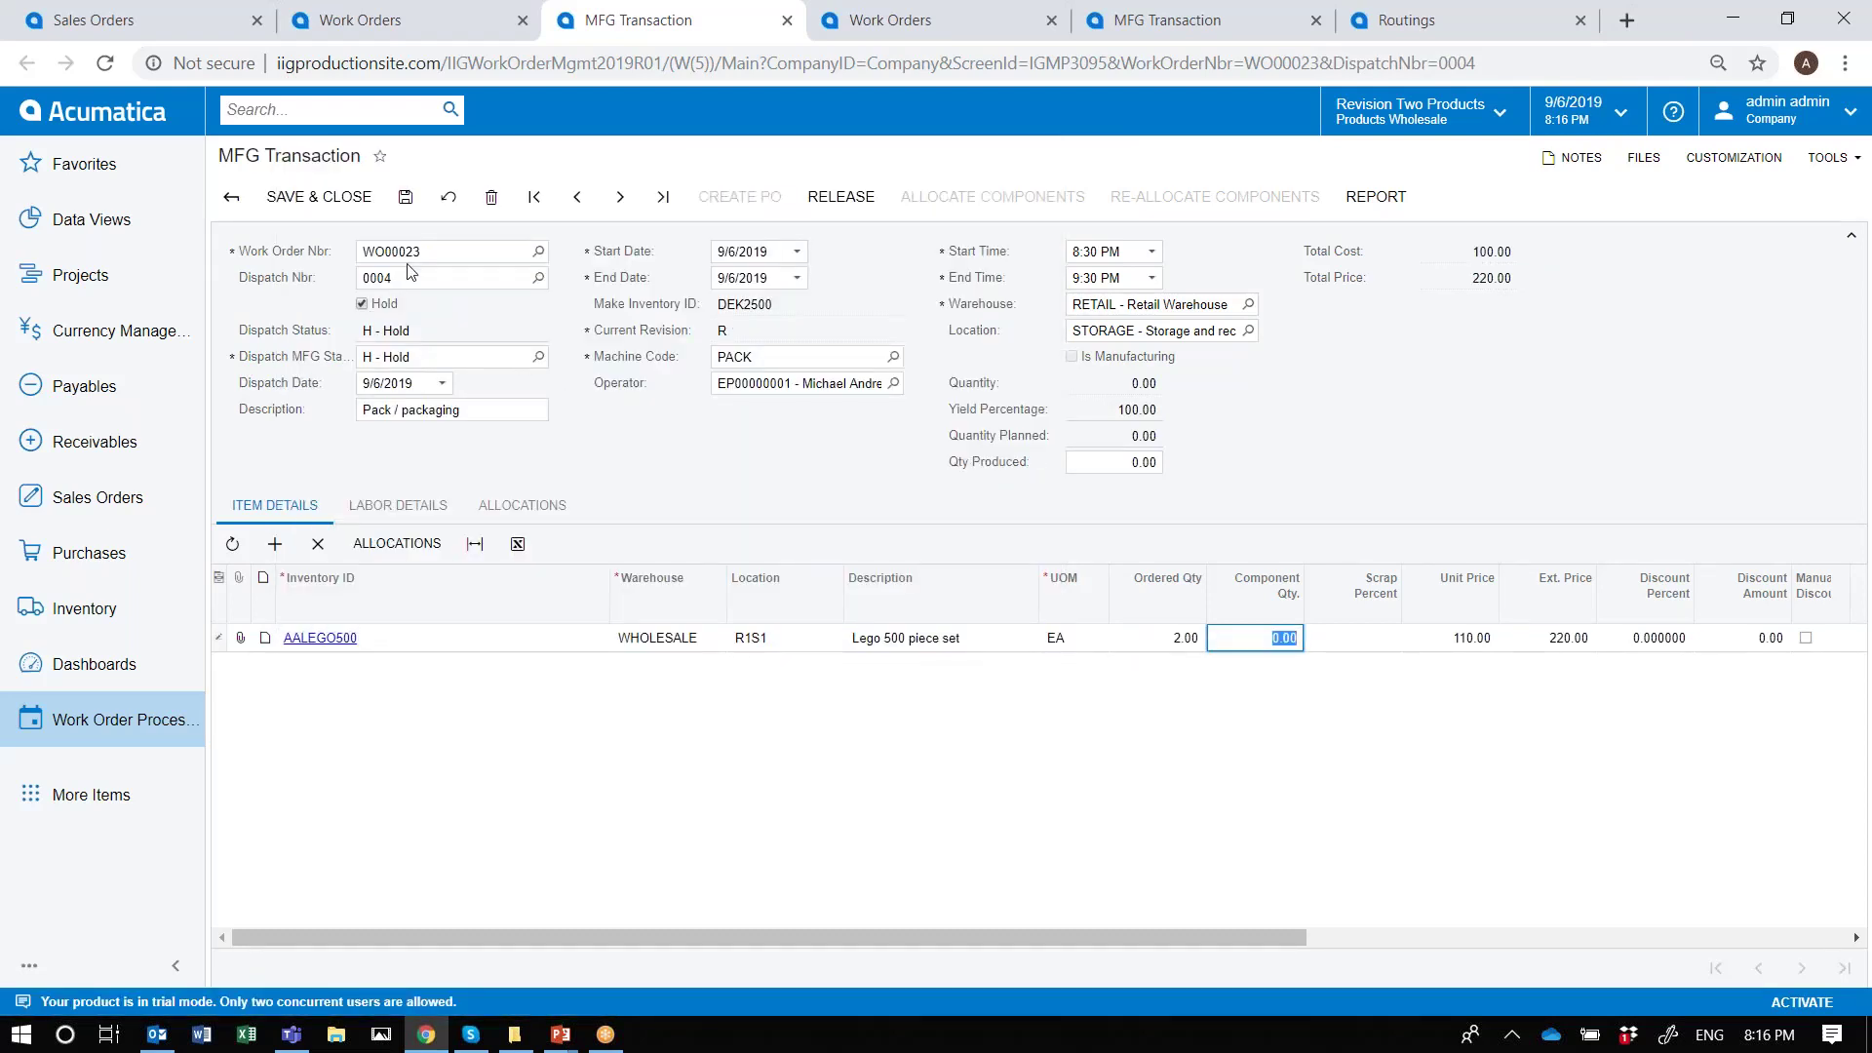
# Take dispatch 0004 off hold, save it, and release it
pyautogui.click(373, 306)
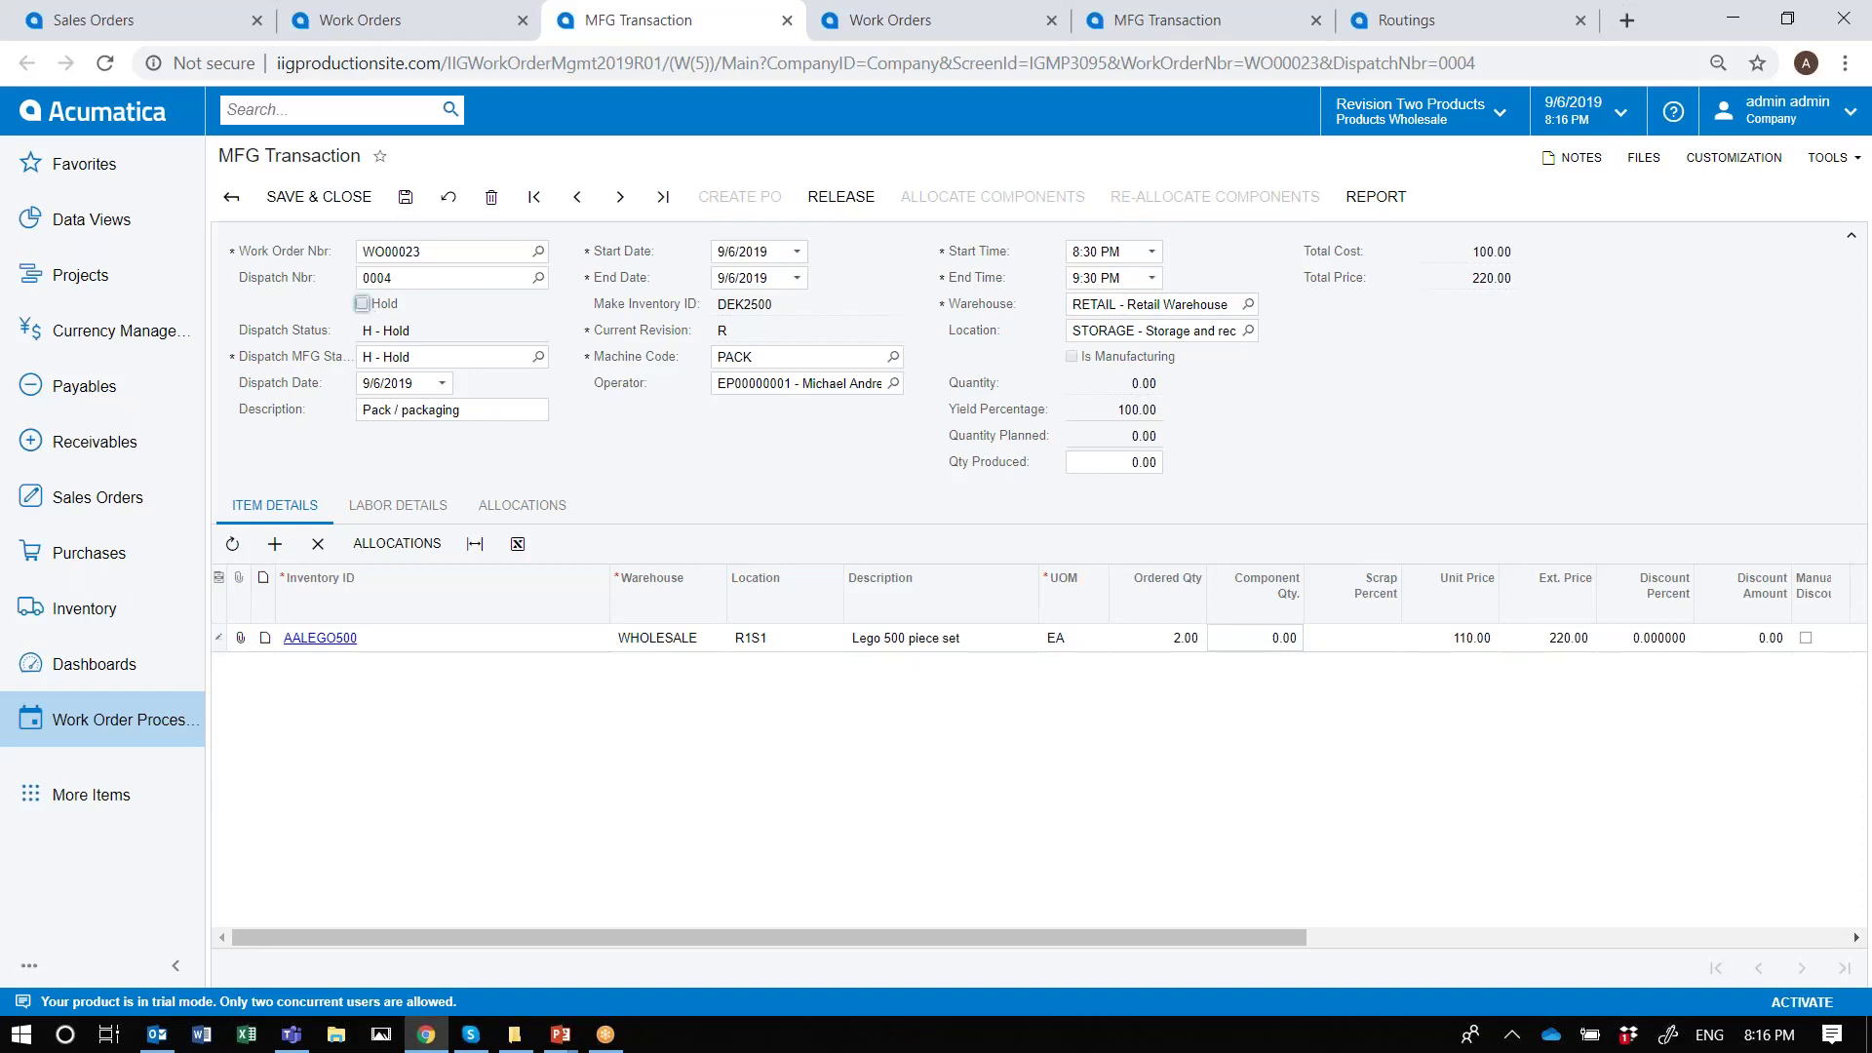
pyautogui.click(405, 196)
pyautogui.click(835, 209)
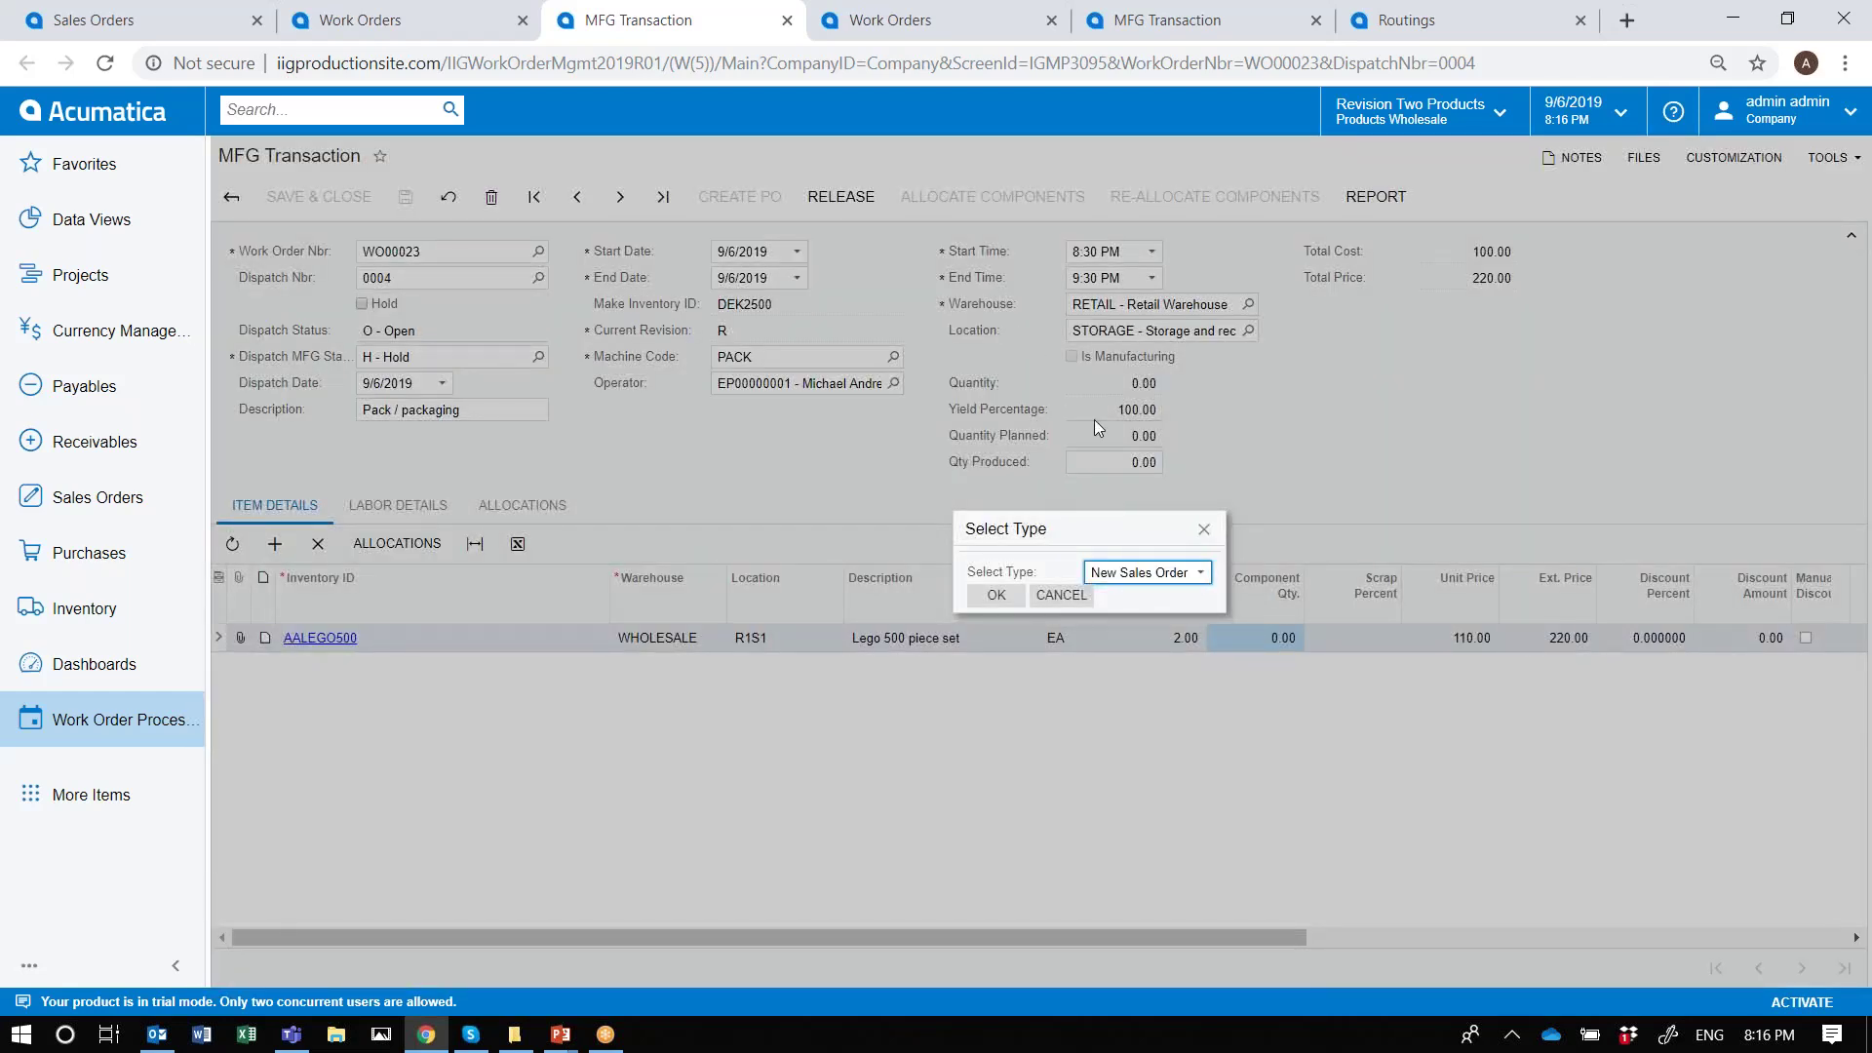
# Link the dispatch to existing SO-type sales order SO004797, found by sorting newest first
pyautogui.click(1200, 573)
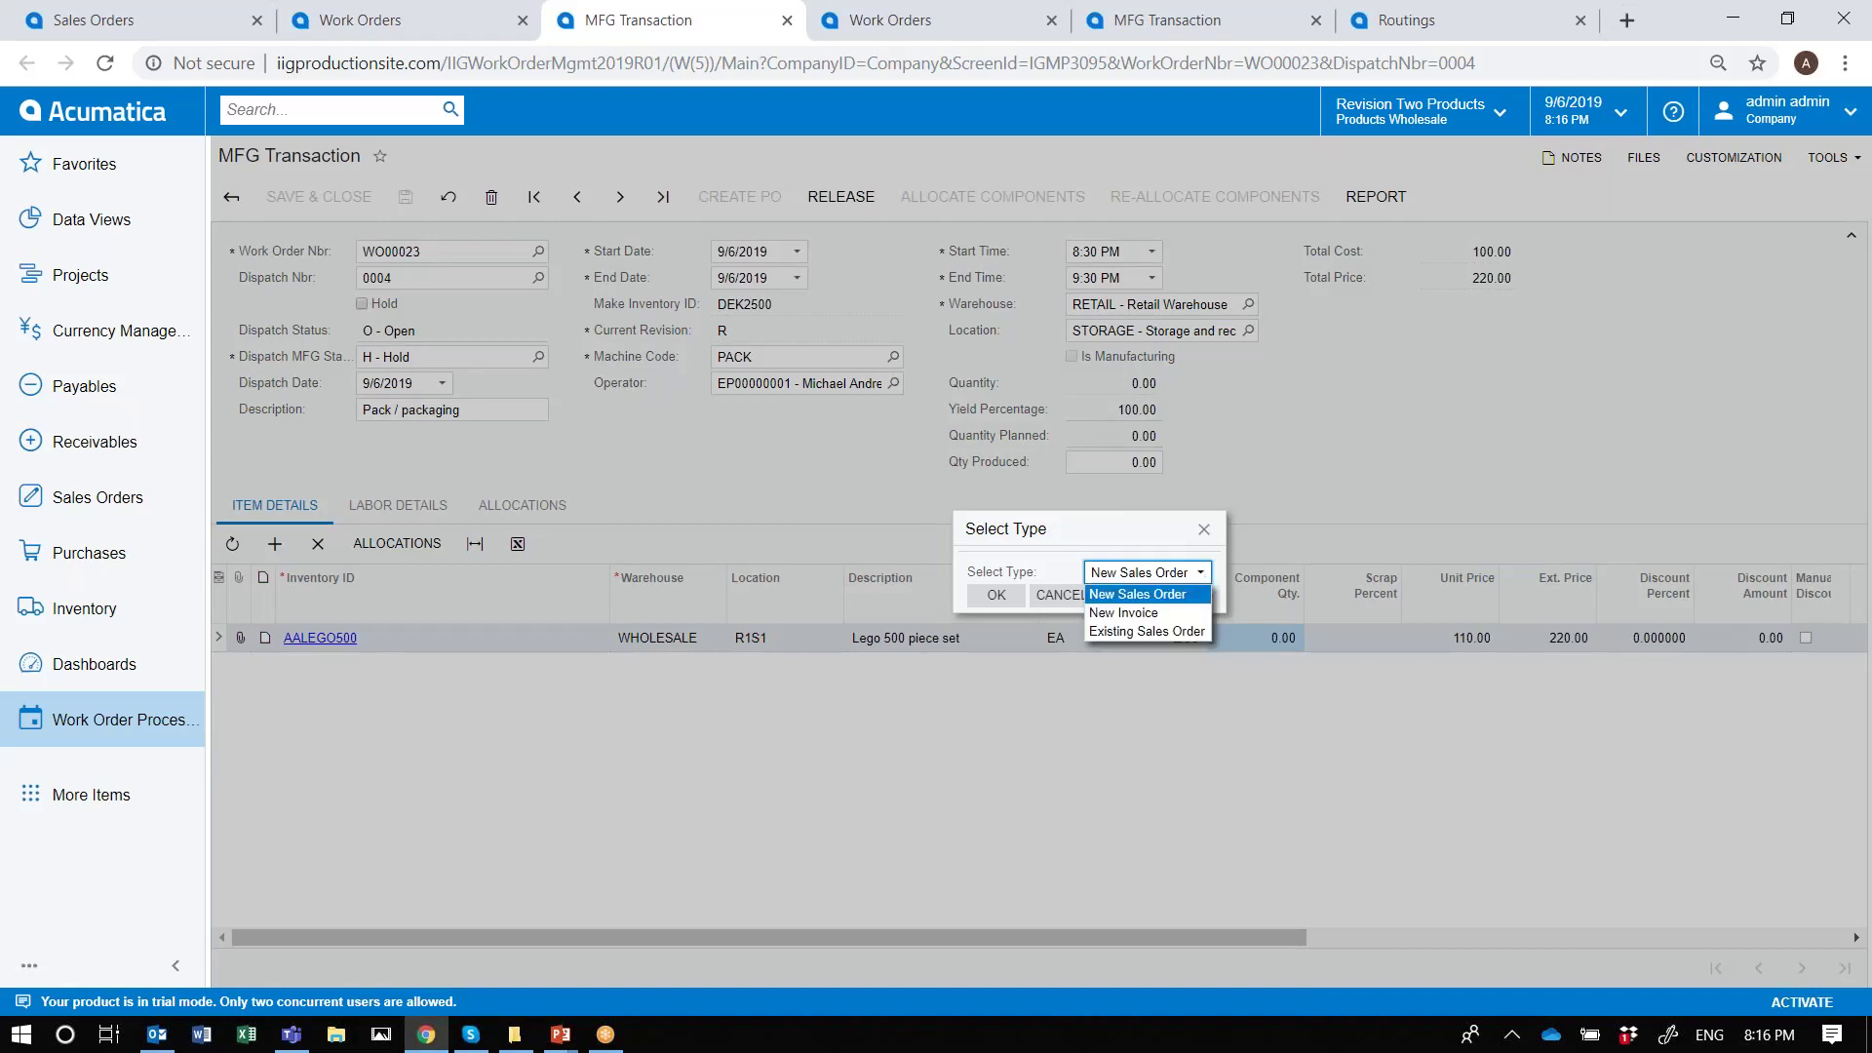
pyautogui.click(1178, 630)
pyautogui.click(1165, 597)
pyautogui.write('so')
pyautogui.press('Tab')
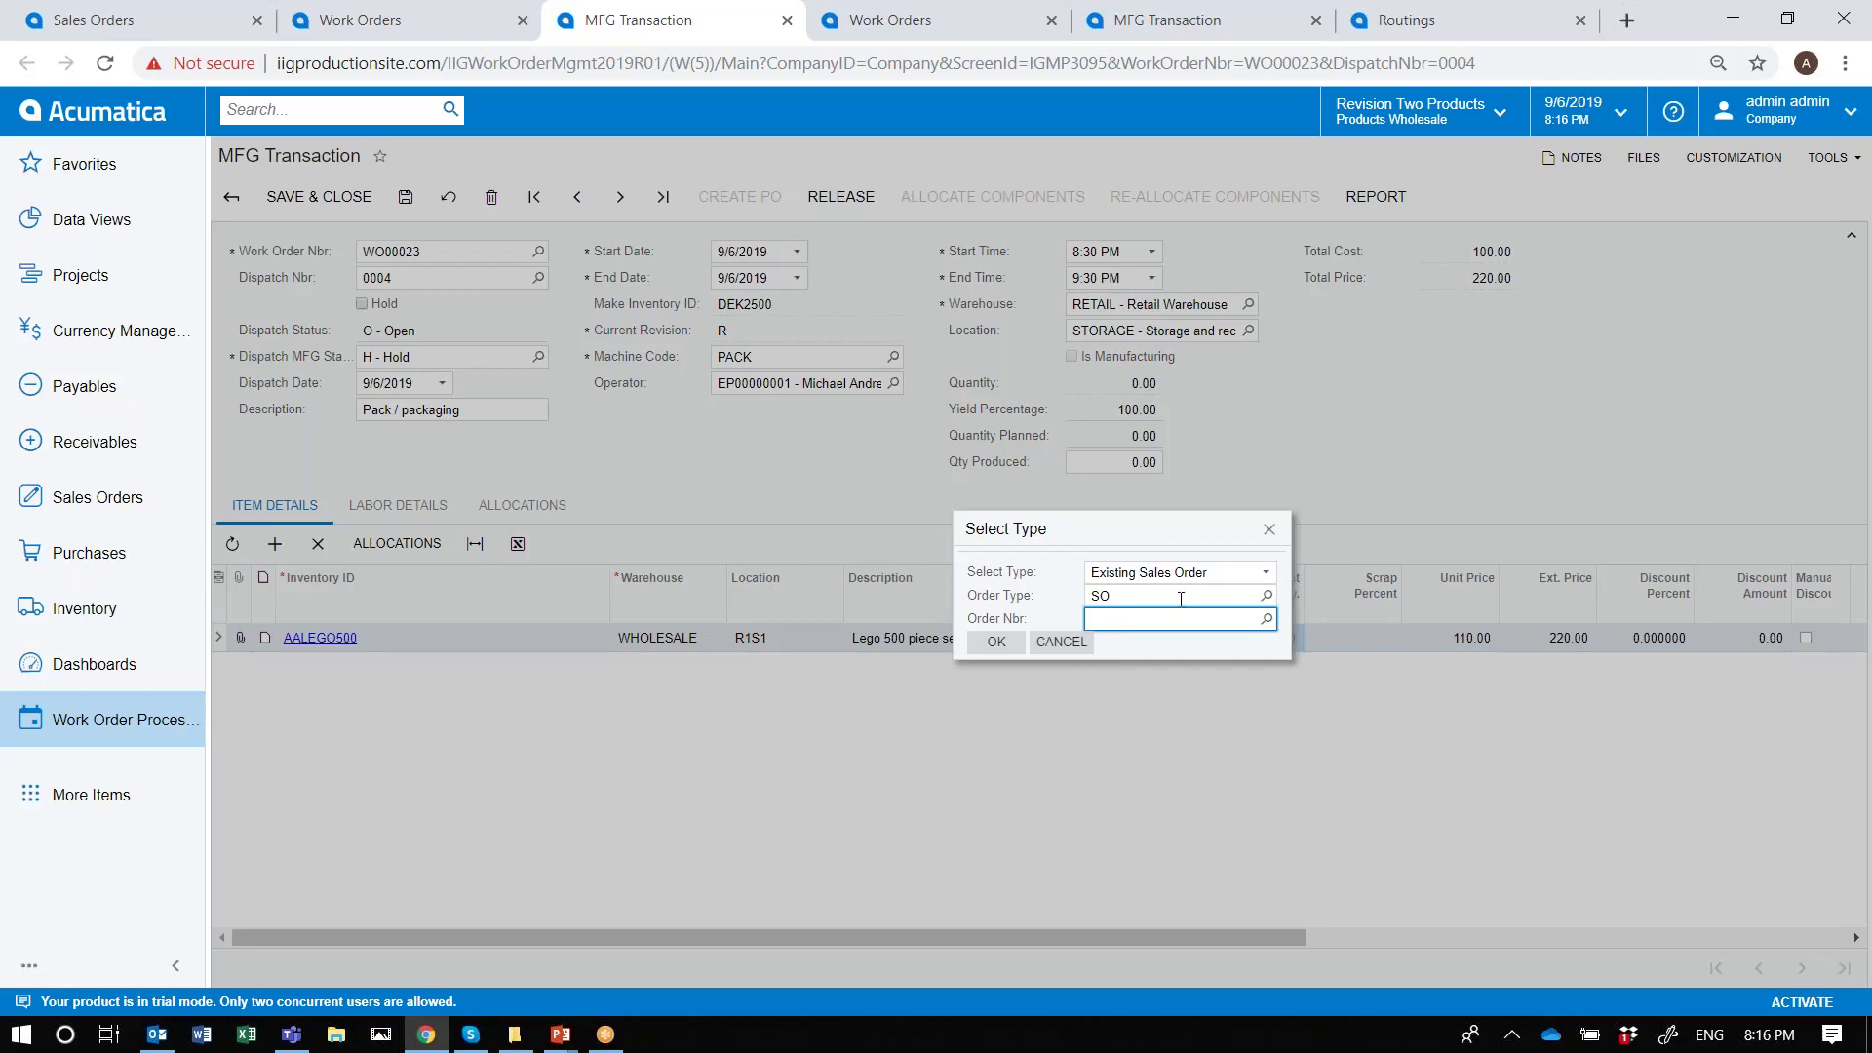
pyautogui.click(1265, 618)
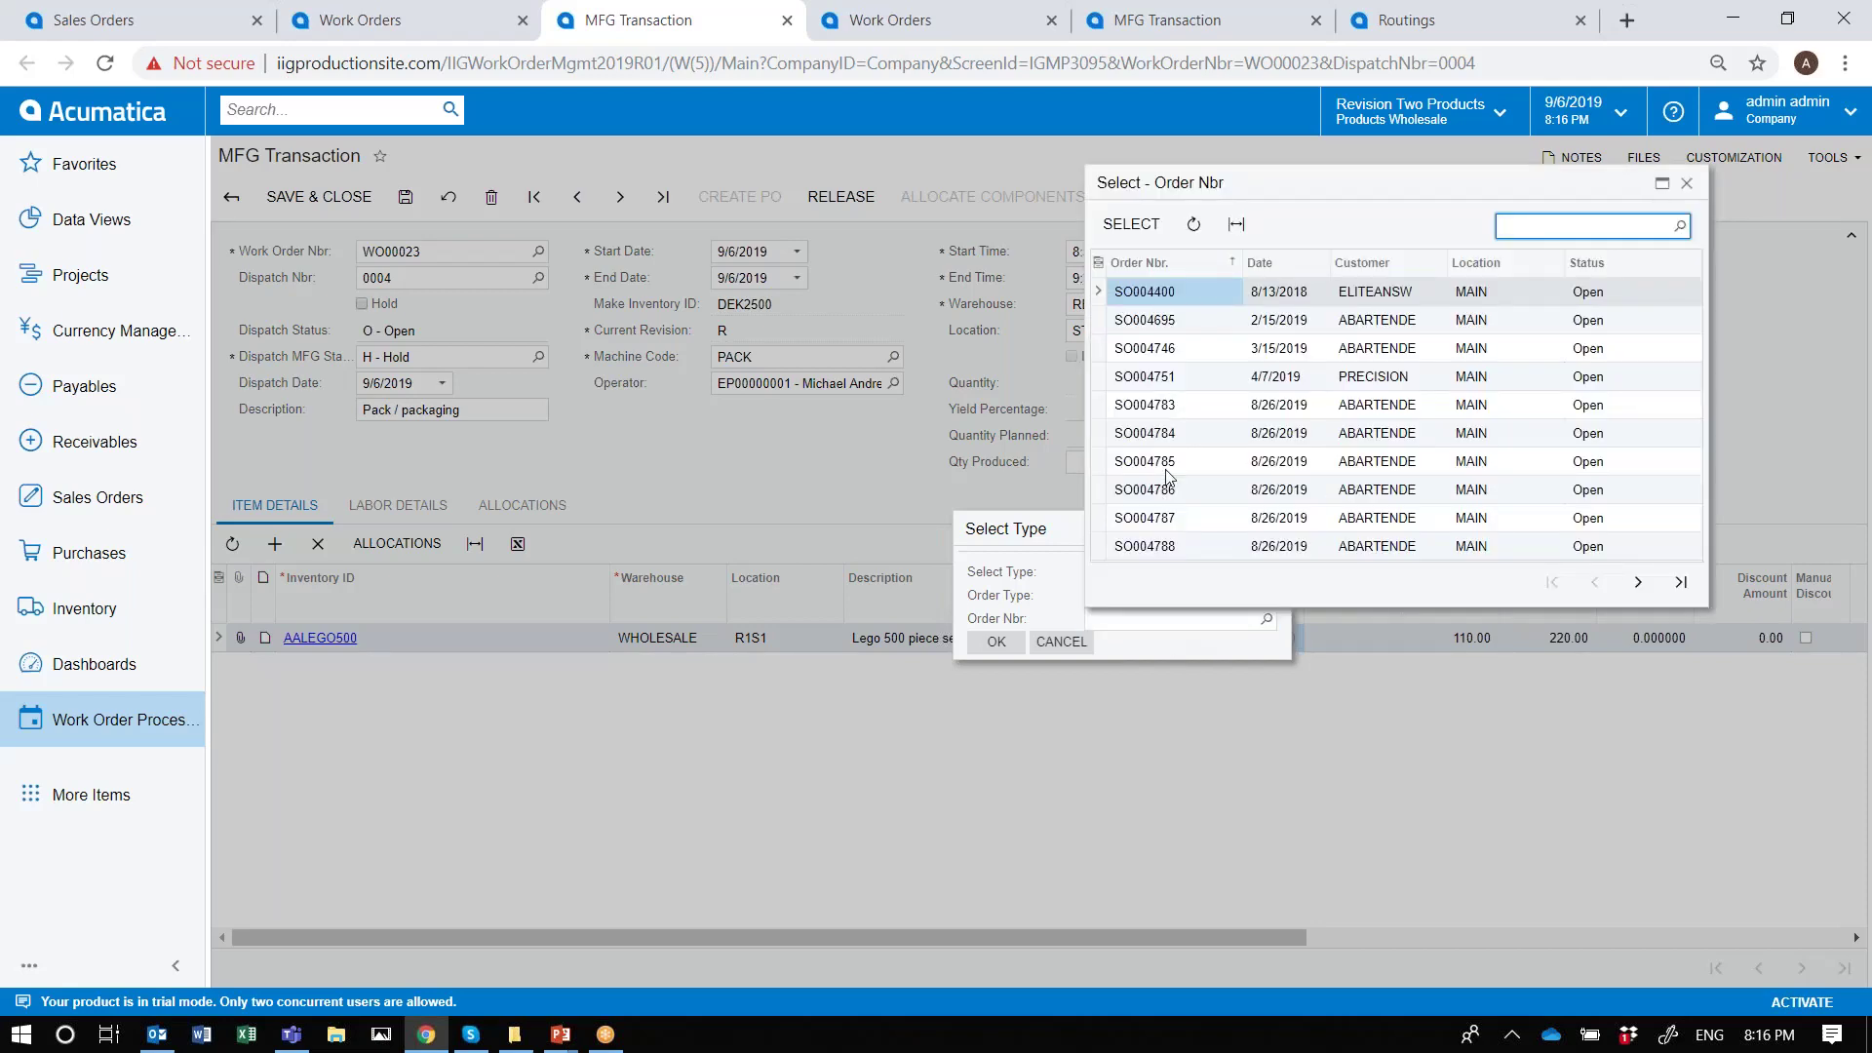
pyautogui.click(1188, 273)
pyautogui.click(1189, 322)
pyautogui.doubleClick(1174, 292)
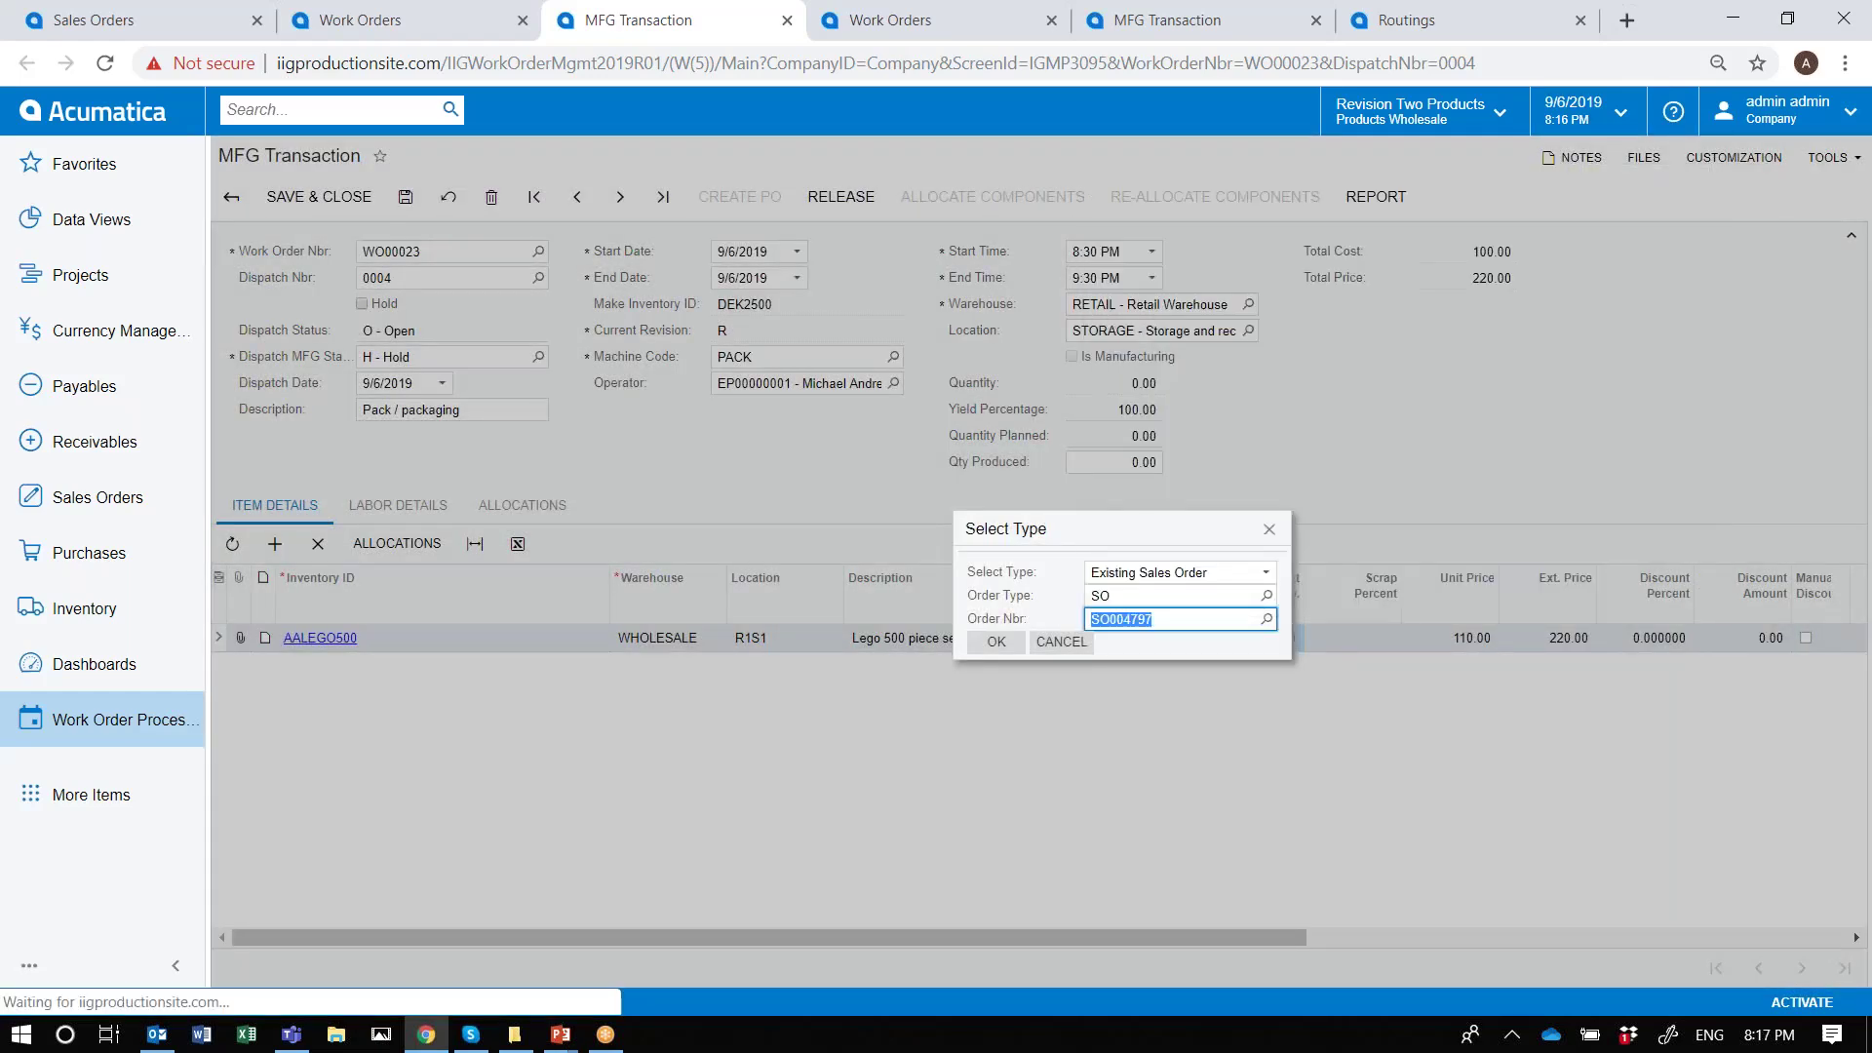
pyautogui.click(993, 655)
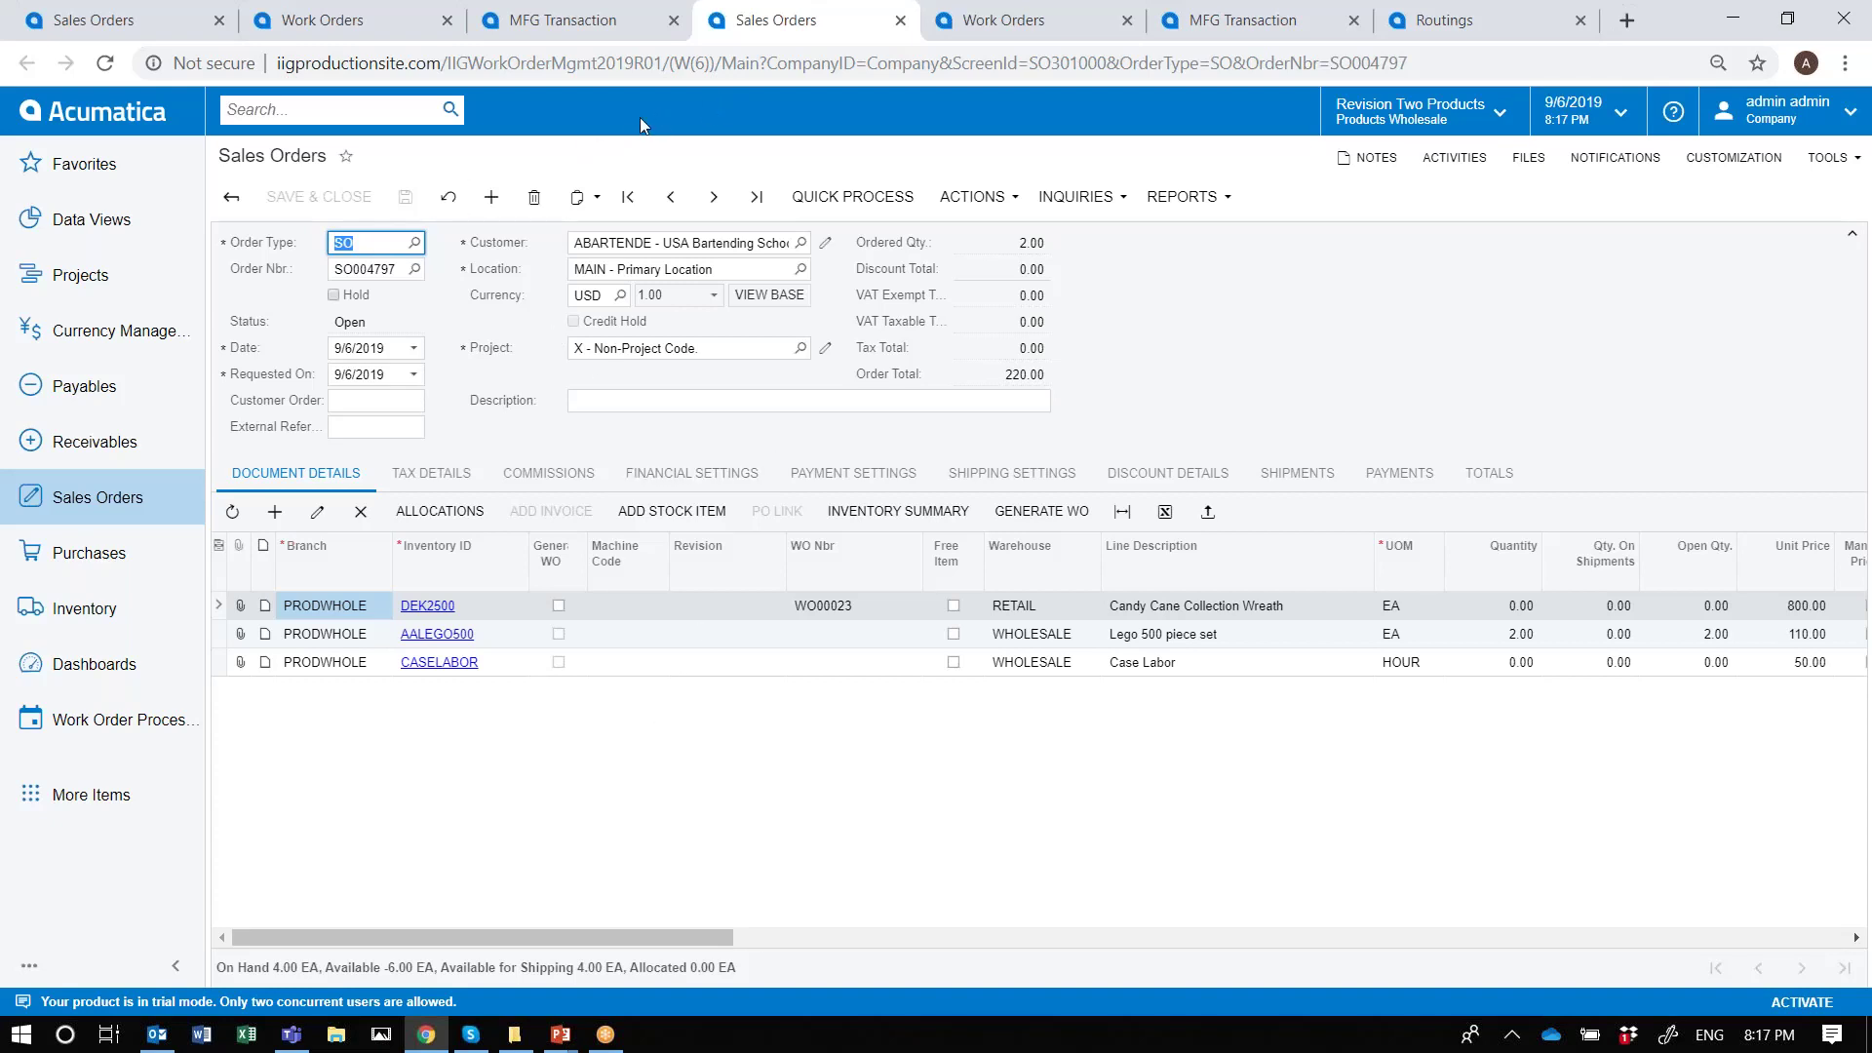
# Go to Calculate Quantity to Produce/Purchase under Work Order Processing, then reopen that menu
pyautogui.rightClick(92, 719)
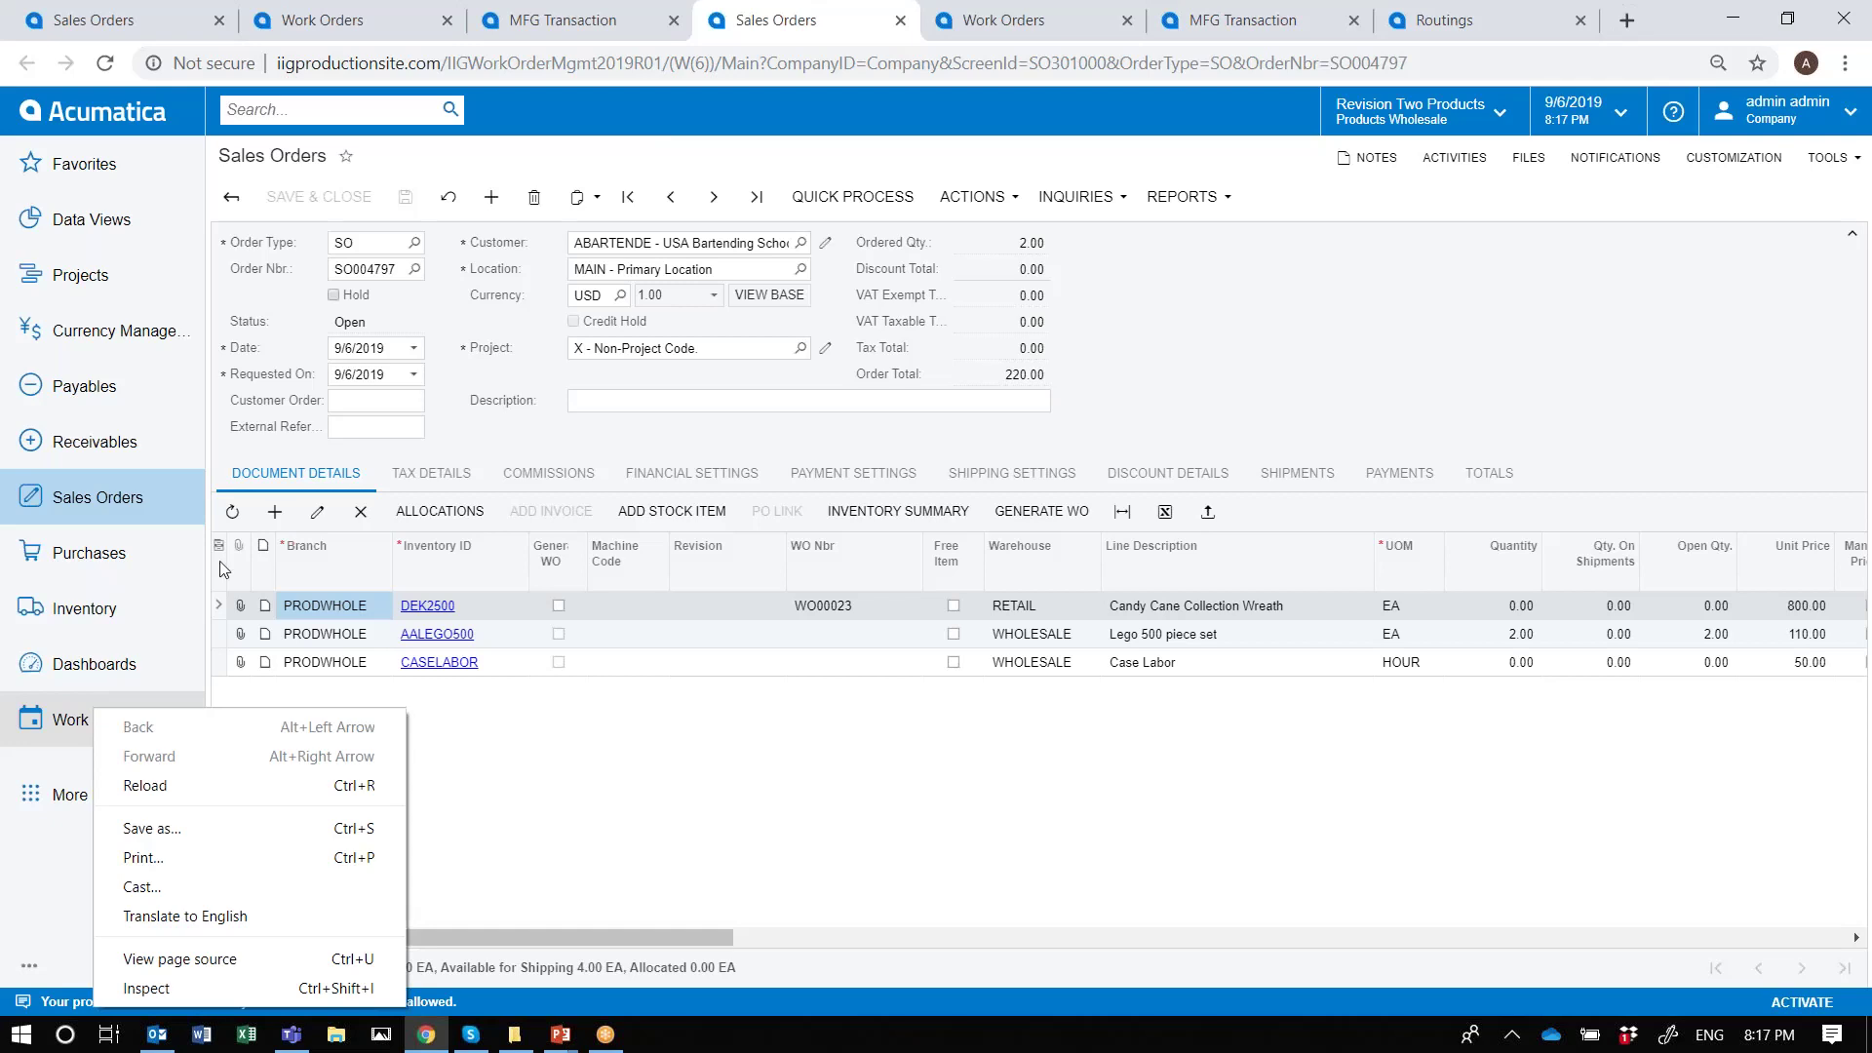
pyautogui.press('Escape')
pyautogui.click(92, 719)
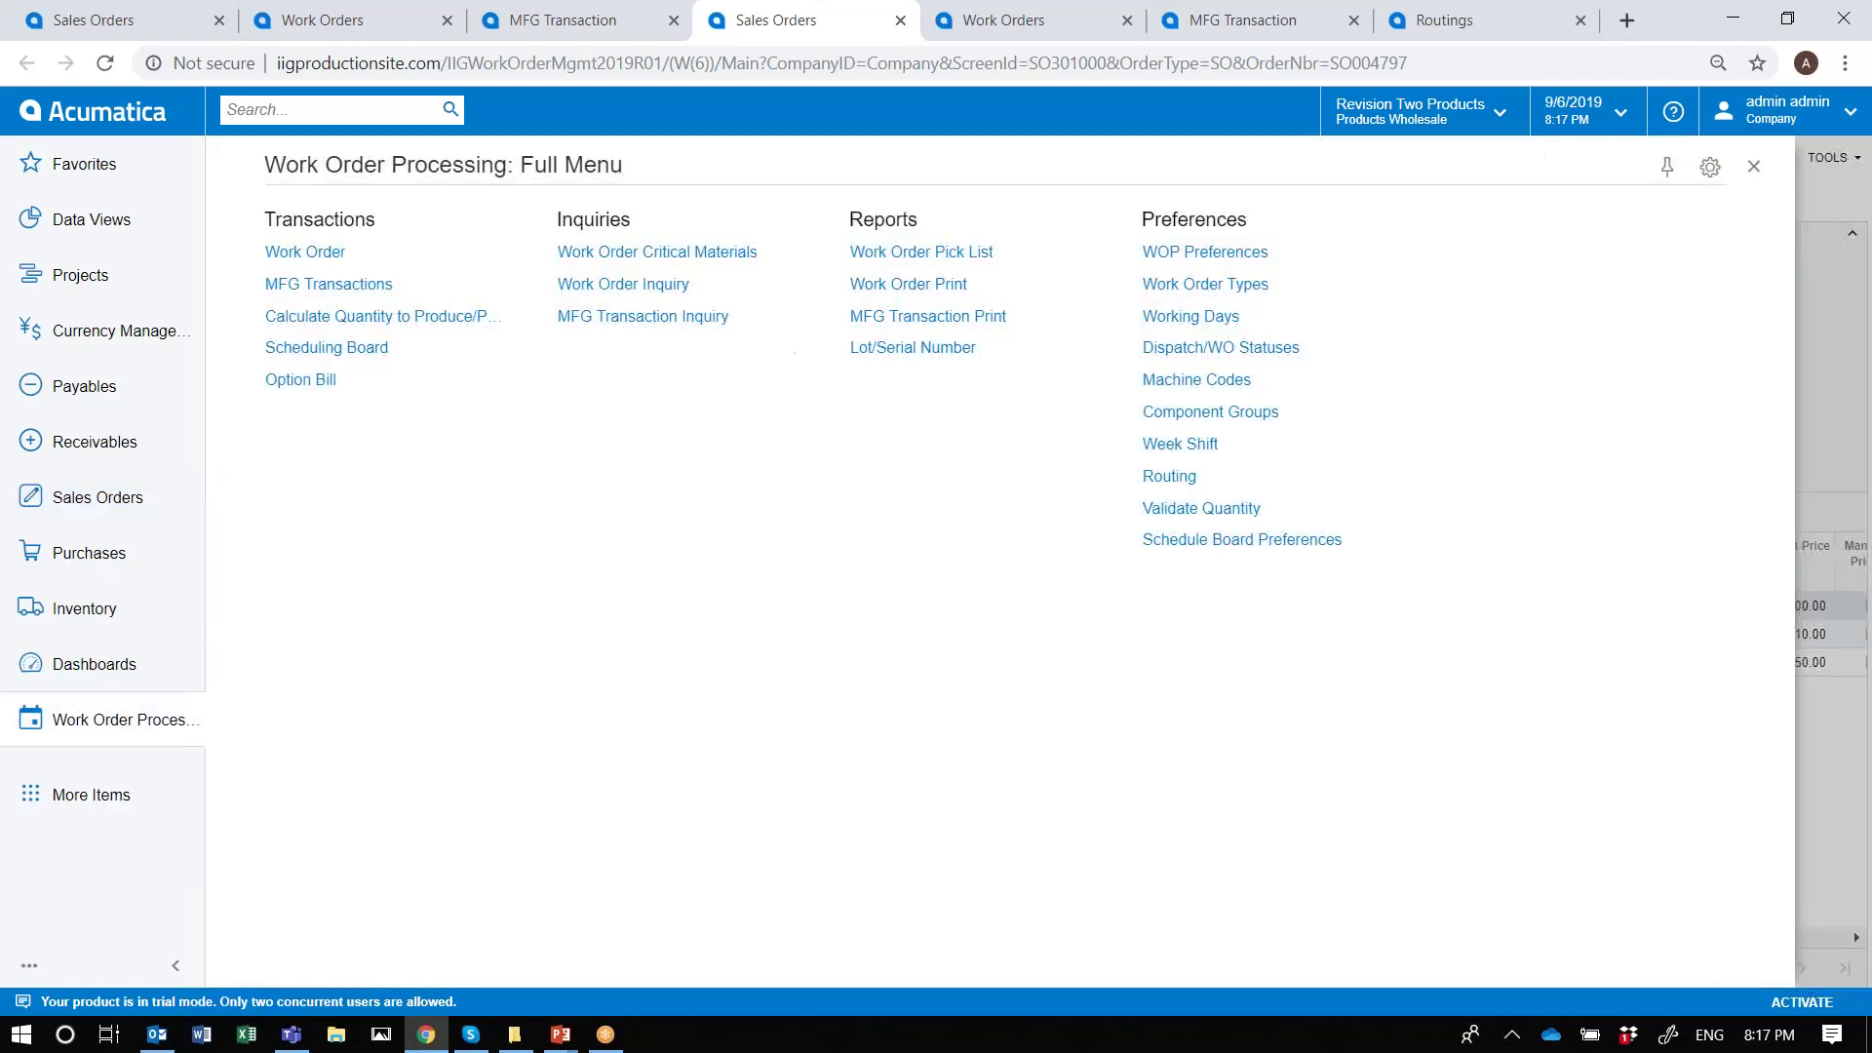
pyautogui.click(356, 314)
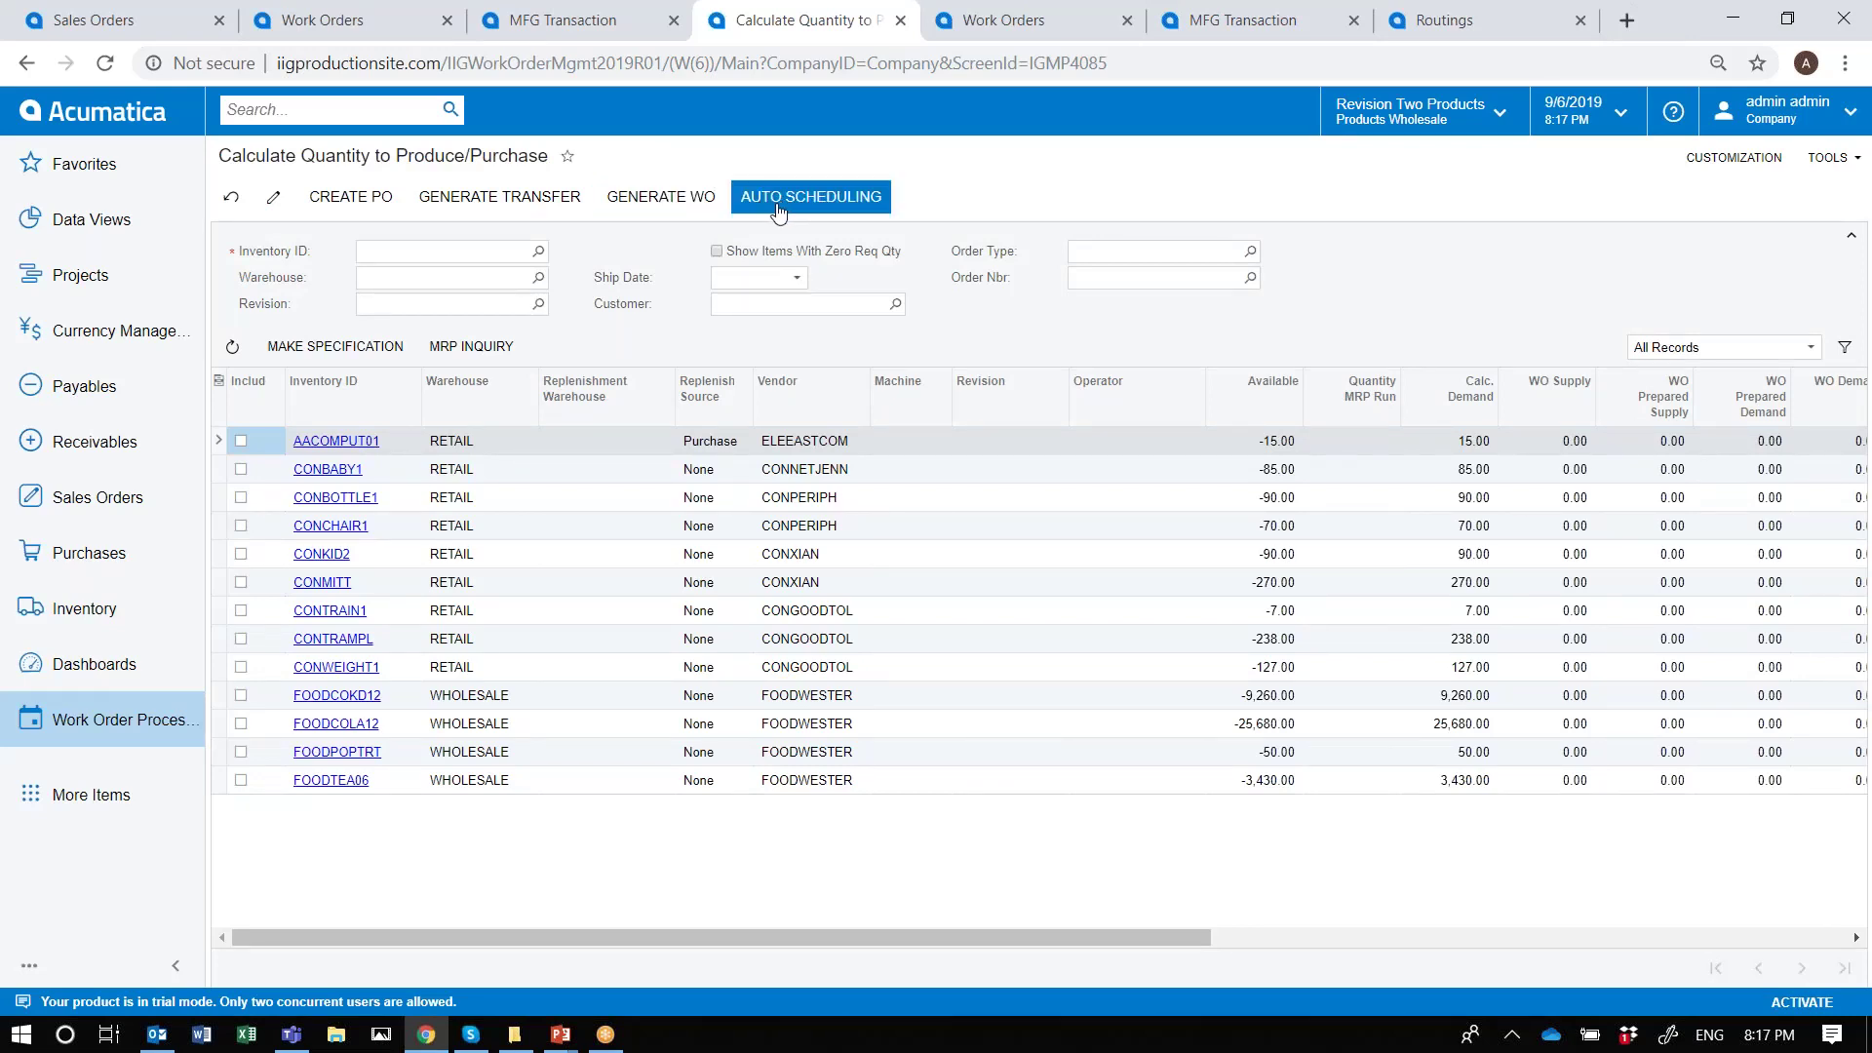
pyautogui.click(124, 731)
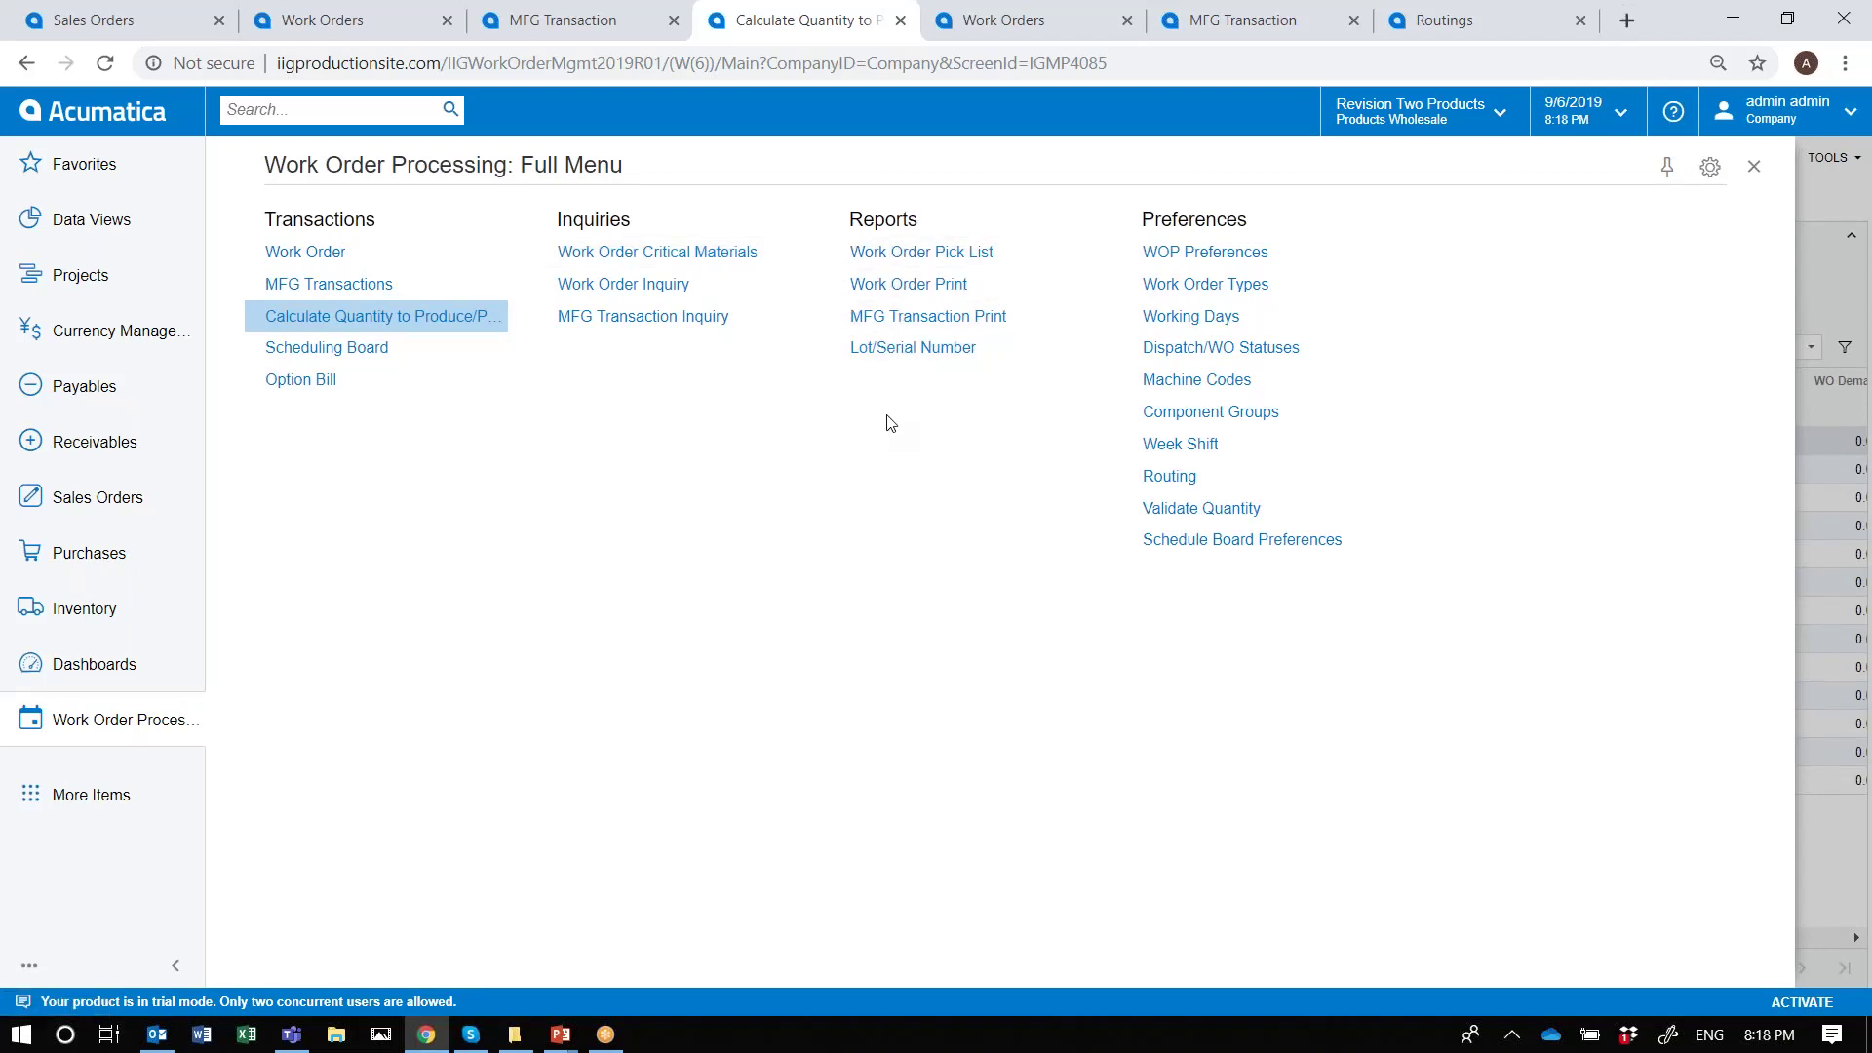
# Open the Scheduling Board
pyautogui.click(379, 352)
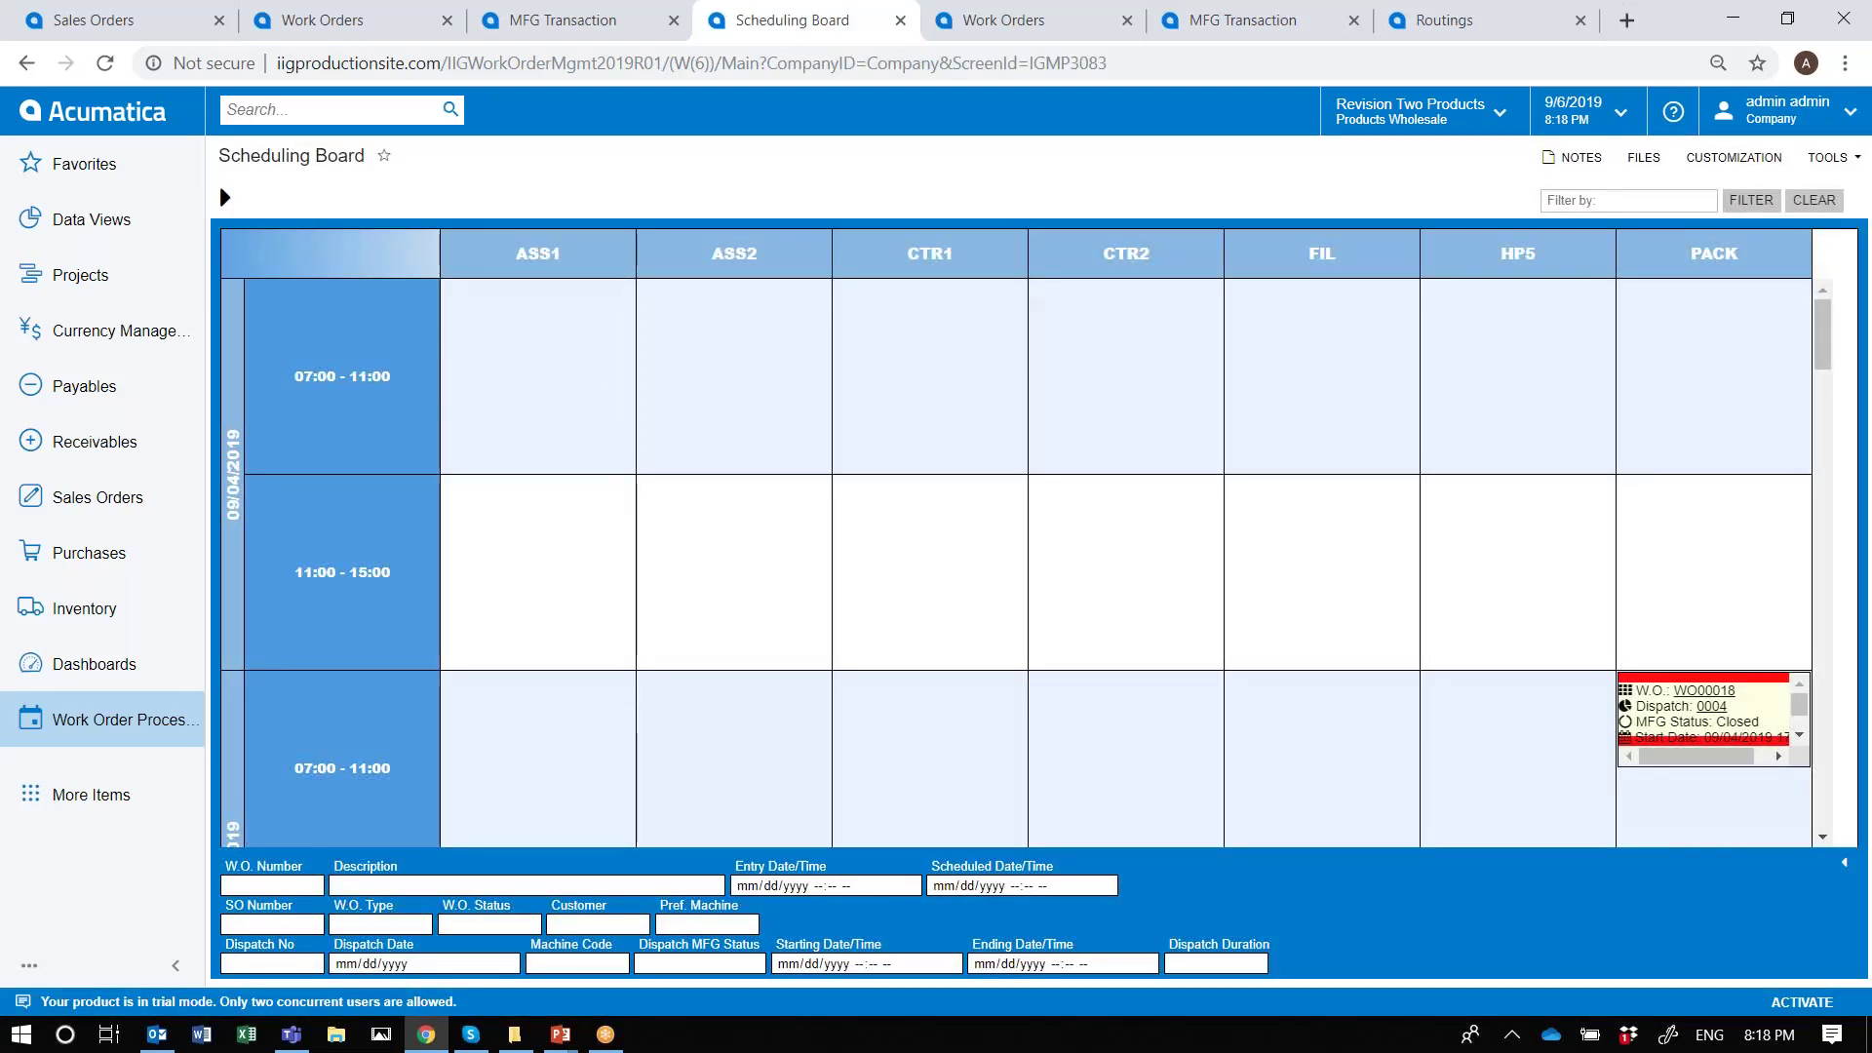
pyautogui.click(1825, 836)
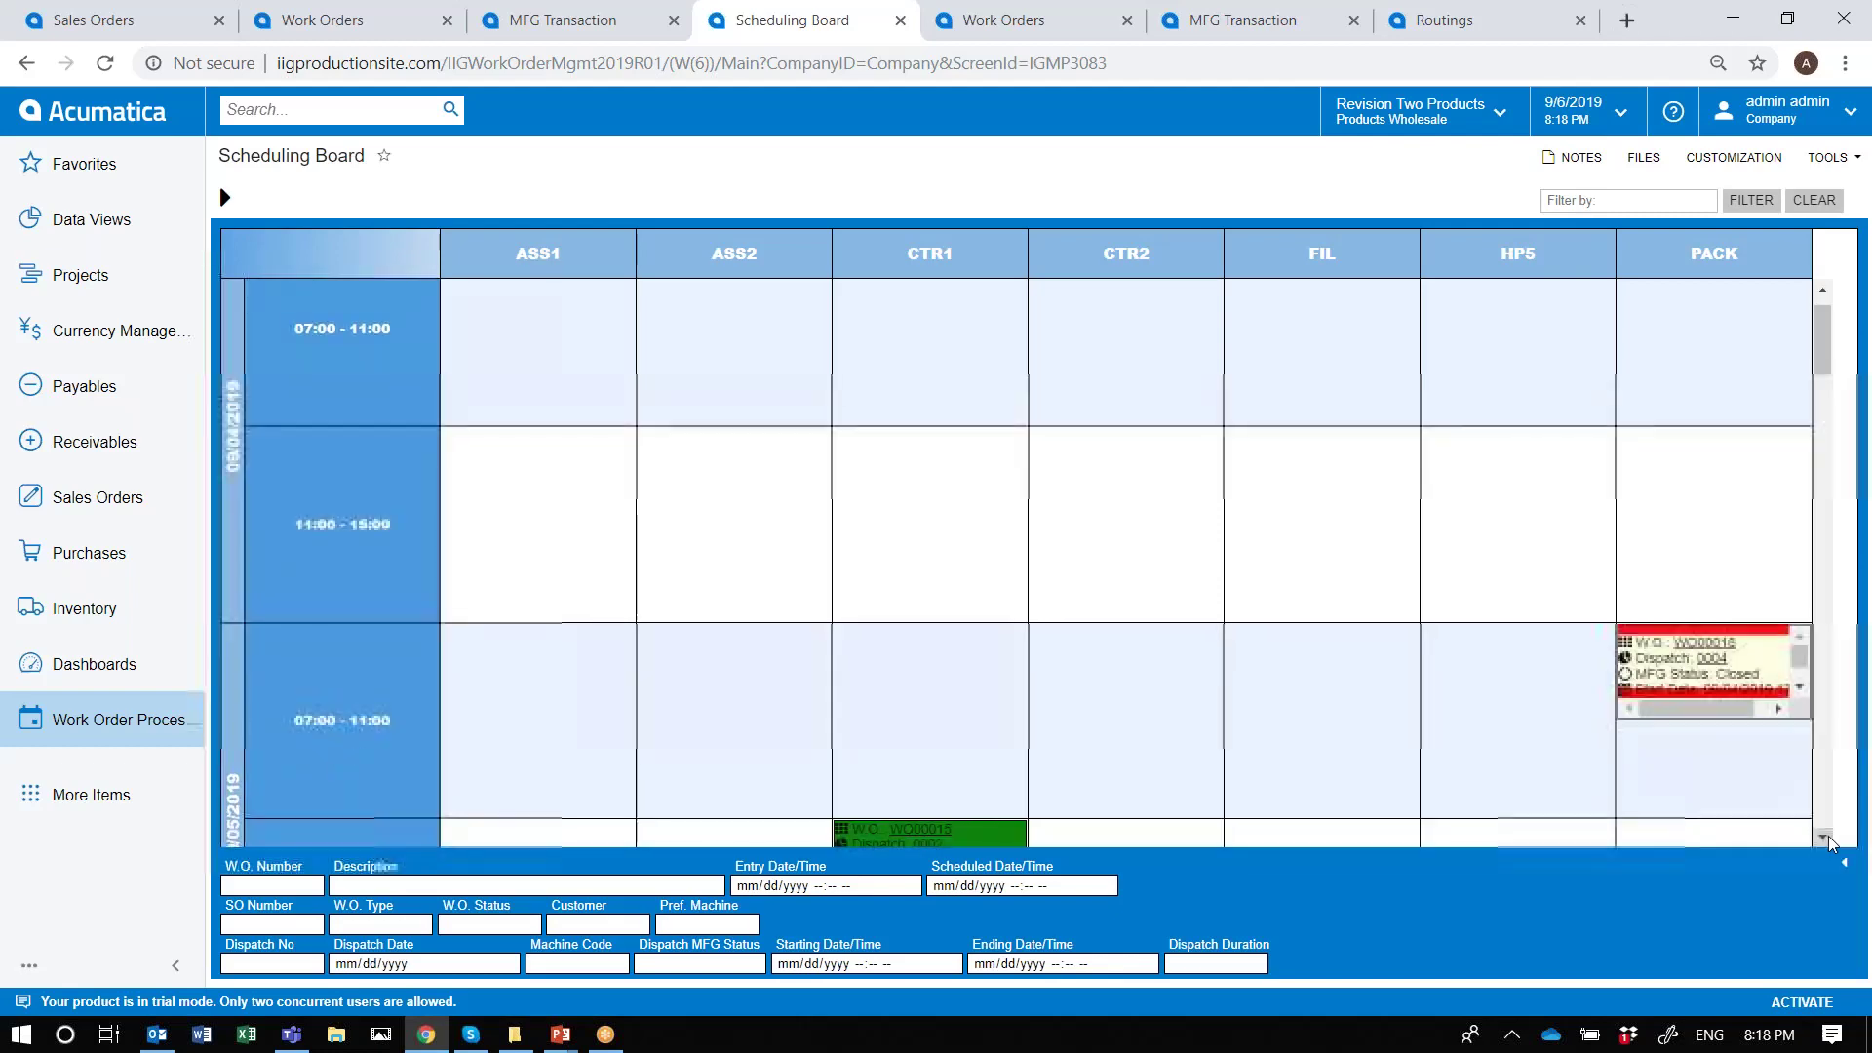
pyautogui.click(1825, 836)
pyautogui.rightClick(1828, 834)
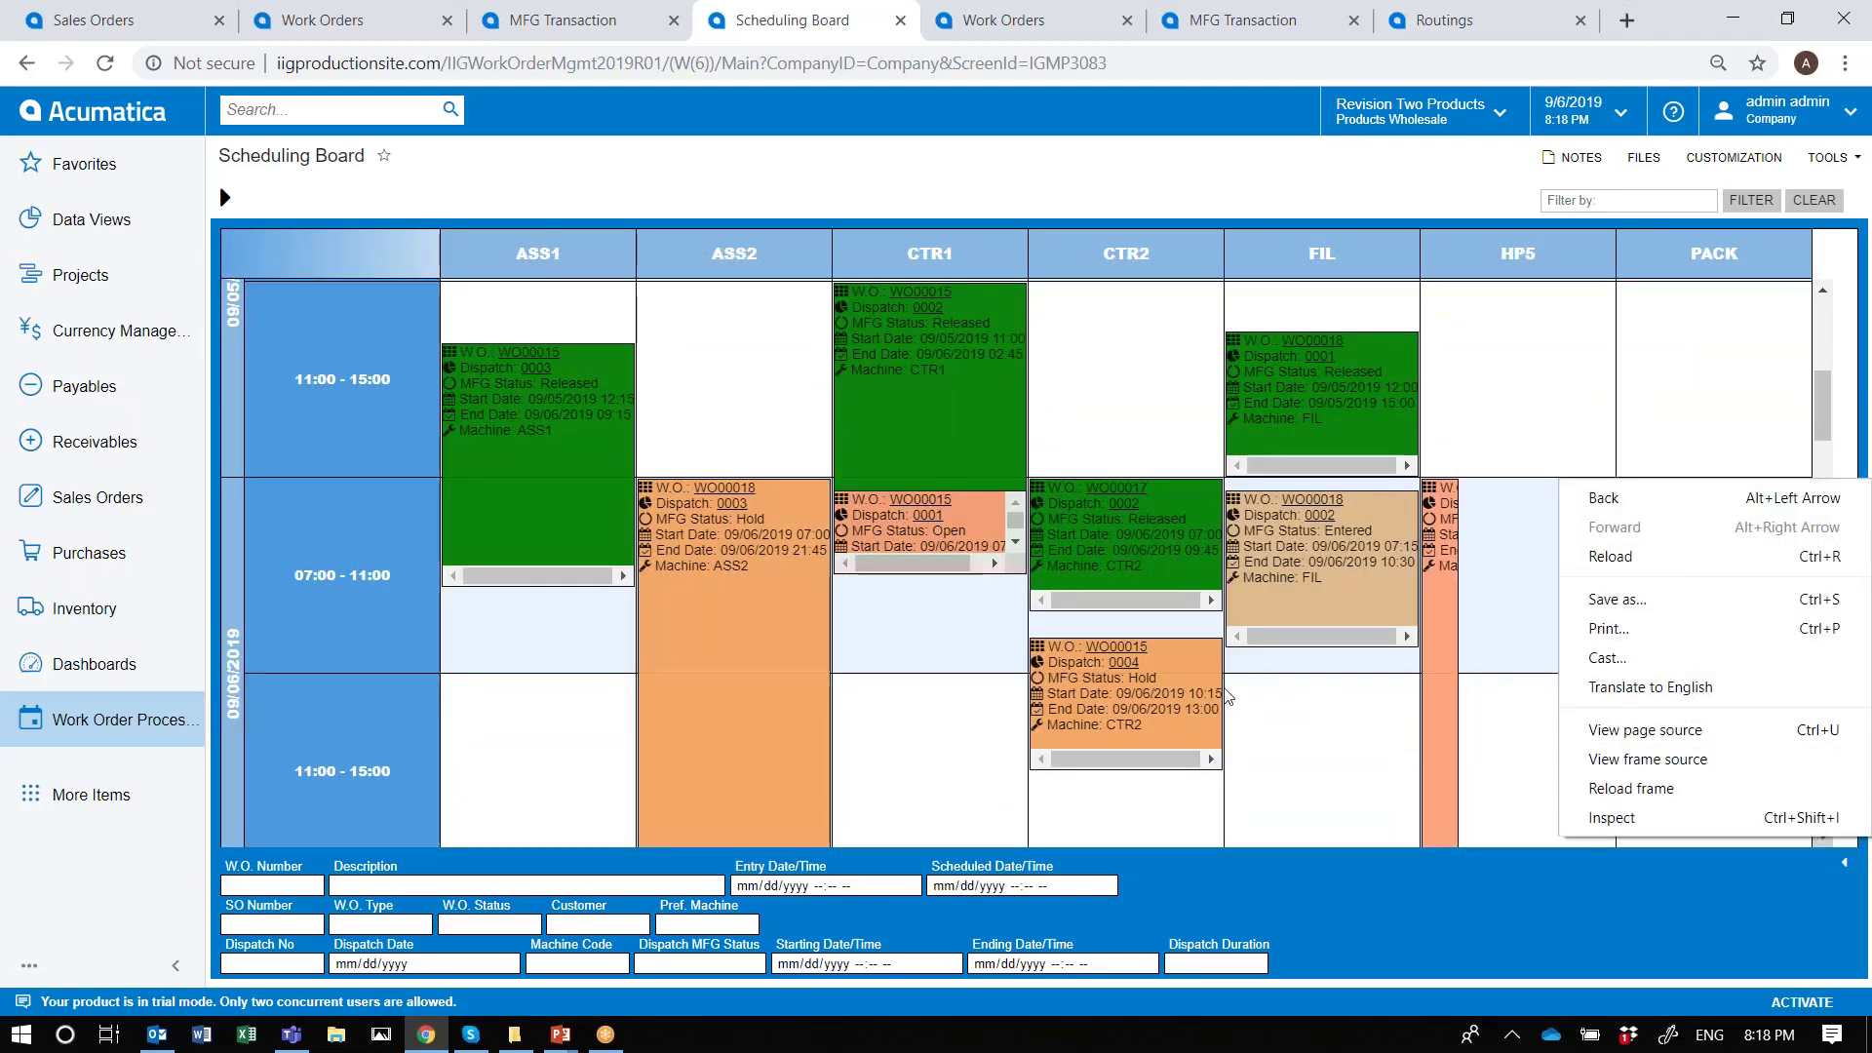
pyautogui.click(543, 492)
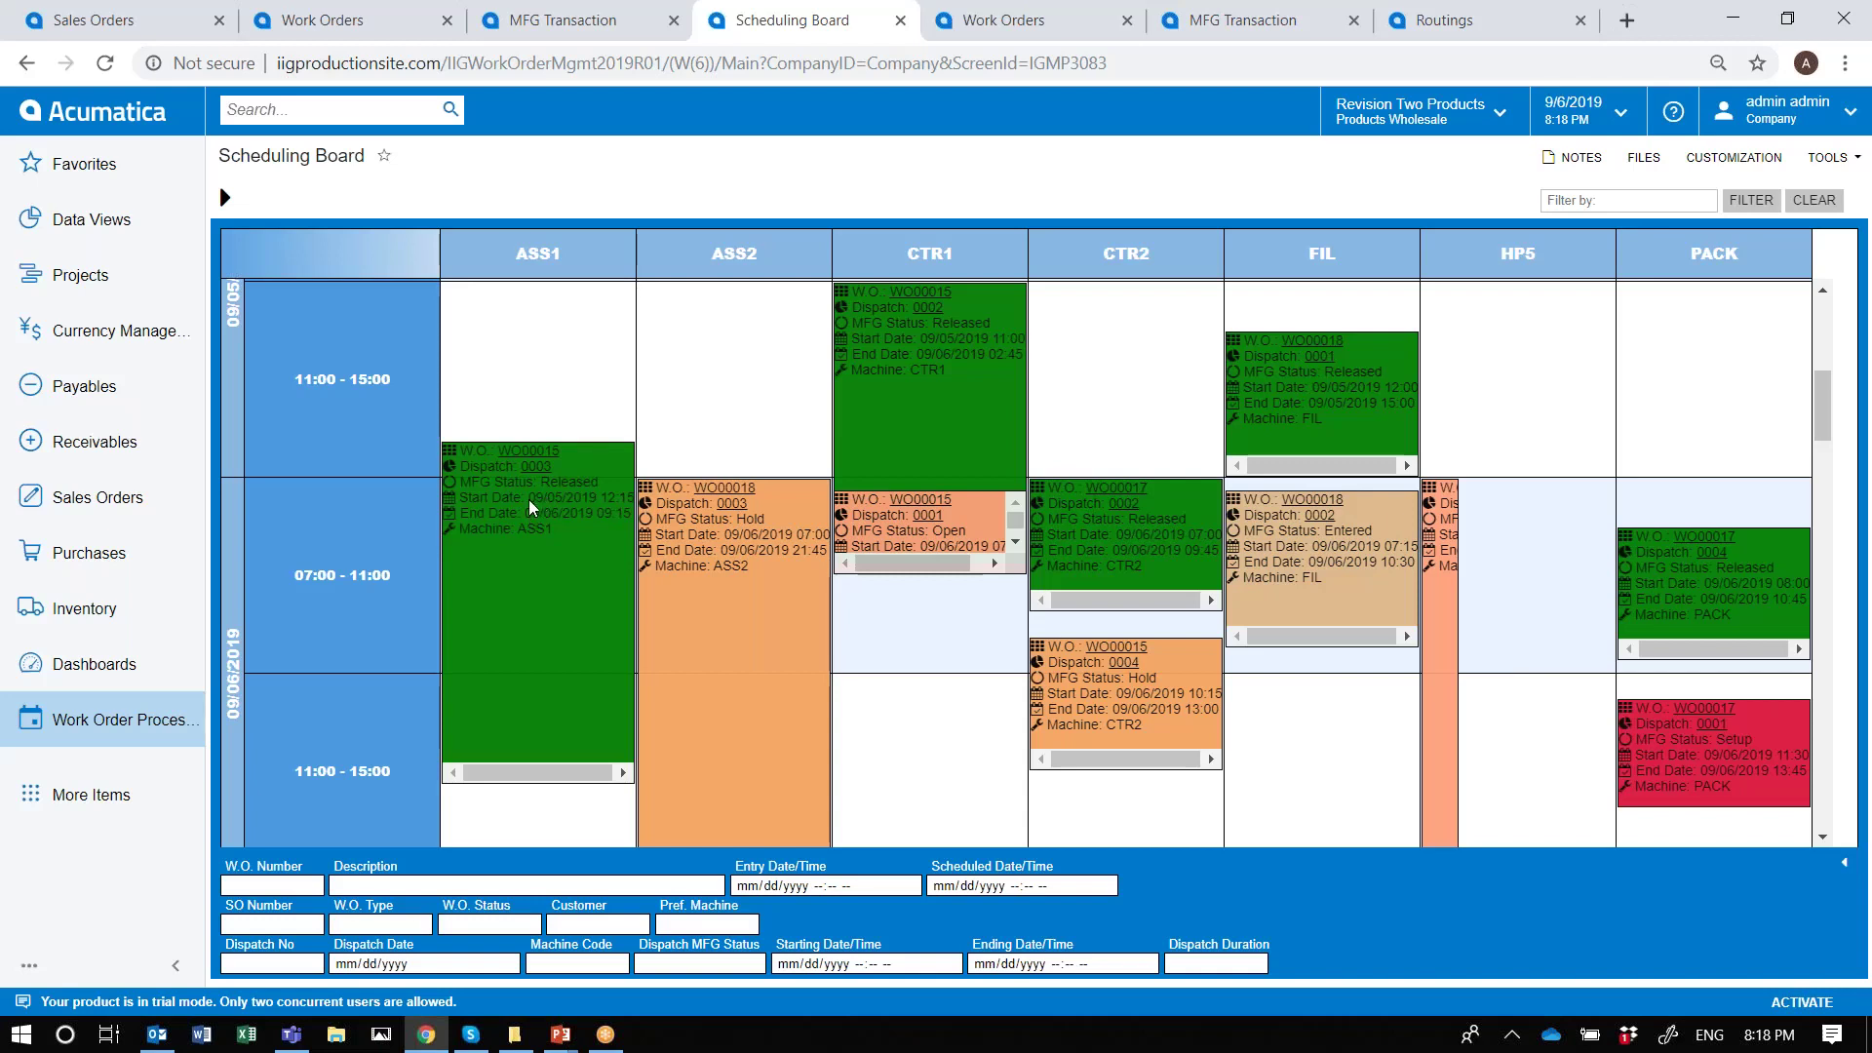
# Set WO00015 dispatch 0003 on ASS1 to Setup and extend CTR1 dispatch 0001 later
pyautogui.rightClick(523, 557)
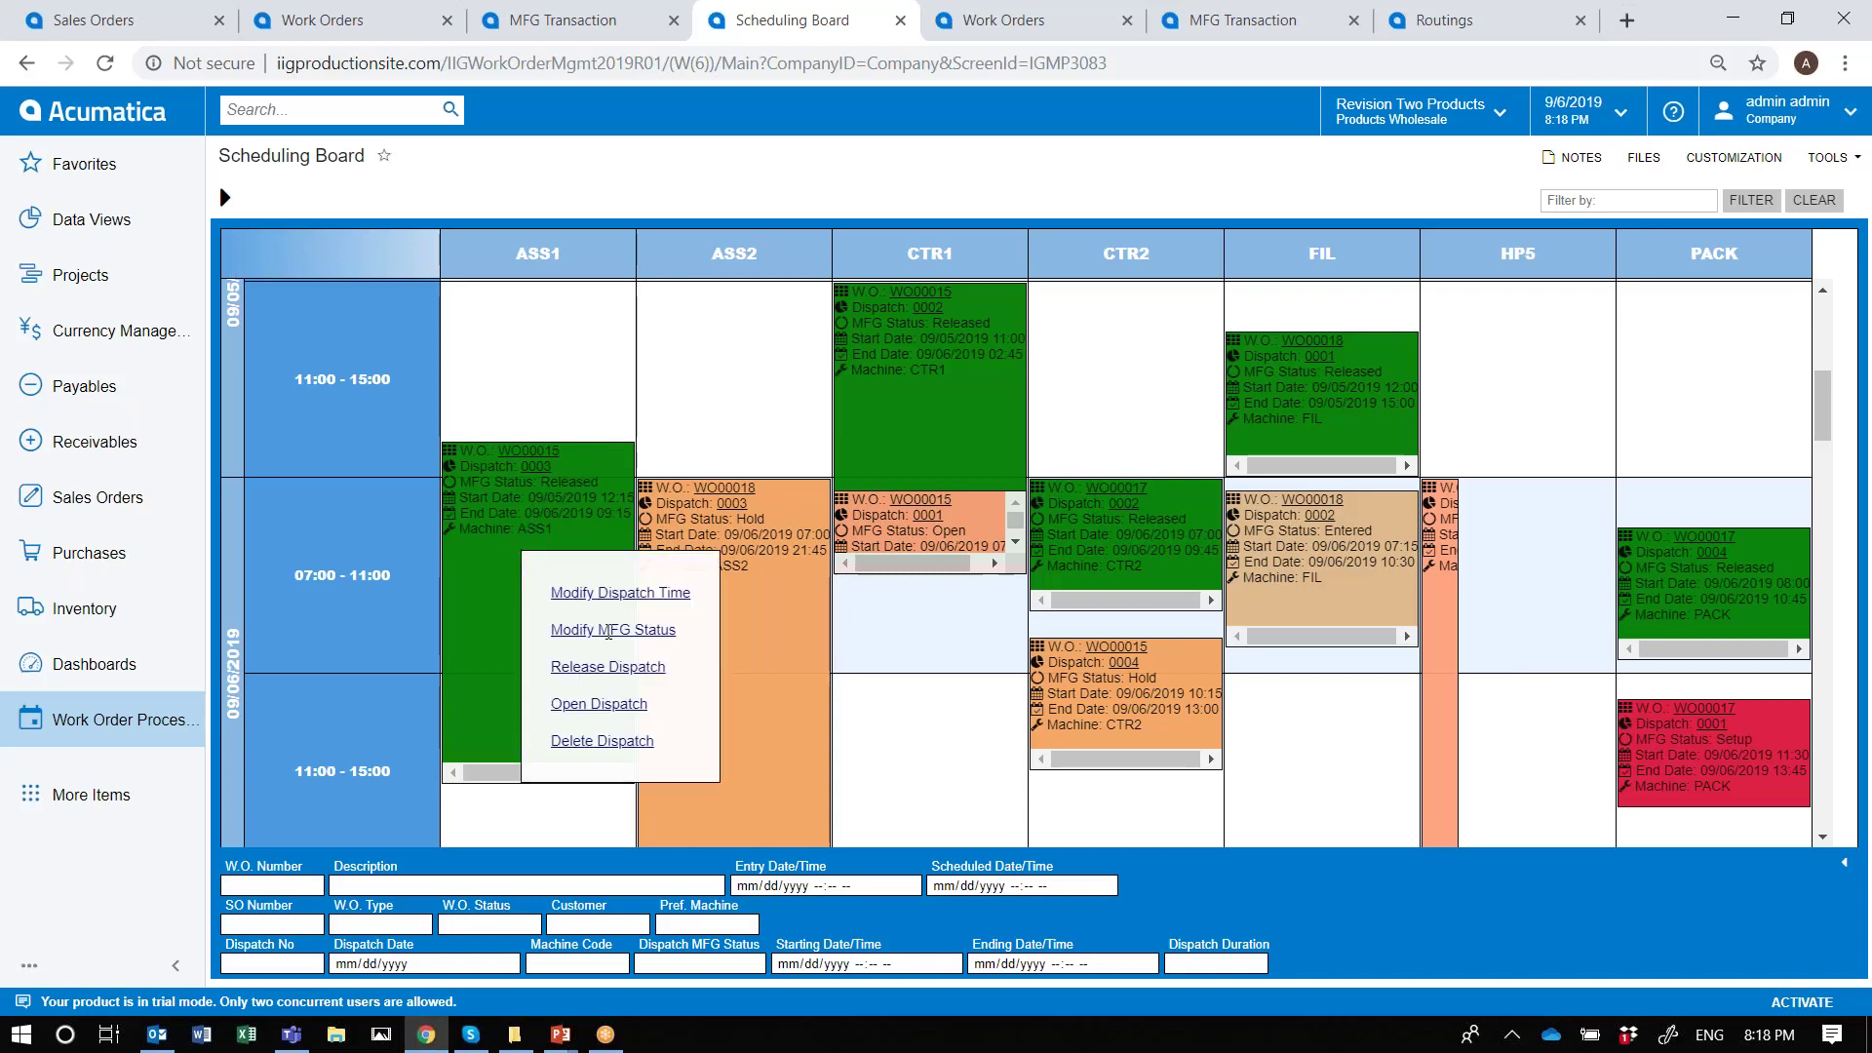
pyautogui.click(610, 627)
pyautogui.click(1083, 499)
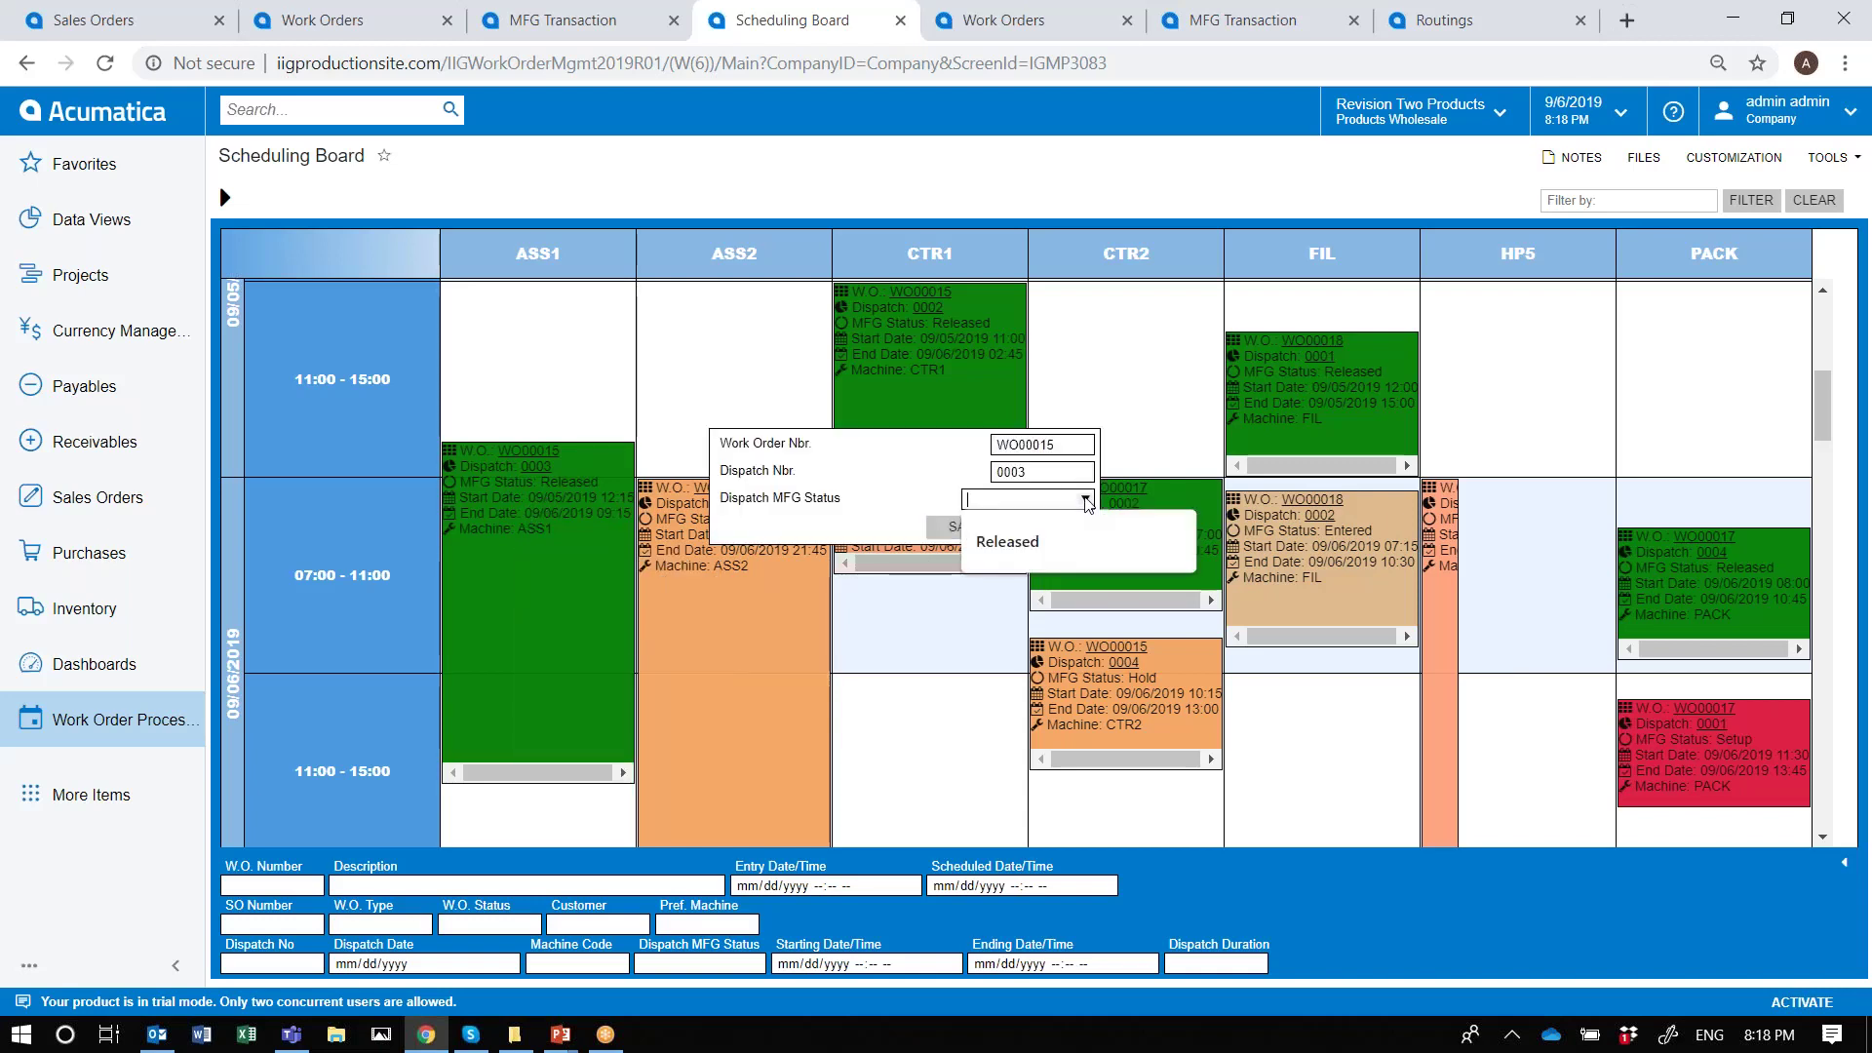
pyautogui.click(1014, 763)
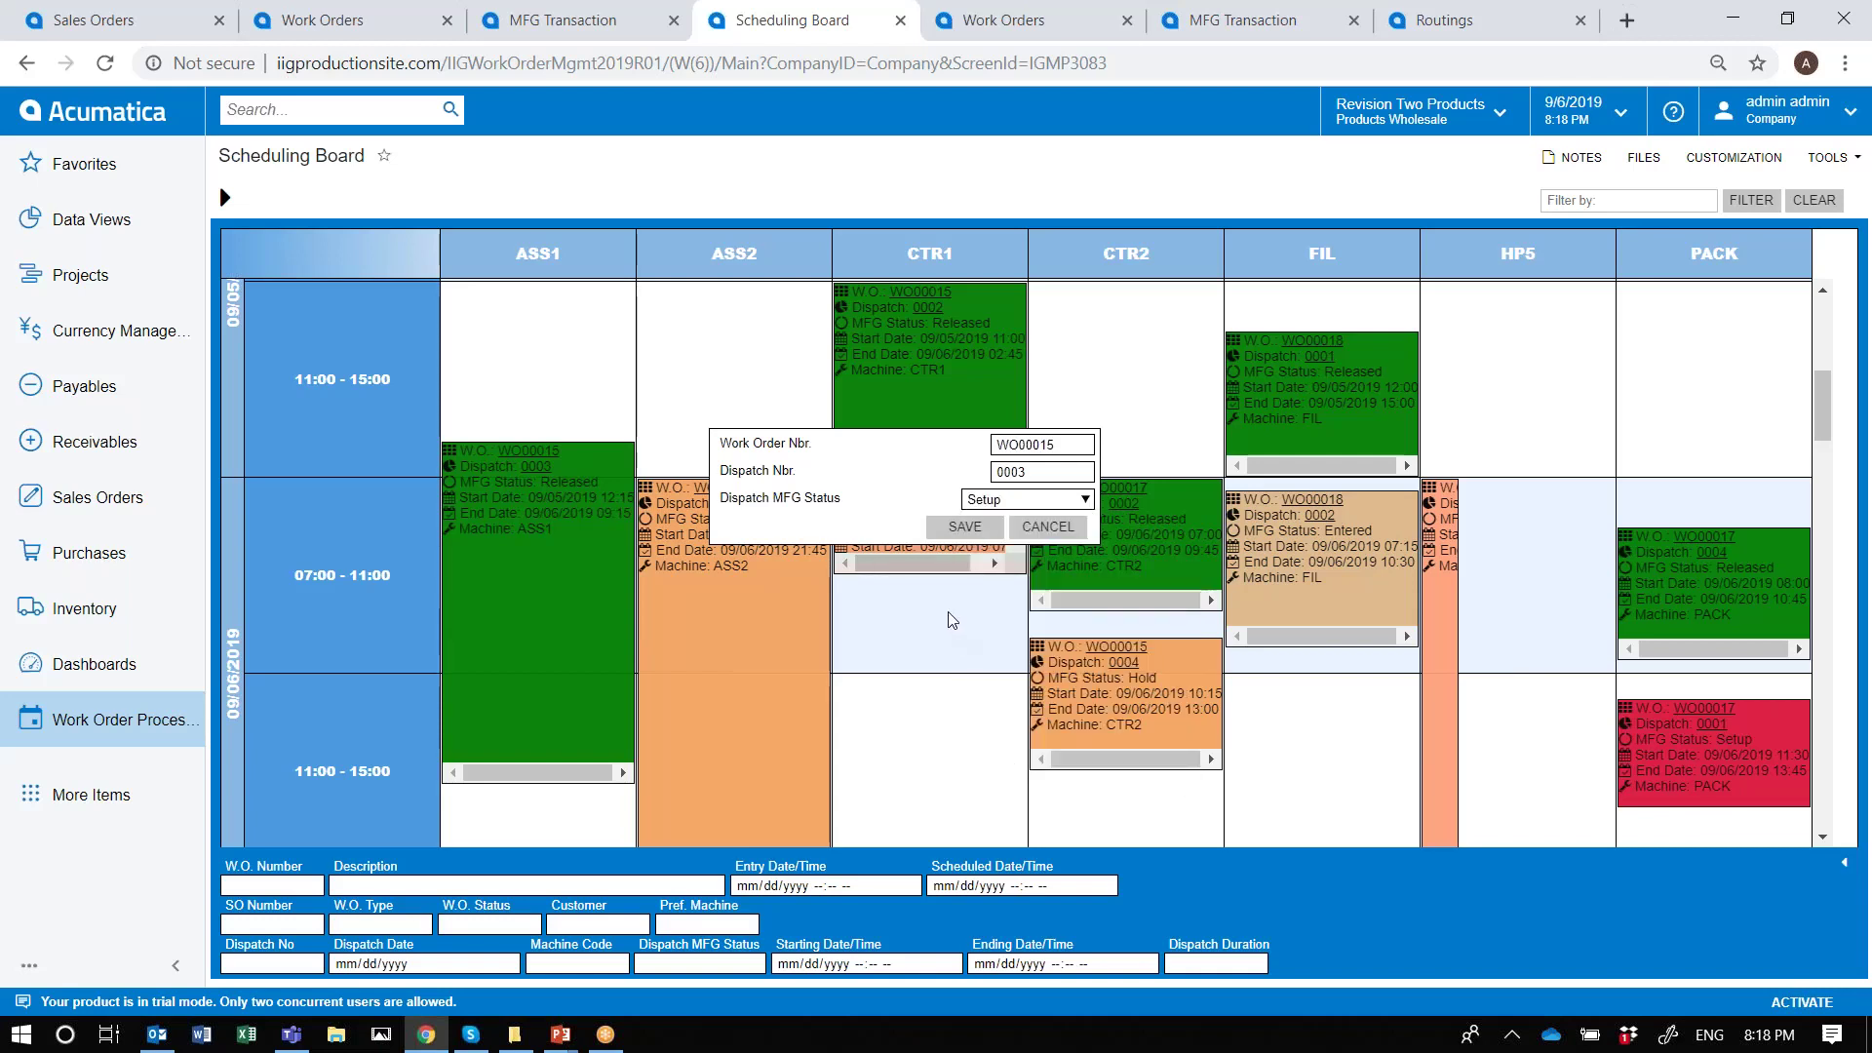
pyautogui.click(964, 527)
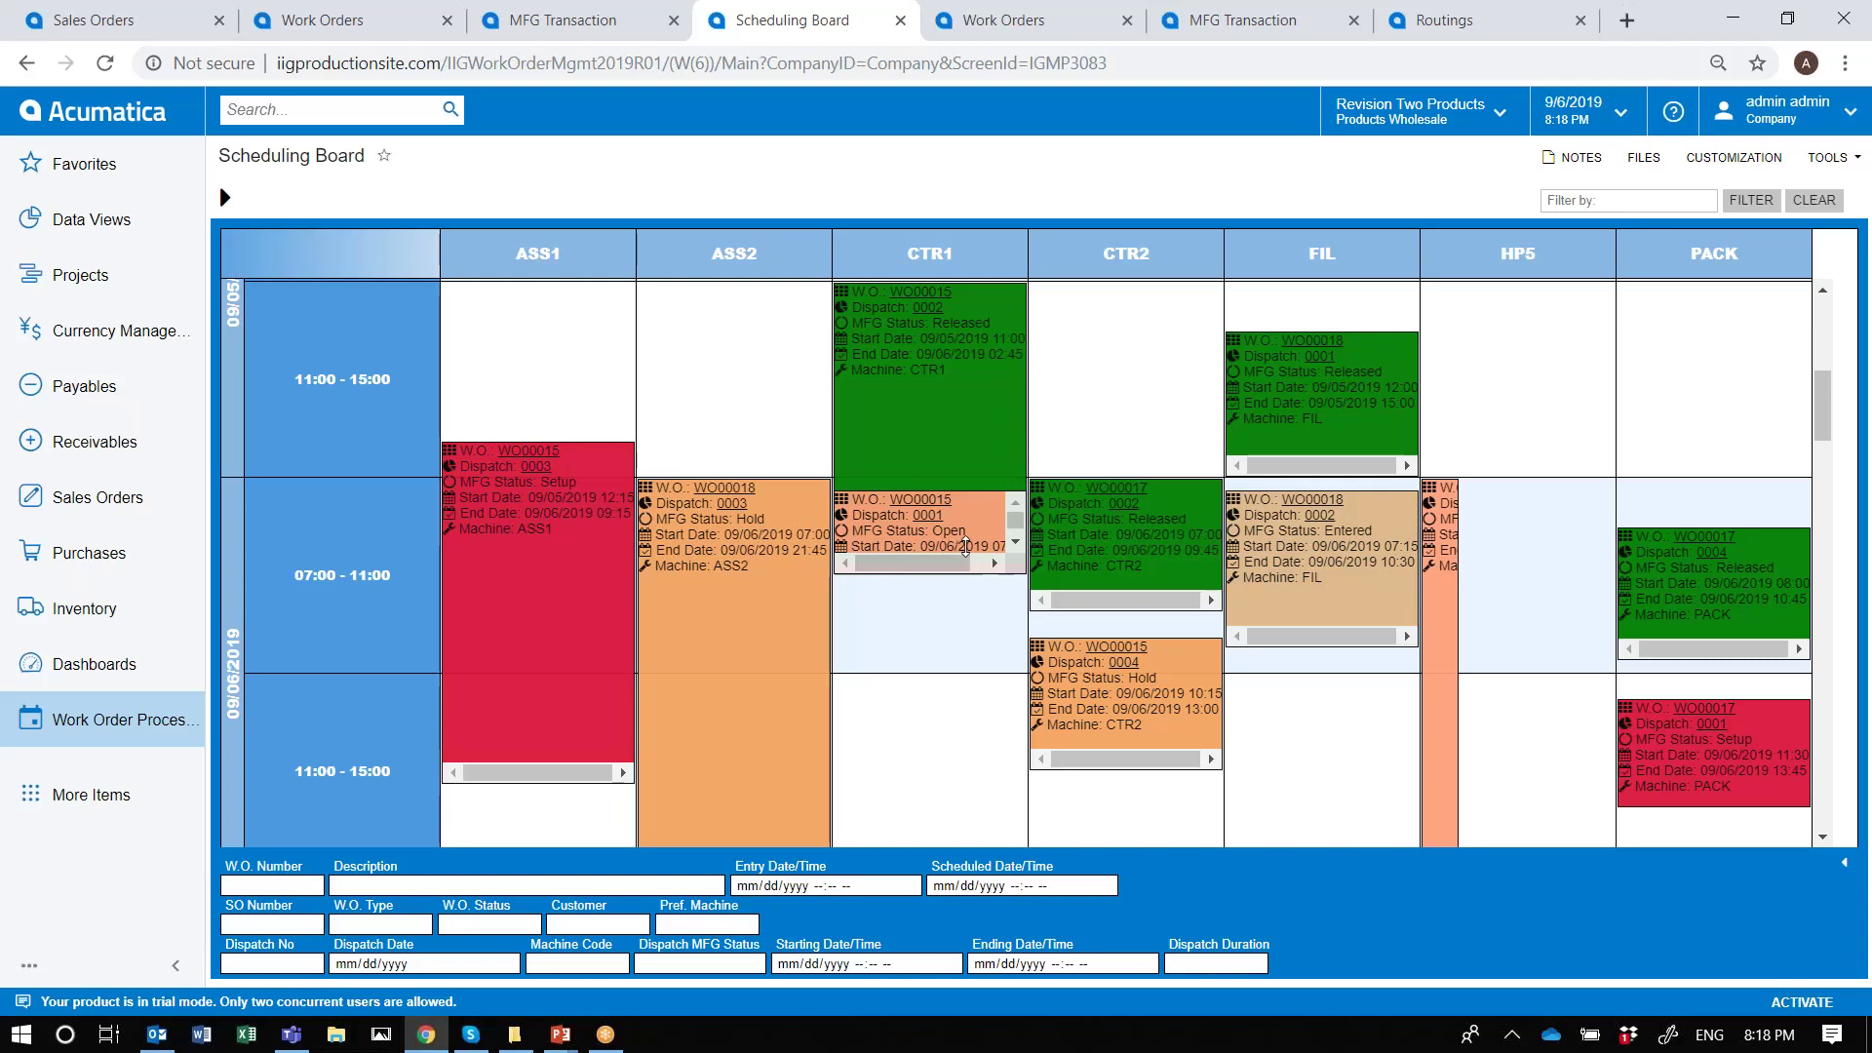
pyautogui.moveTo(965, 574); pyautogui.dragTo(943, 719)
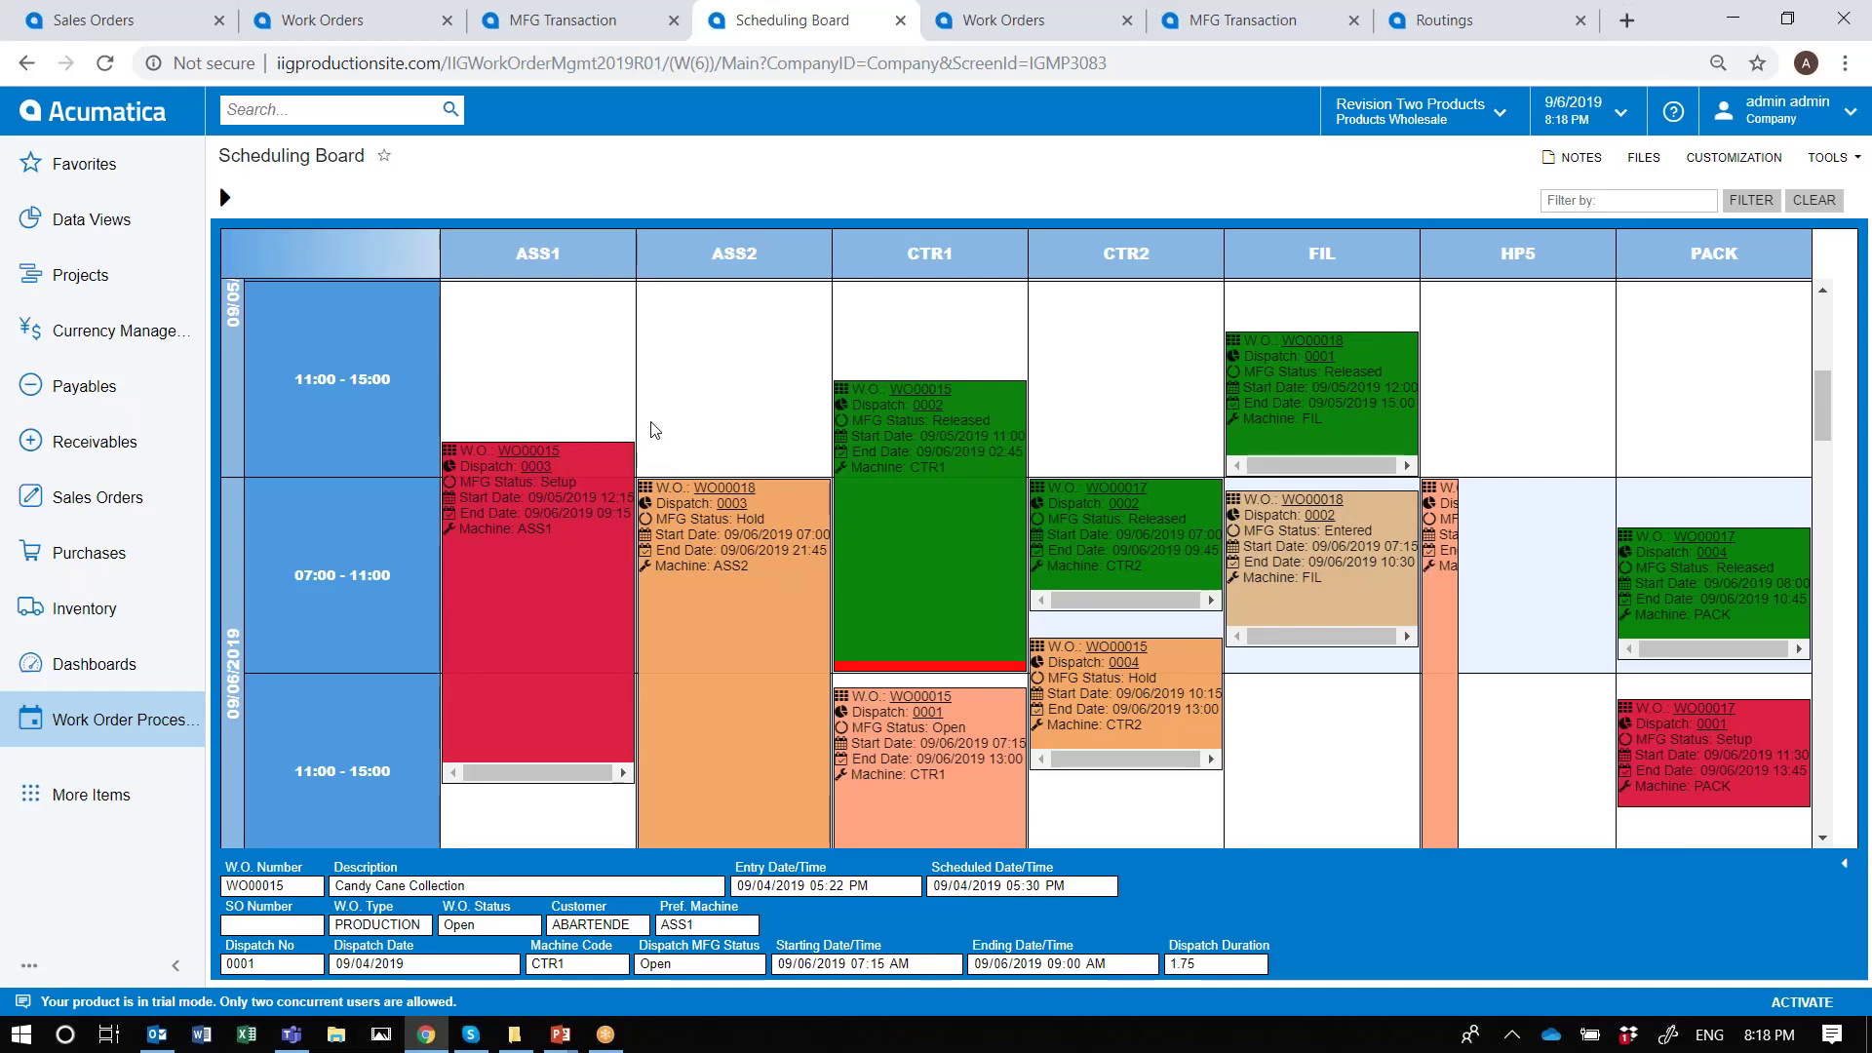
# Apply the Setup saved view, then drag WO00018 dispatch 0001 from FIL to HP5
pyautogui.click(225, 200)
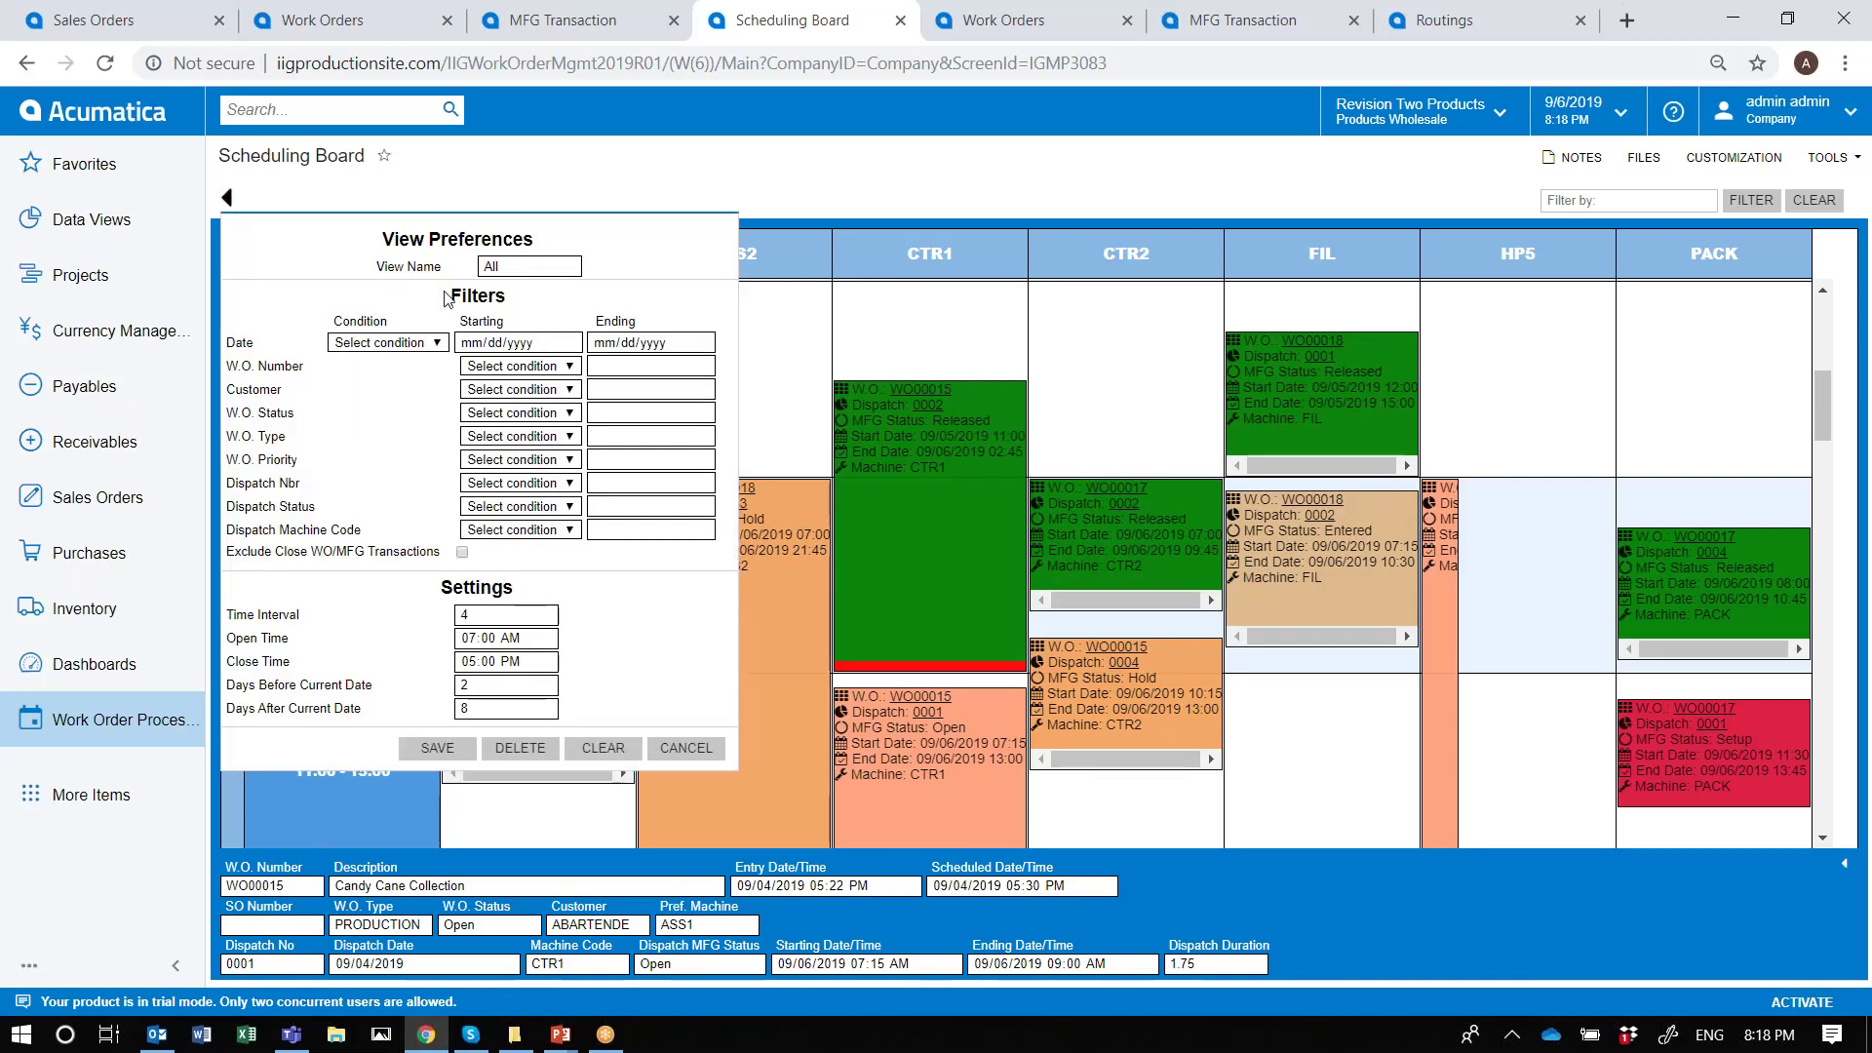
pyautogui.click(572, 266)
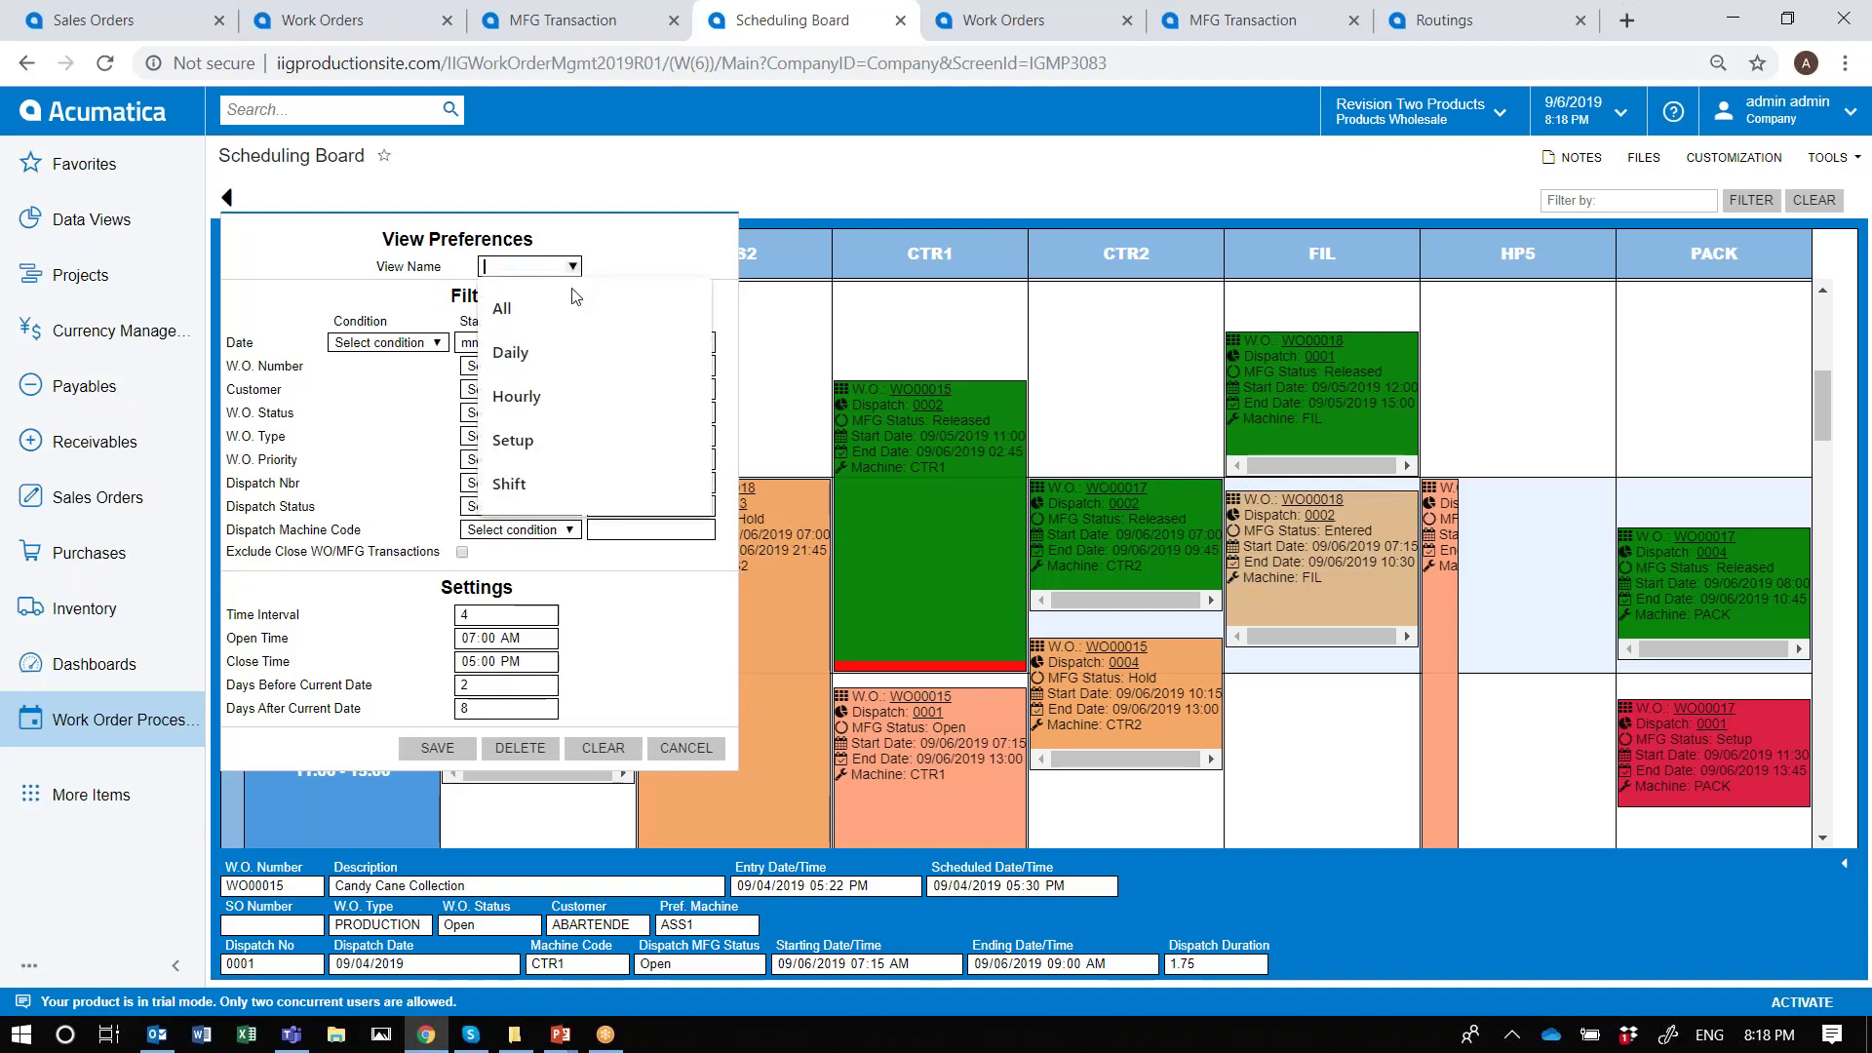
pyautogui.click(523, 449)
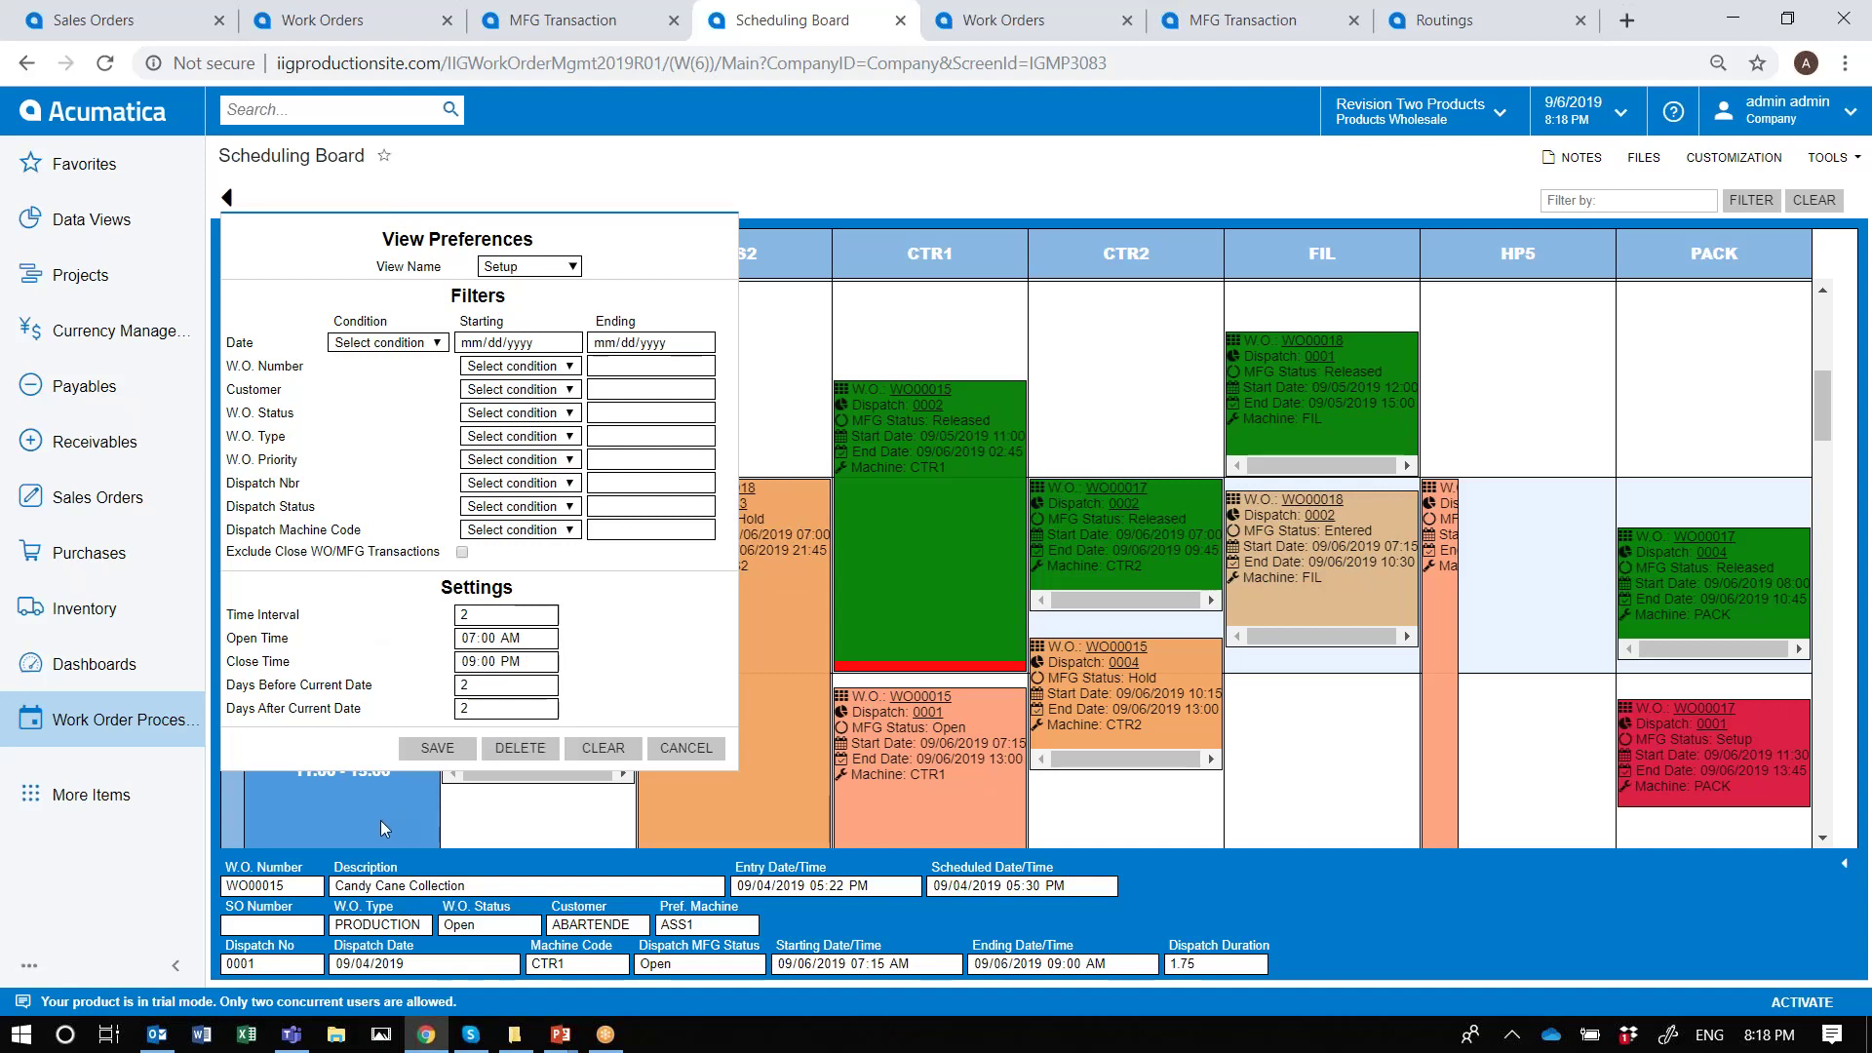
pyautogui.click(228, 198)
pyautogui.moveTo(1400, 424); pyautogui.dragTo(1546, 547)
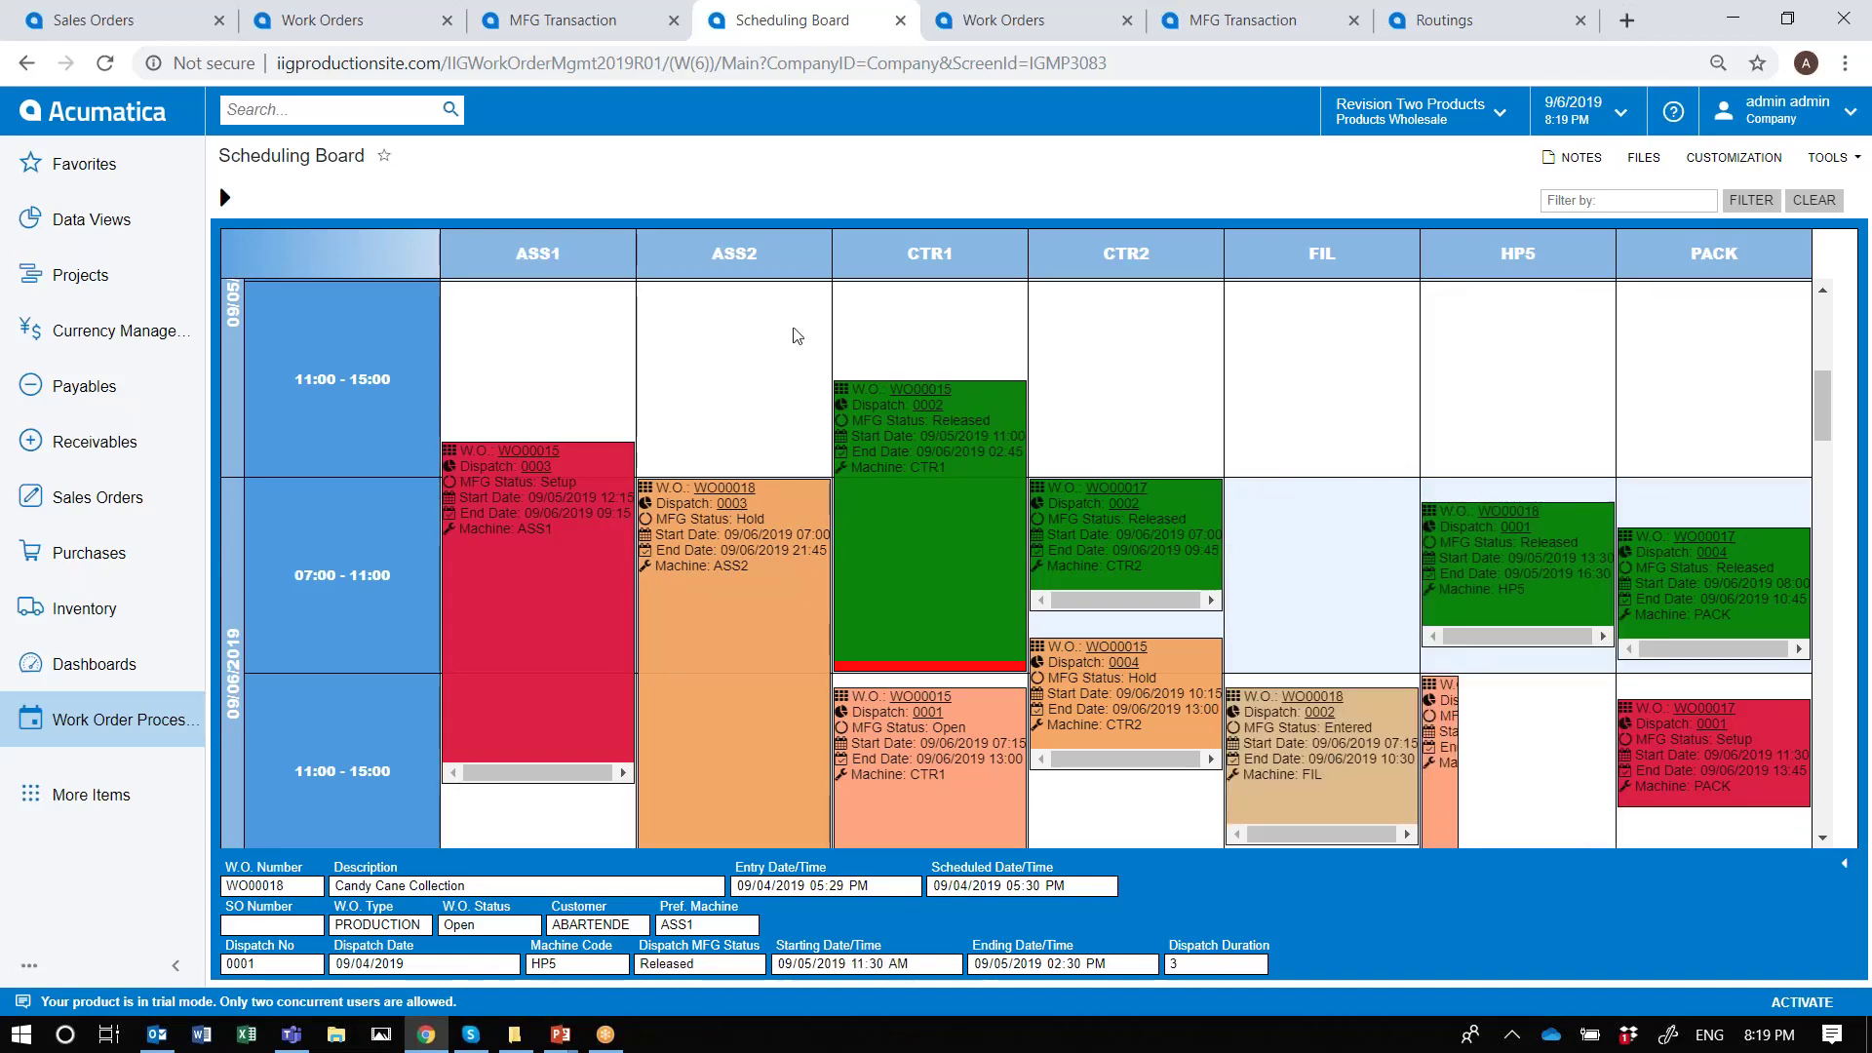